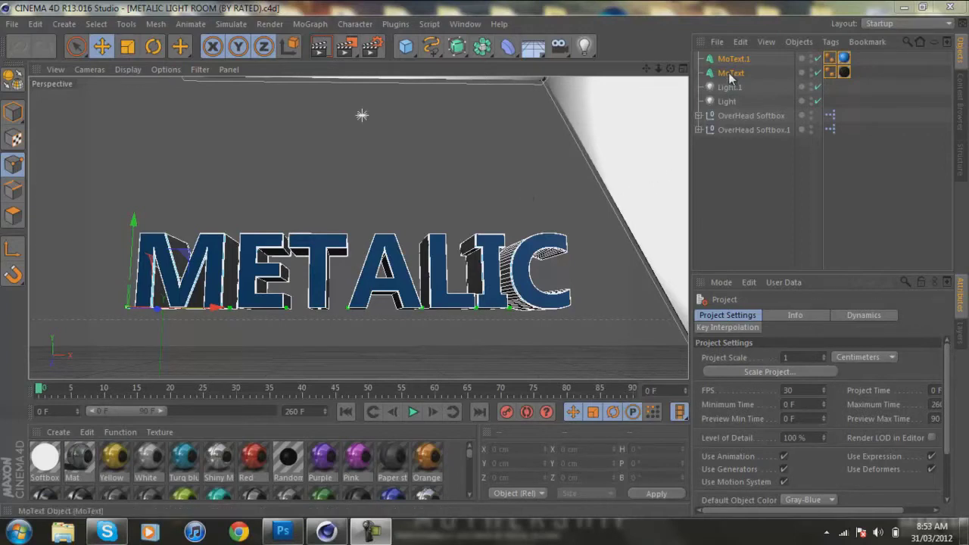
Step: Compare the Object and Caps settings of MoText and MoText.1, ending with MoText.1 selected
click(747, 61)
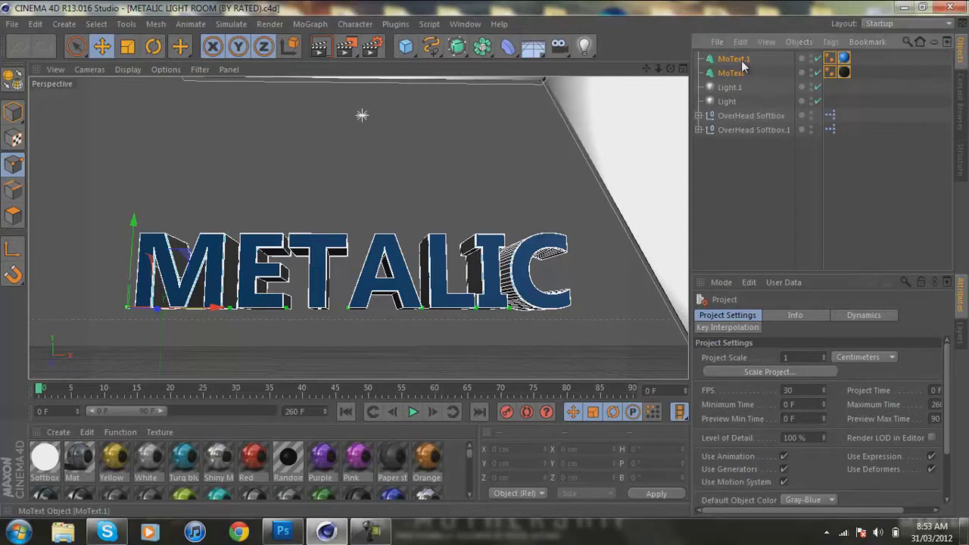
click(738, 74)
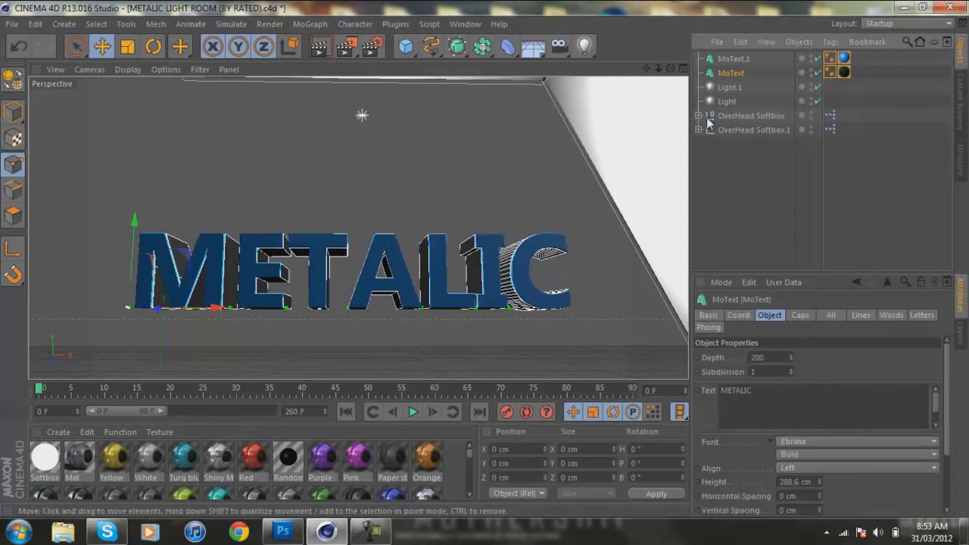
click(739, 60)
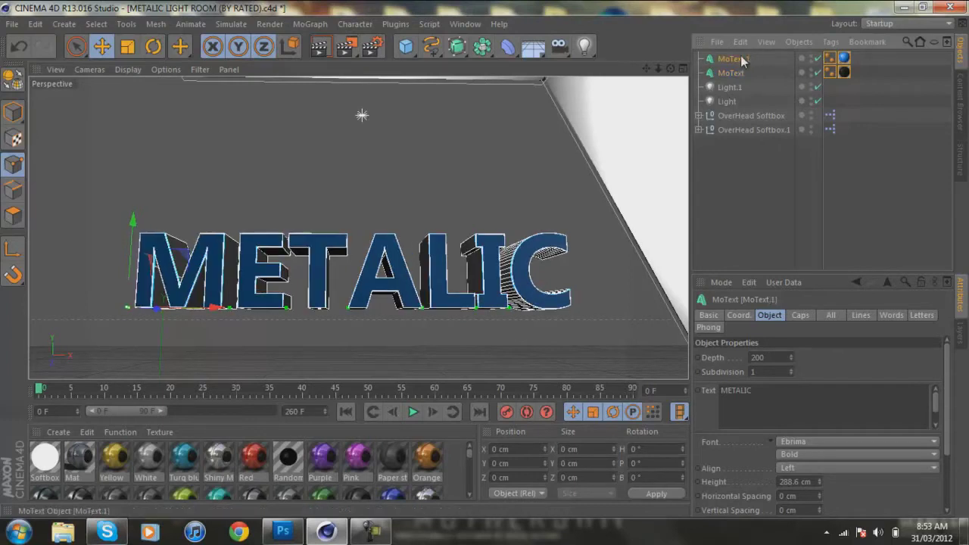
click(800, 315)
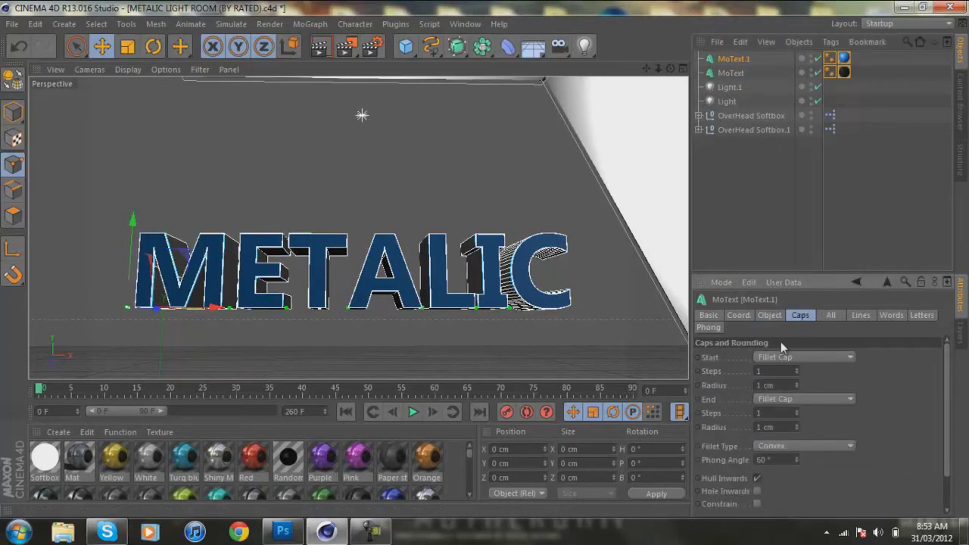
click(769, 315)
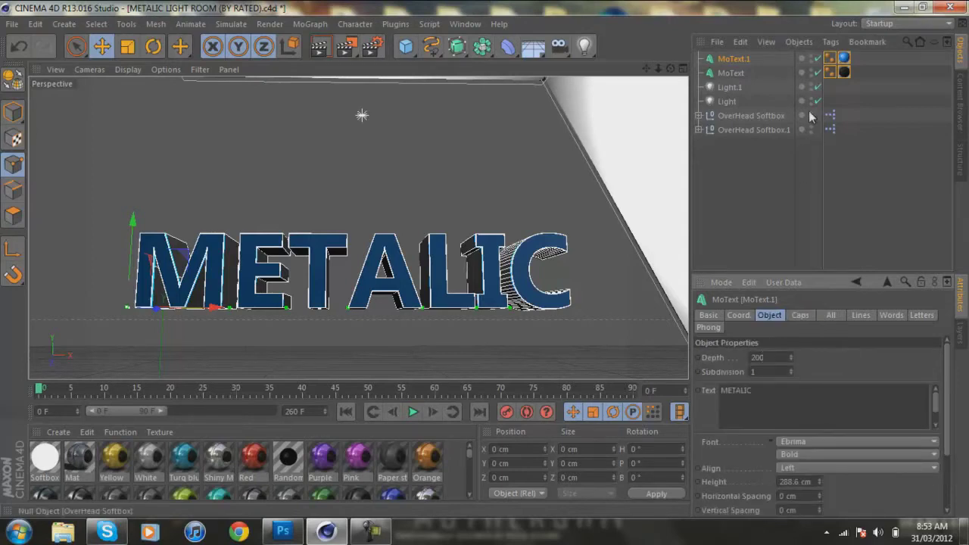
click(734, 74)
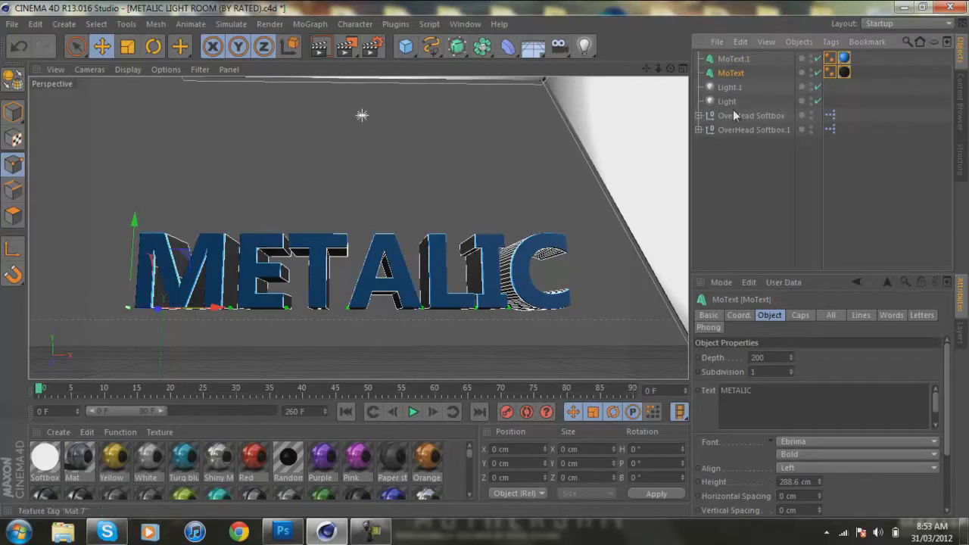
click(802, 316)
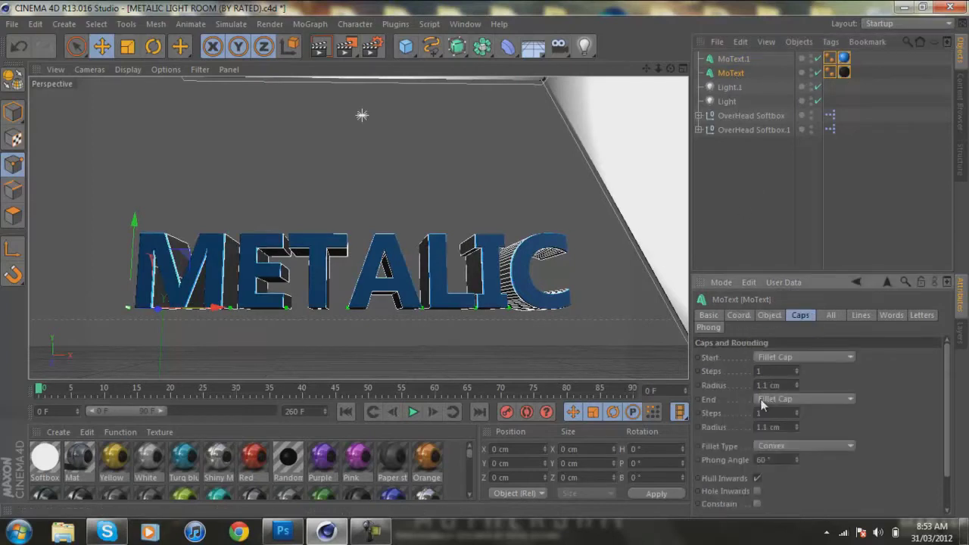
click(769, 317)
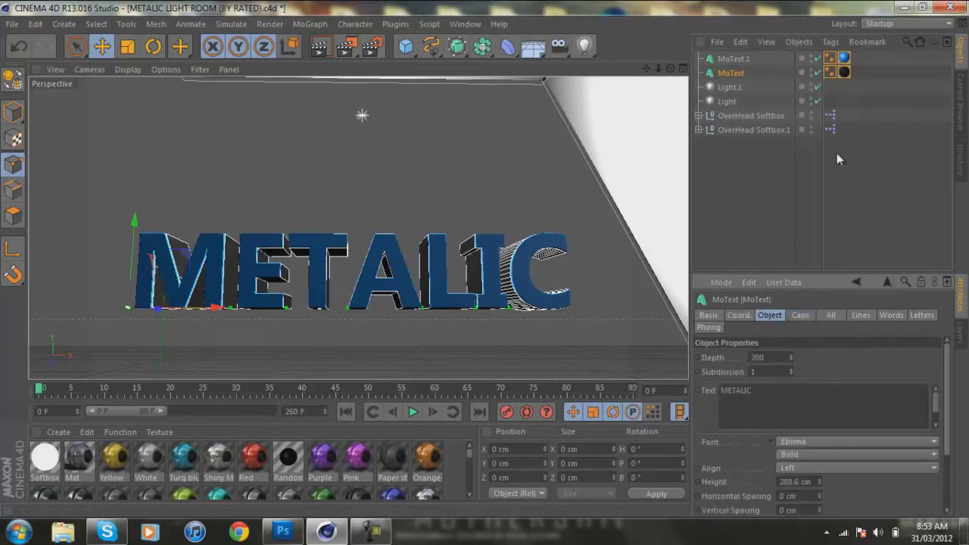
click(749, 59)
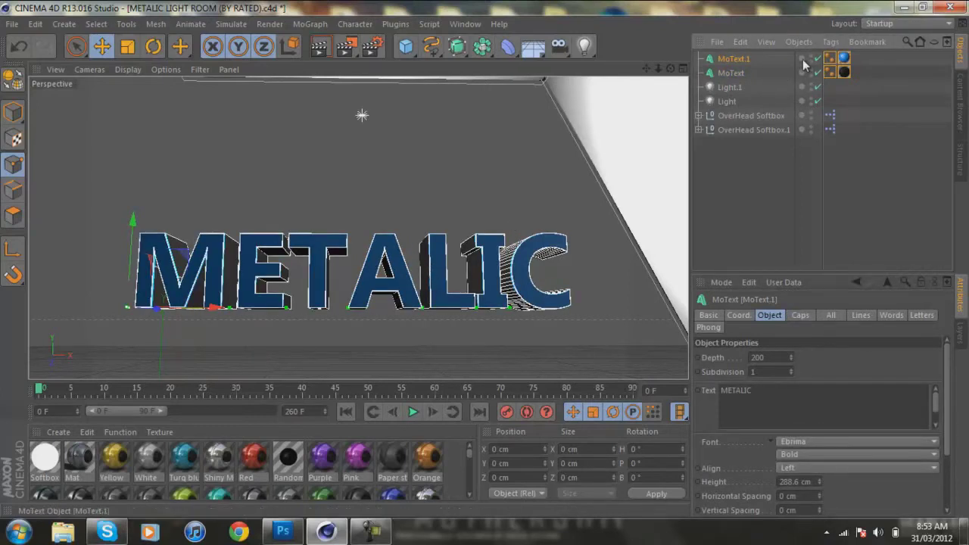
Step: Open MoText.1's material and try orange, then dark purple, as its colour
double_click(845, 60)
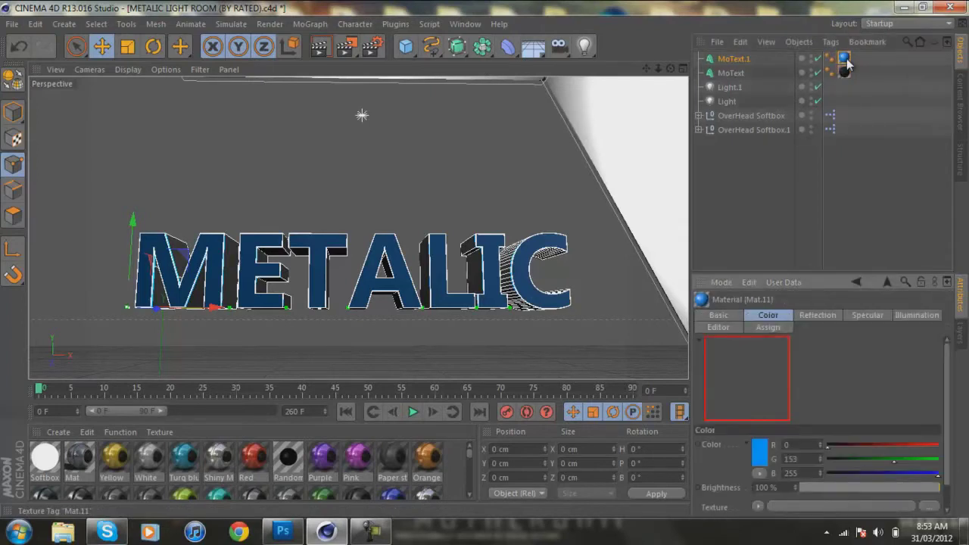
click(760, 452)
click(783, 379)
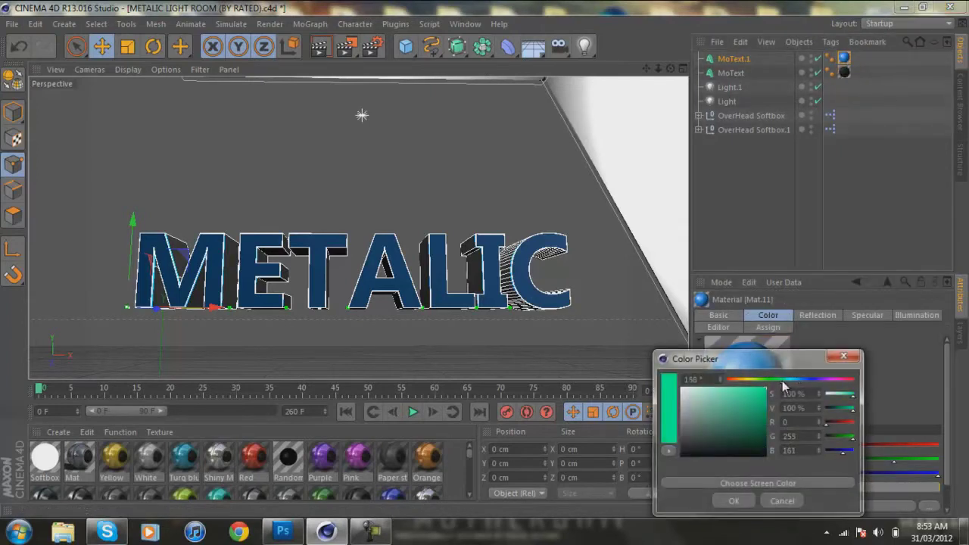
drag(781, 382, 735, 381)
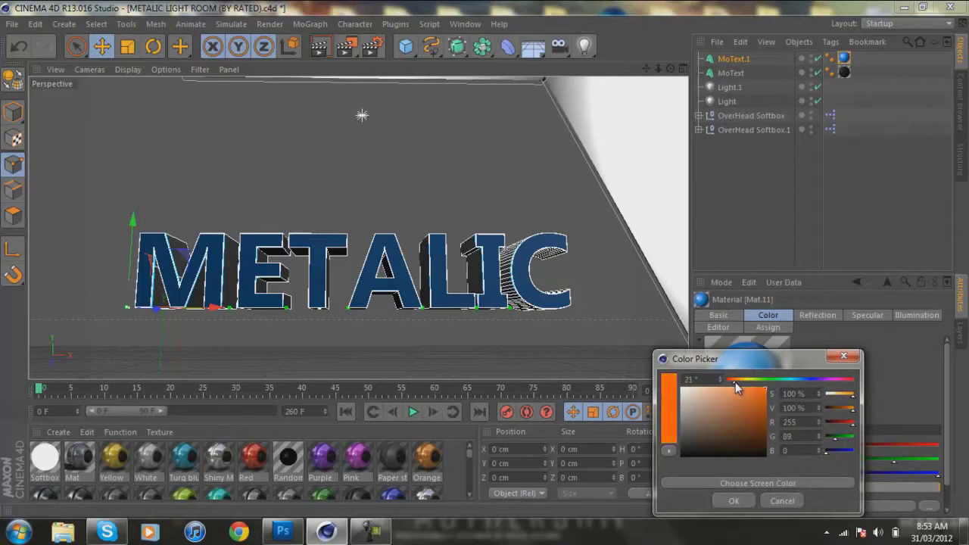
click(733, 498)
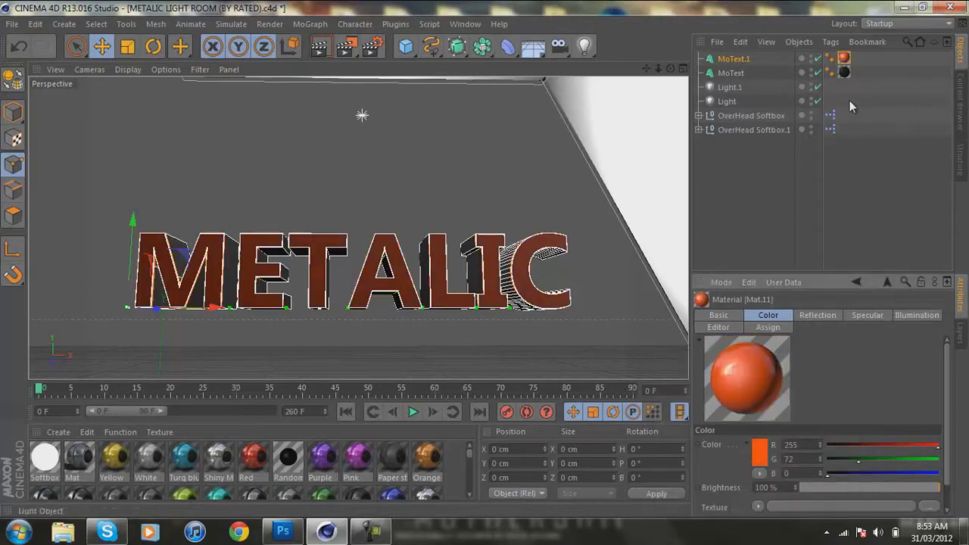
click(759, 452)
click(755, 444)
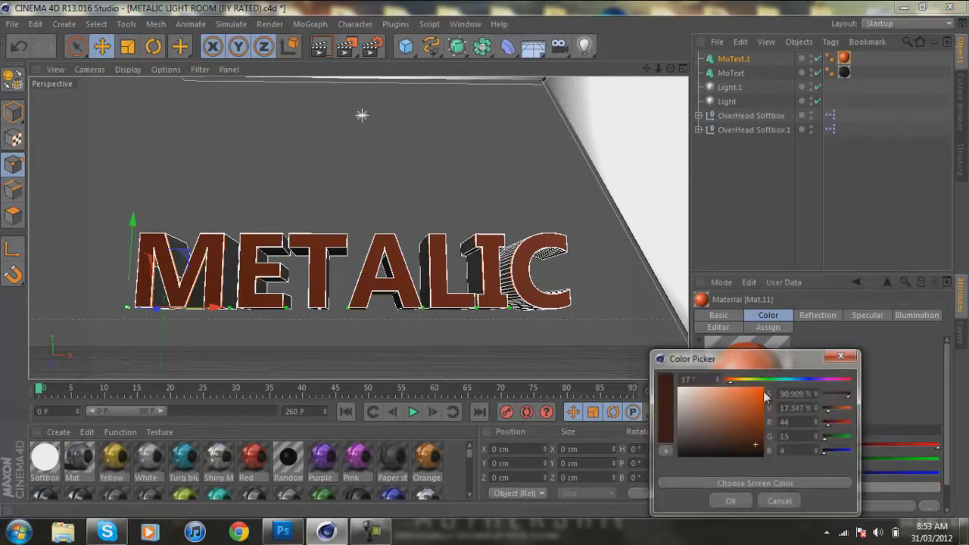
drag(790, 380, 817, 385)
click(730, 500)
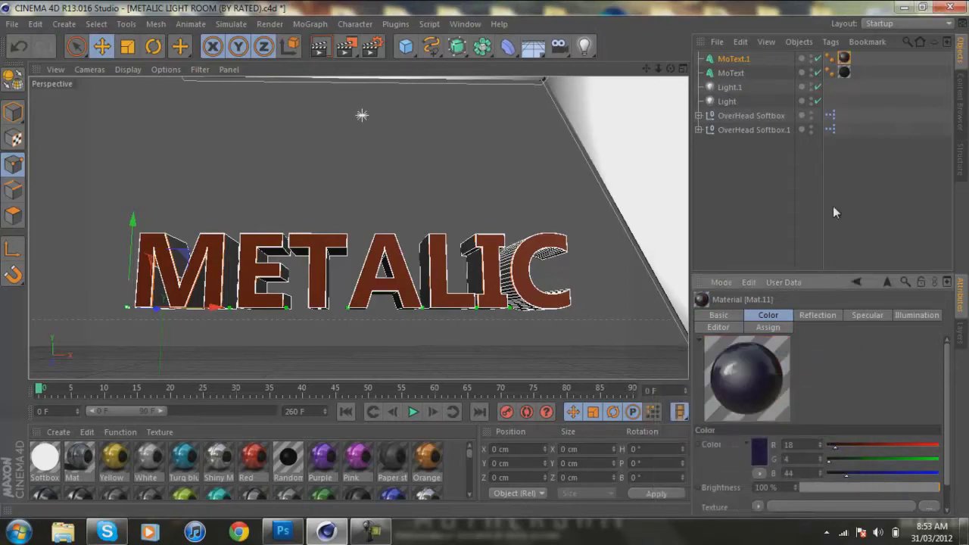
Step: Settle on a bright vivid purple (R89 G0 B255) for Mat.11 and select both METALIC objects
click(754, 458)
click(759, 406)
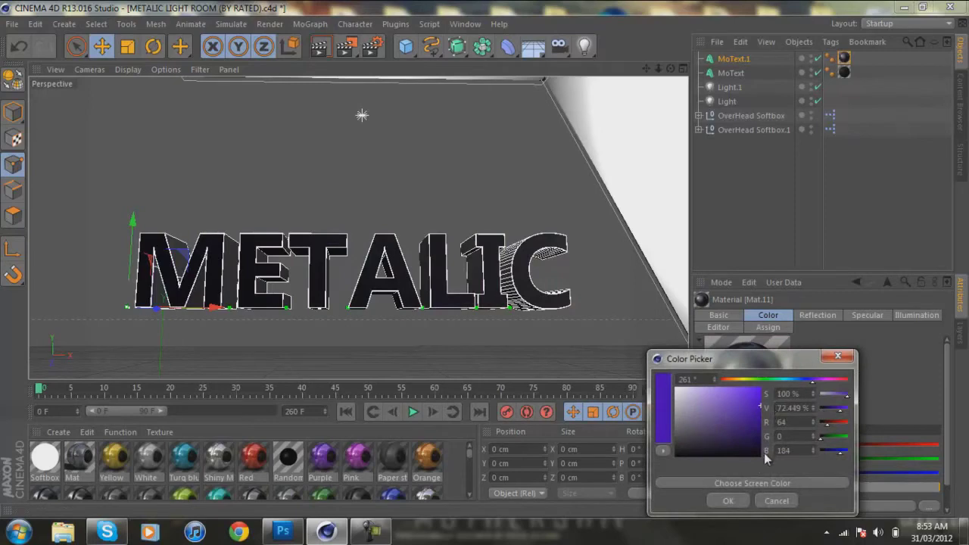
click(761, 421)
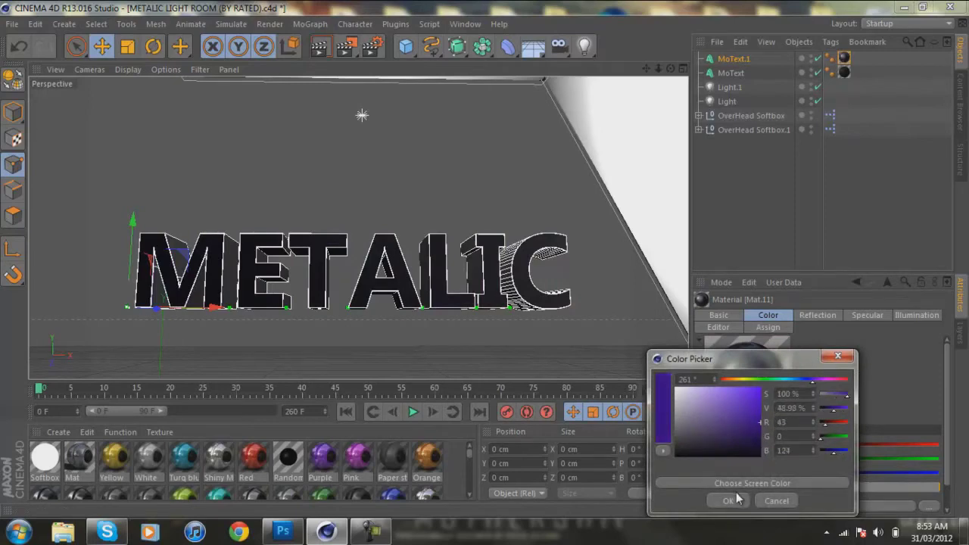
click(731, 500)
click(760, 453)
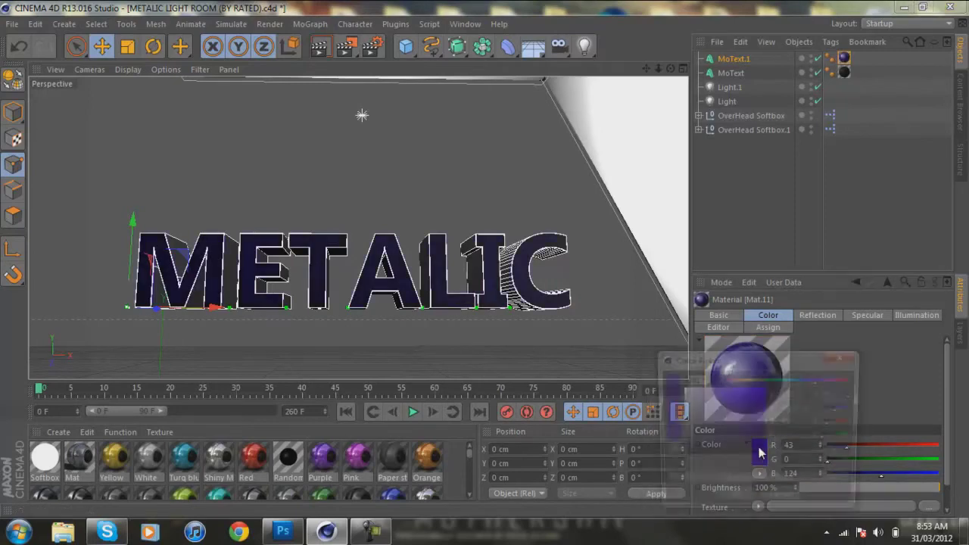
click(763, 380)
click(731, 500)
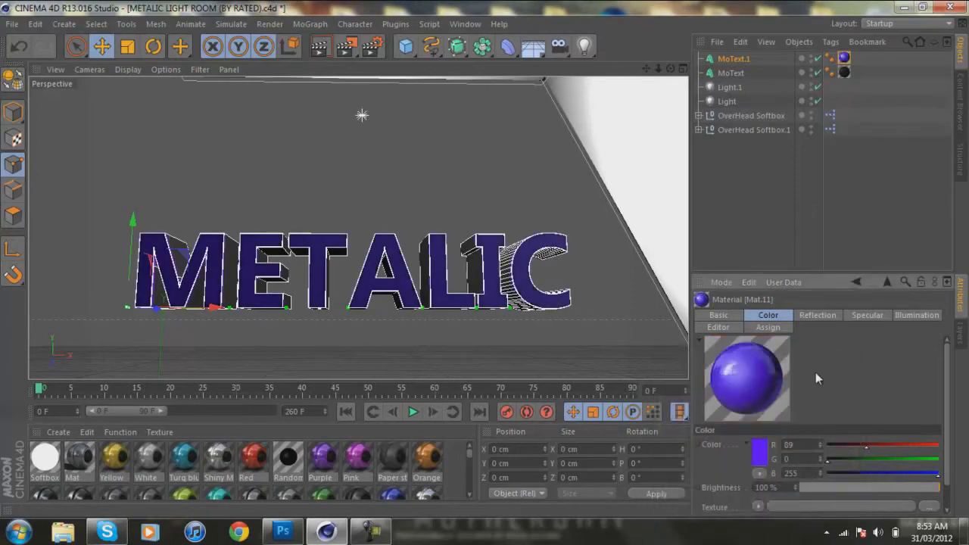
drag(844, 58, 717, 64)
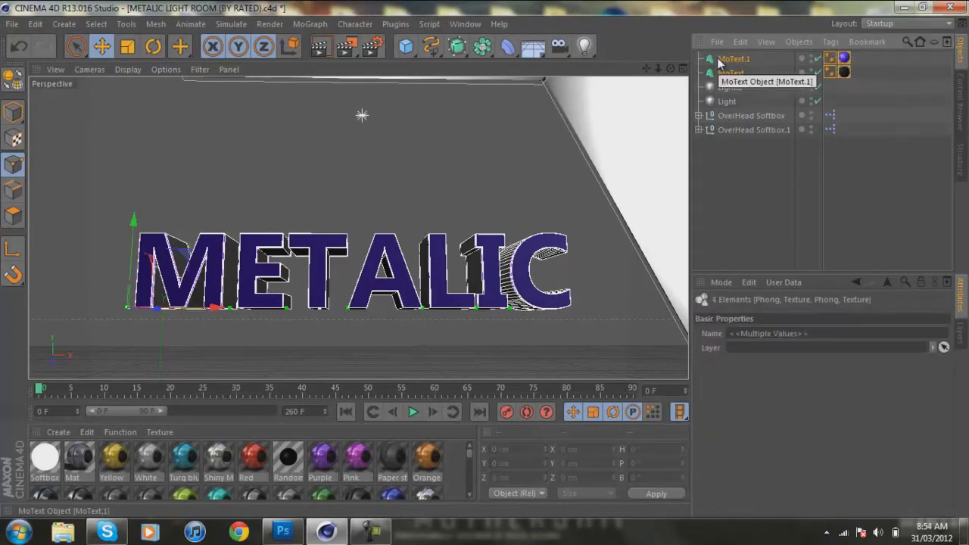
Step: Duplicate both MoText objects and change the copies' text from METALIC to TUTORIAL
key(ctrl+c)
key(ctrl+v)
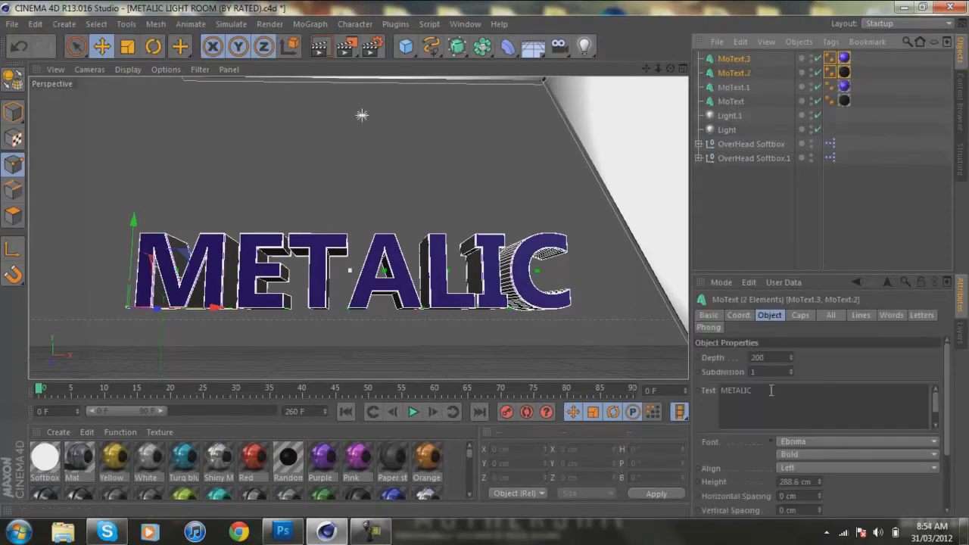
click(776, 390)
double_click(720, 390)
key(BackSpace)
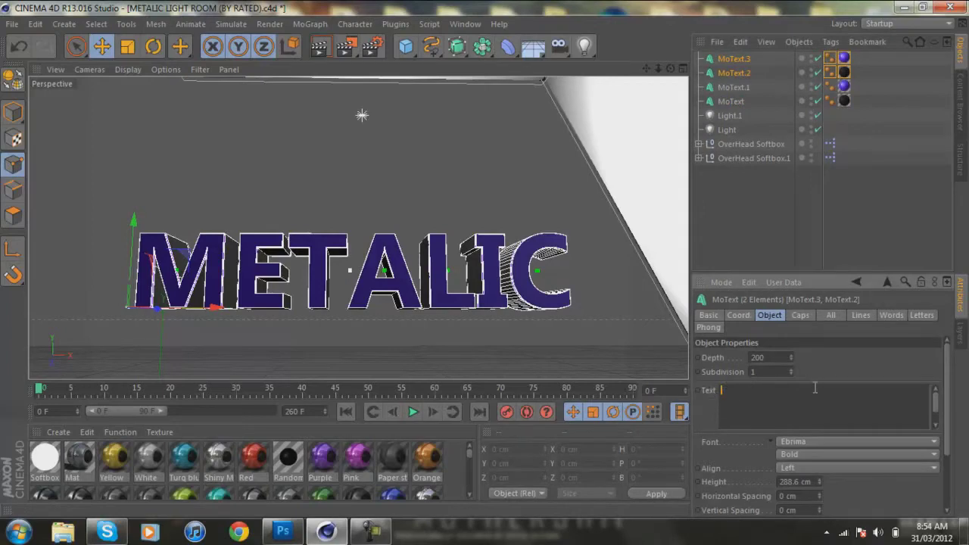
text(TUTORIAL)
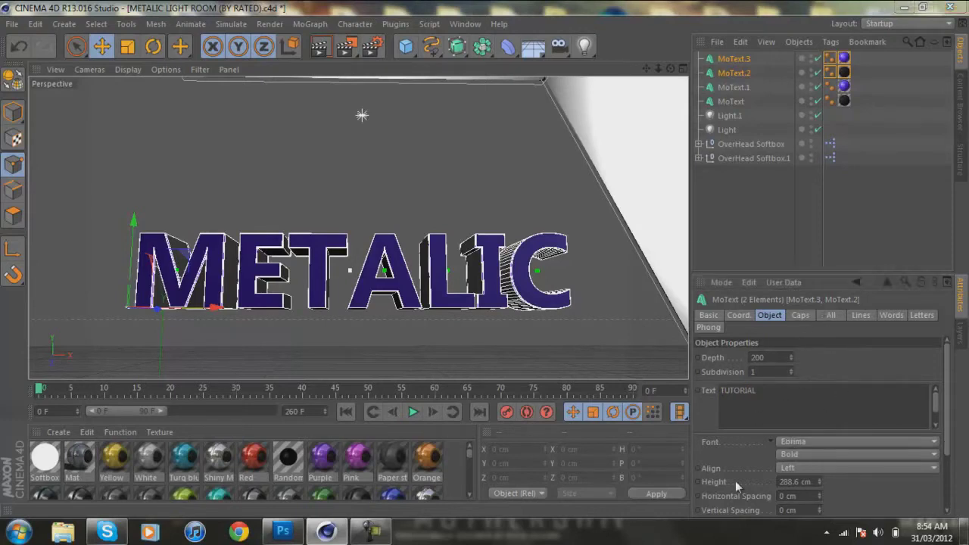
Step: Set the TUTORIAL font to Gotham Bold Italic and delete the original METALIC objects
click(802, 441)
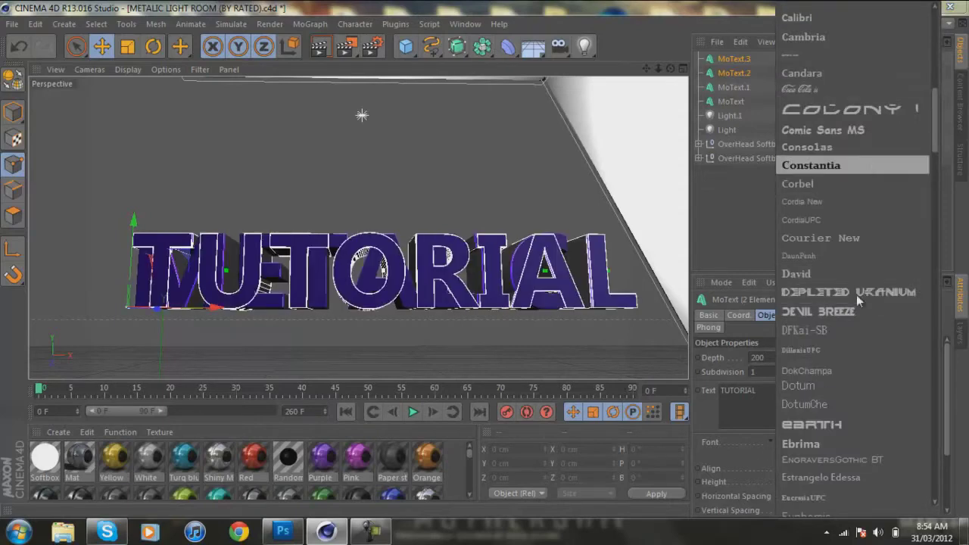
mouse_move(875, 517)
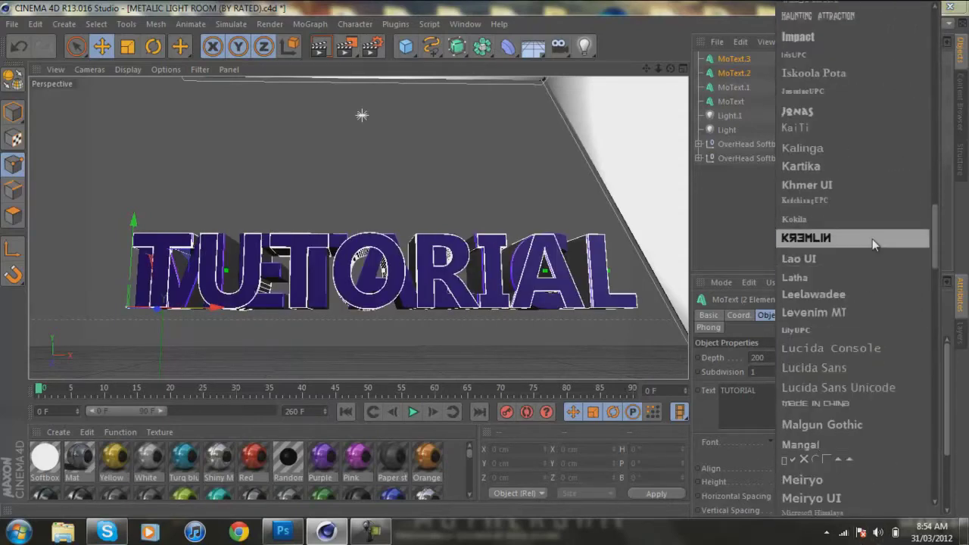
scroll(871, 239, up, 5)
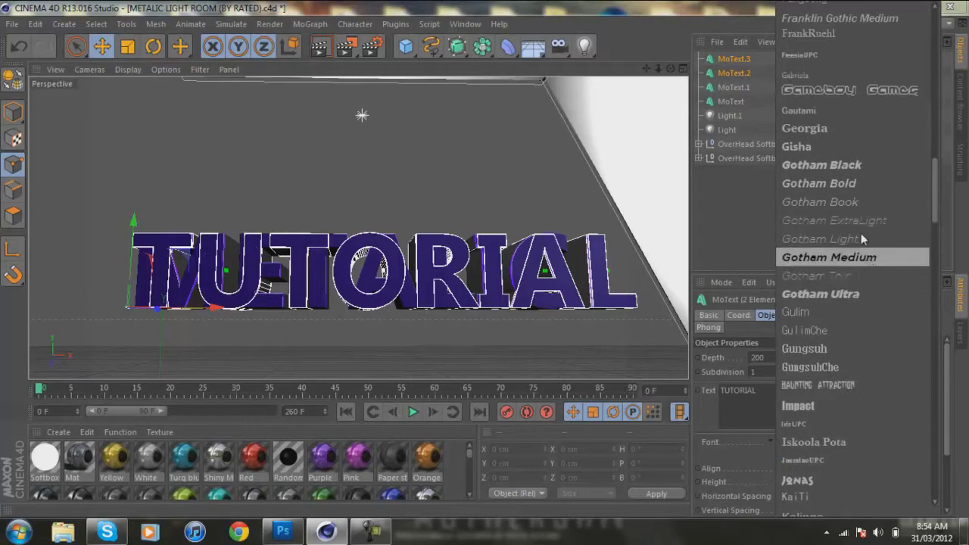
click(867, 177)
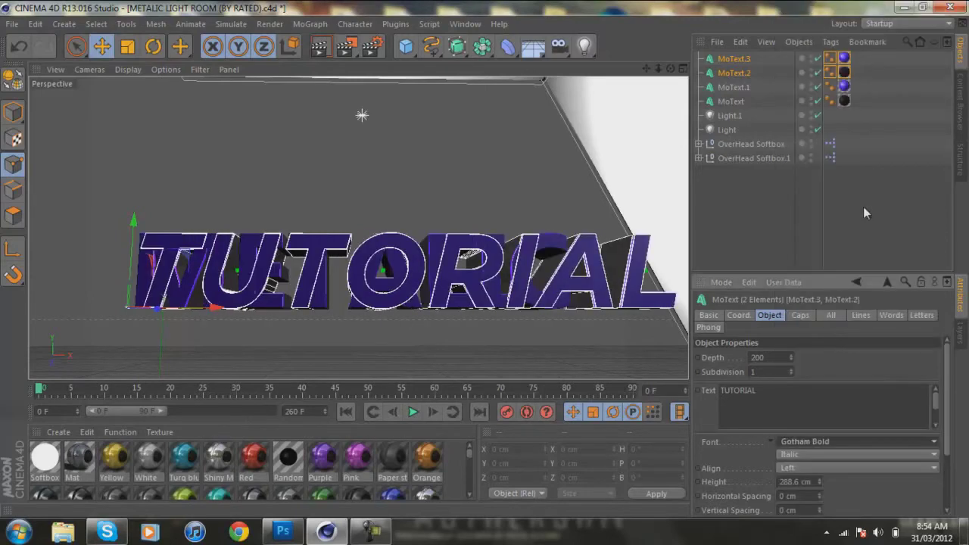
click(831, 457)
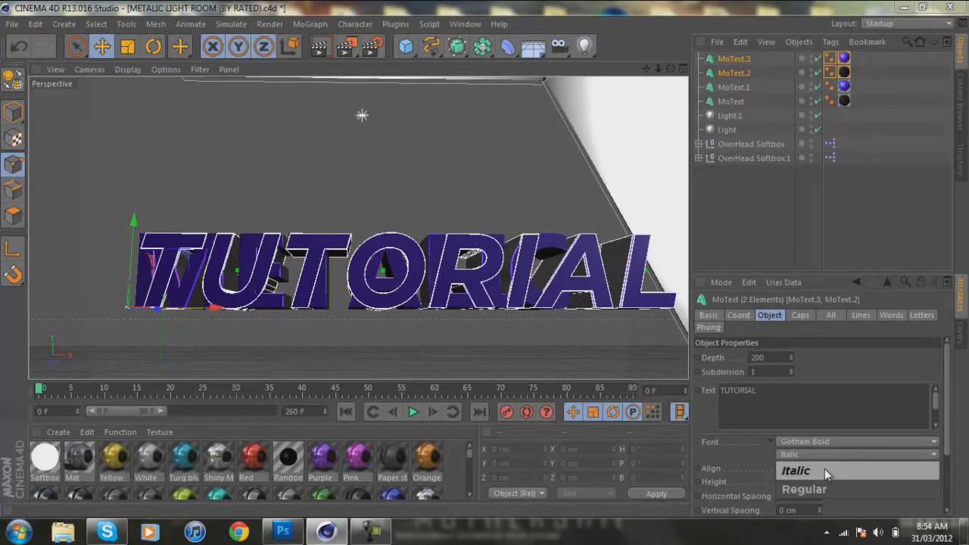
click(824, 469)
drag(877, 108, 712, 91)
key(Delete)
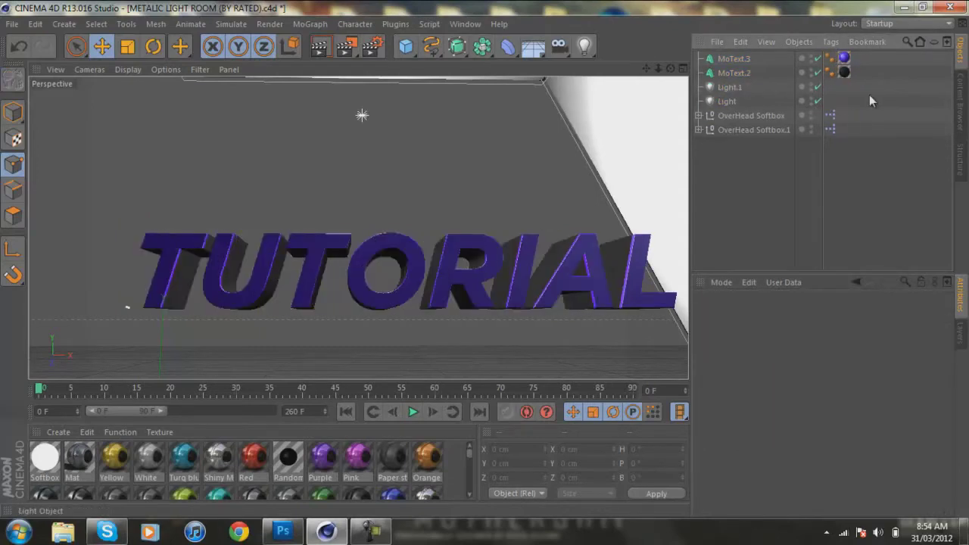
Step: Scale both TUTORIAL objects to 85% and reposition them left, right and upward
drag(876, 73, 729, 53)
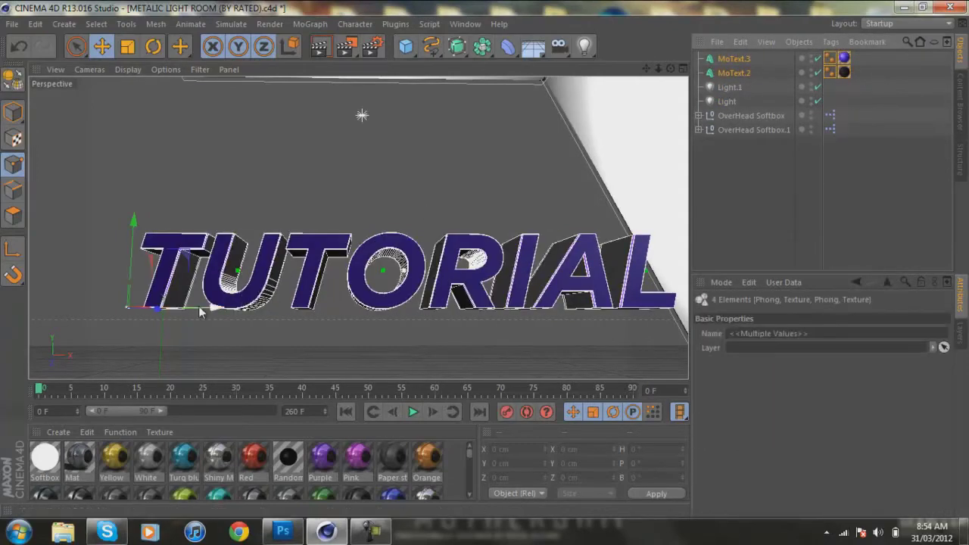
drag(215, 314, 169, 315)
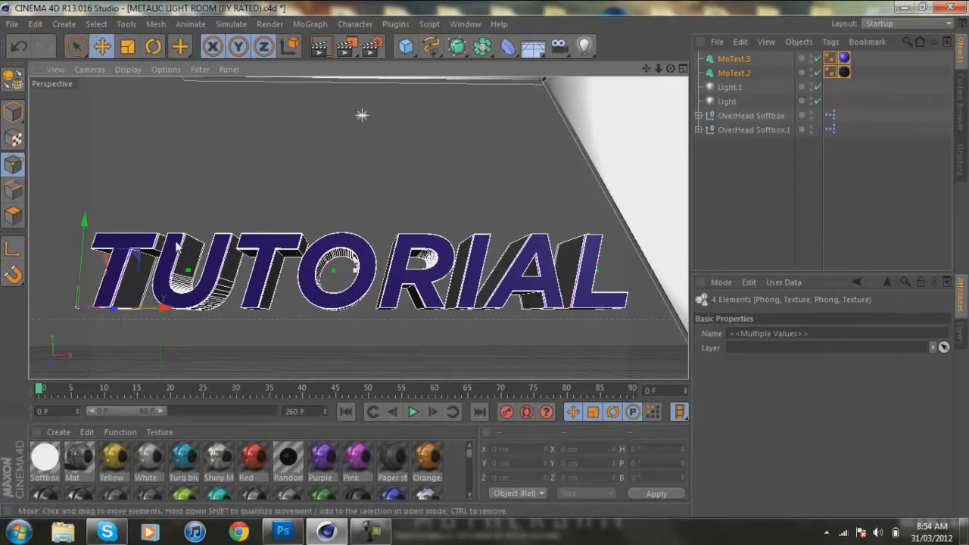
click(127, 46)
drag(231, 144, 132, 67)
click(102, 46)
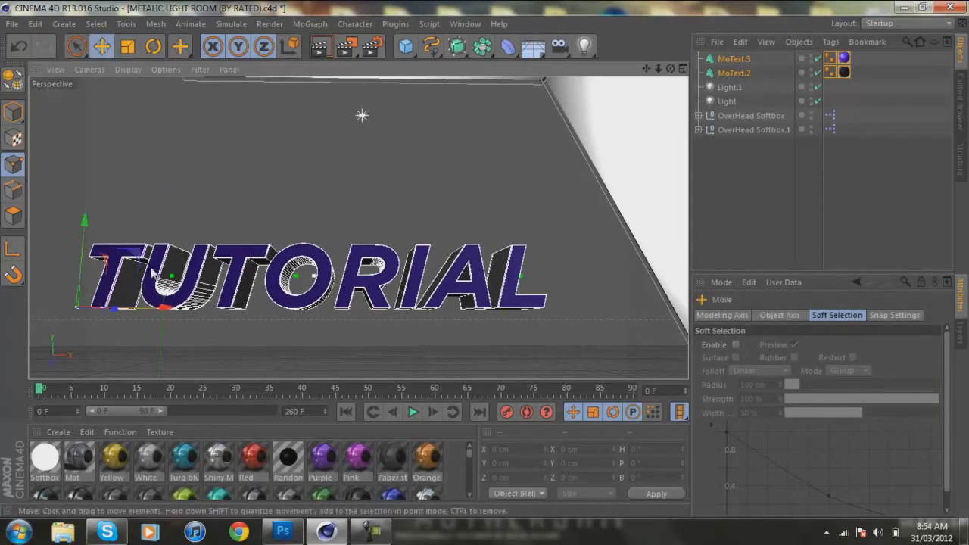
drag(165, 309, 218, 309)
drag(138, 251, 139, 241)
Step: Set MoText.2's start and end cap fillet radii to 1.1 cm
click(743, 71)
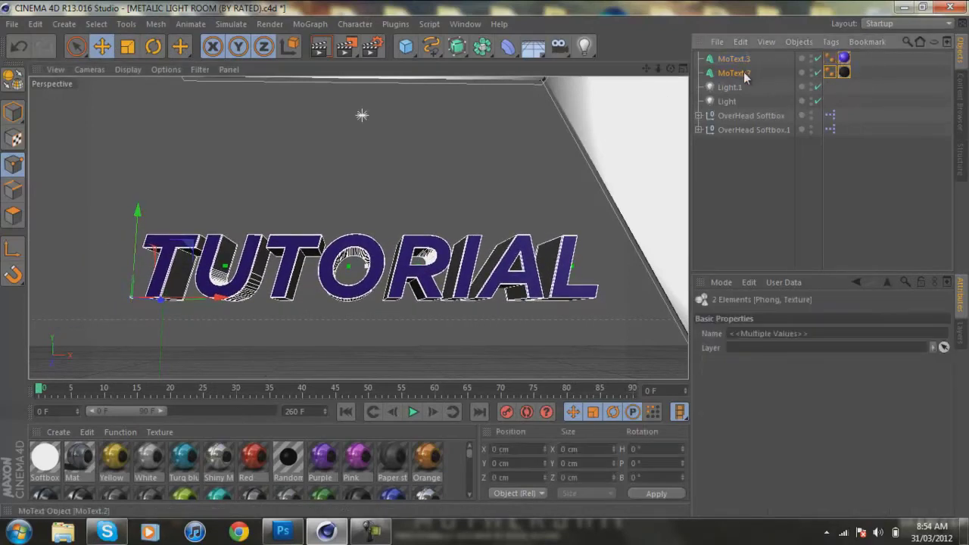
click(804, 317)
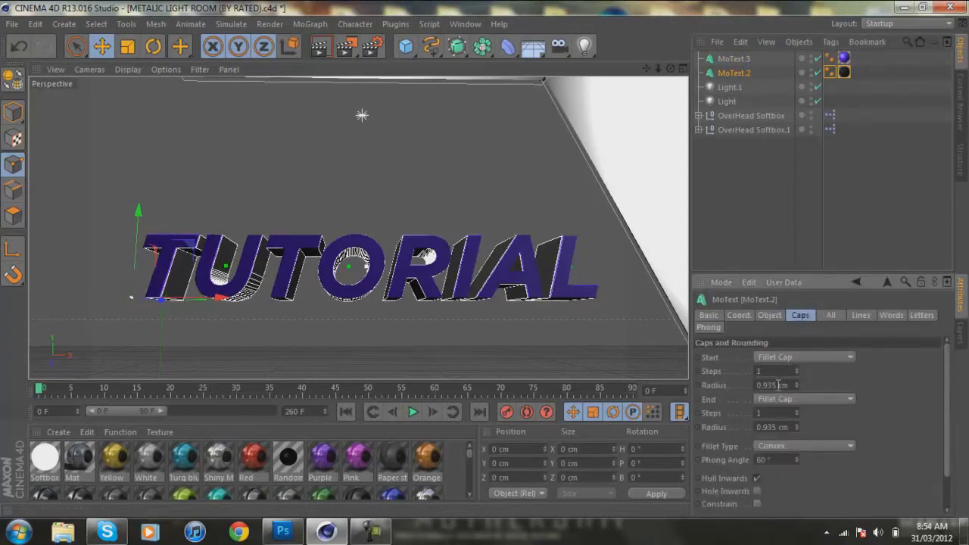
double_click(778, 384)
text(1.1)
double_click(776, 428)
key(BackSpace)
text(.1)
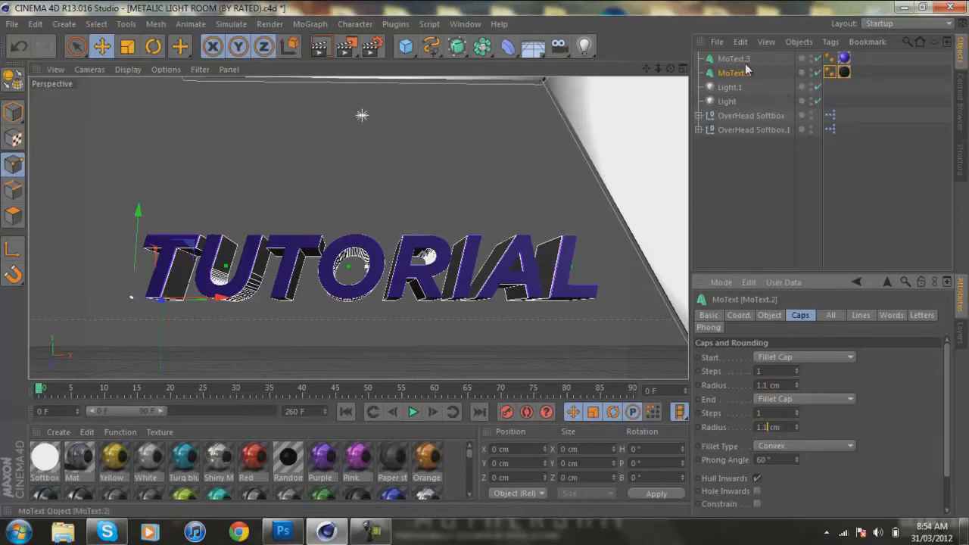
Step: Set MoText.3's start and end cap fillet radii to 1 cm
click(737, 59)
double_click(774, 385)
text(1)
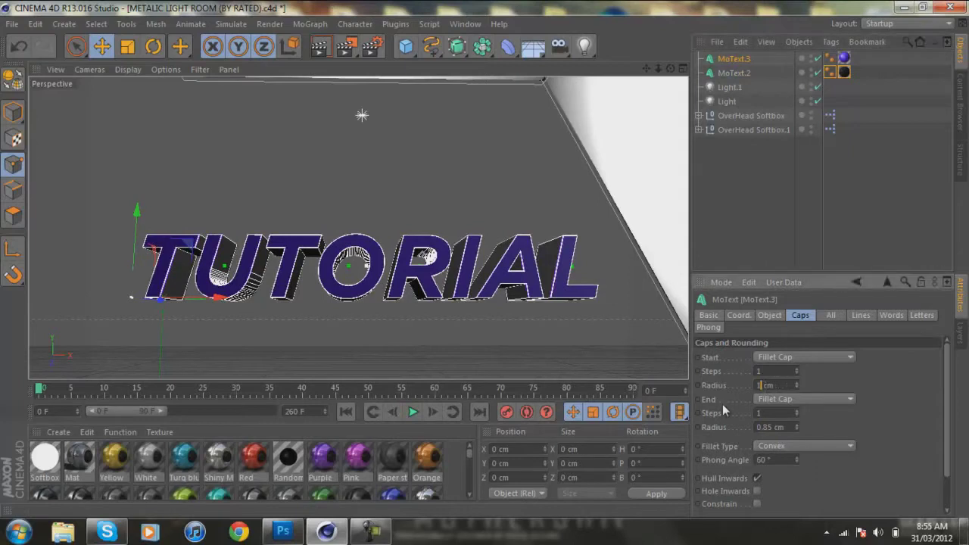
key(Tab)
text(1)
key(Return)
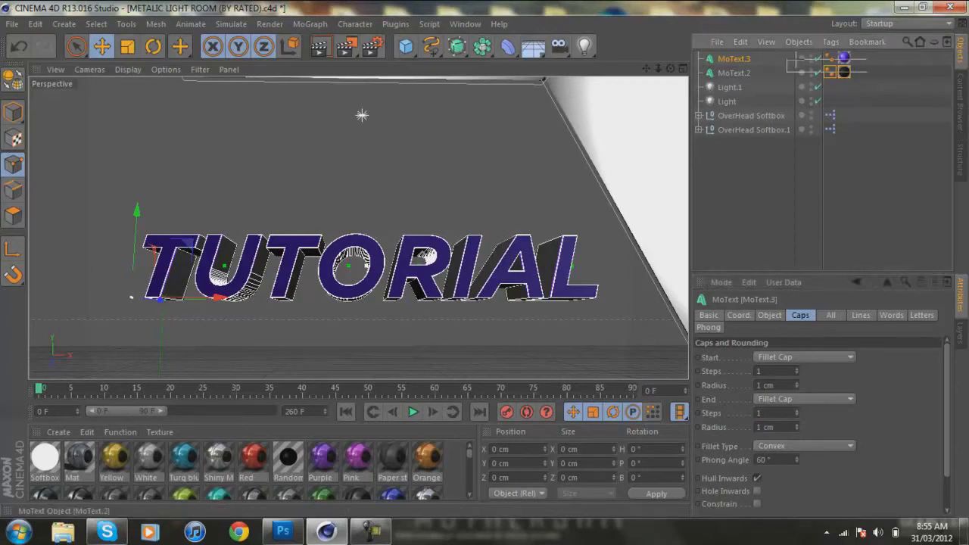
Step: Nudge both TUTORIAL objects slightly down and sideways into final position
drag(863, 76, 742, 51)
drag(140, 223, 140, 233)
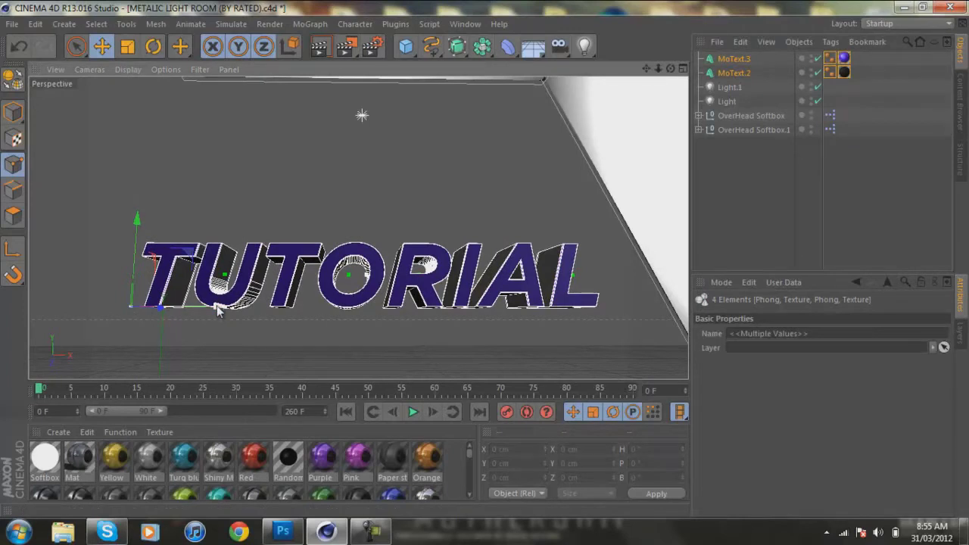
drag(217, 306, 215, 312)
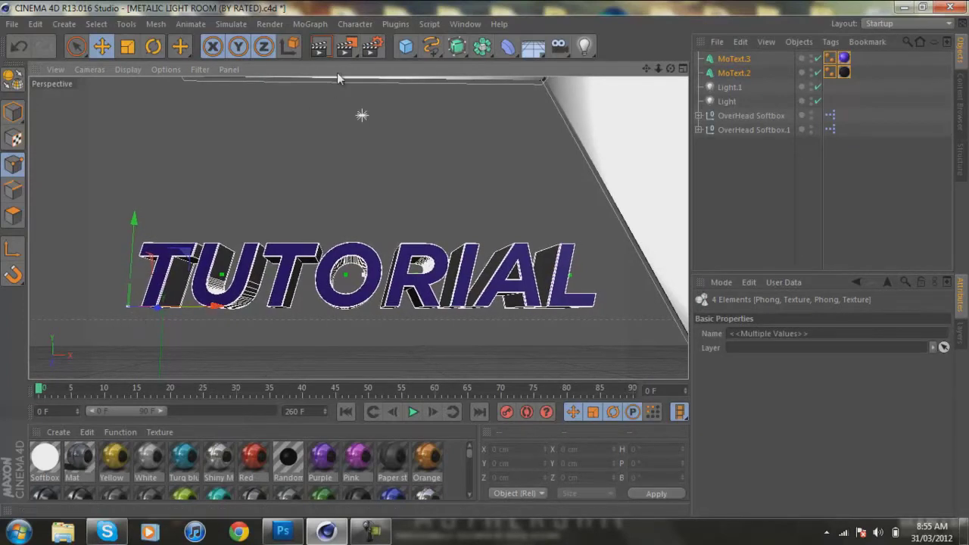
click(372, 50)
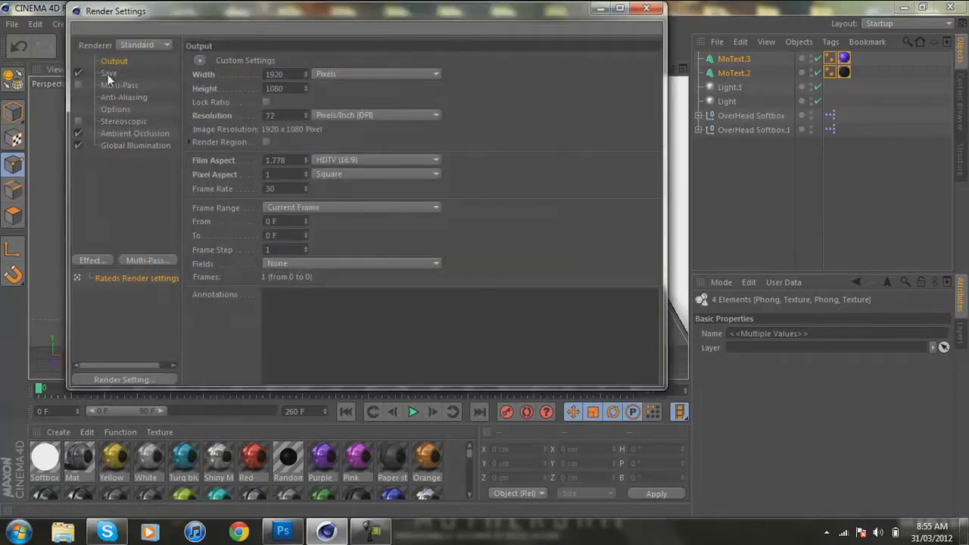
Step: Set the render to save as 'tutorial' on the Desktop, then render to the Picture Viewer
click(109, 74)
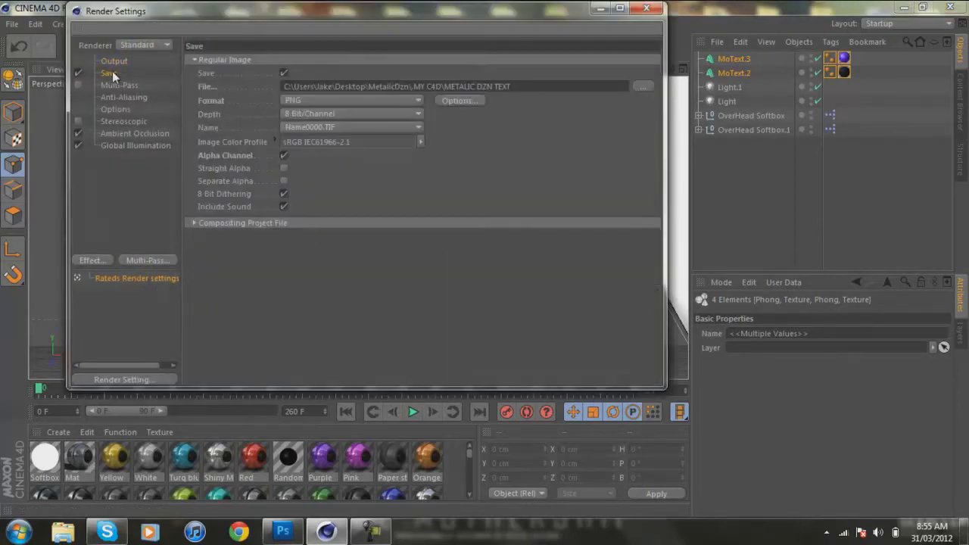
click(643, 86)
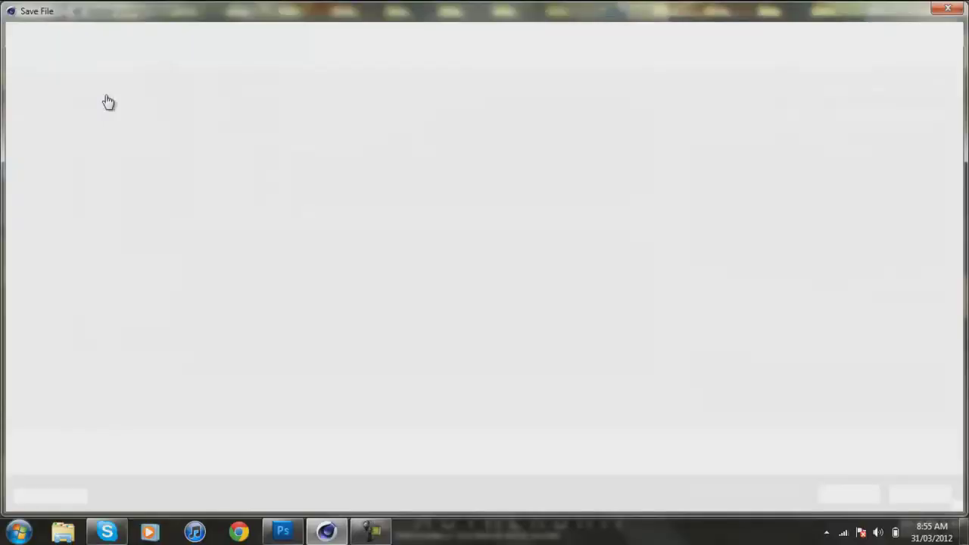
click(64, 98)
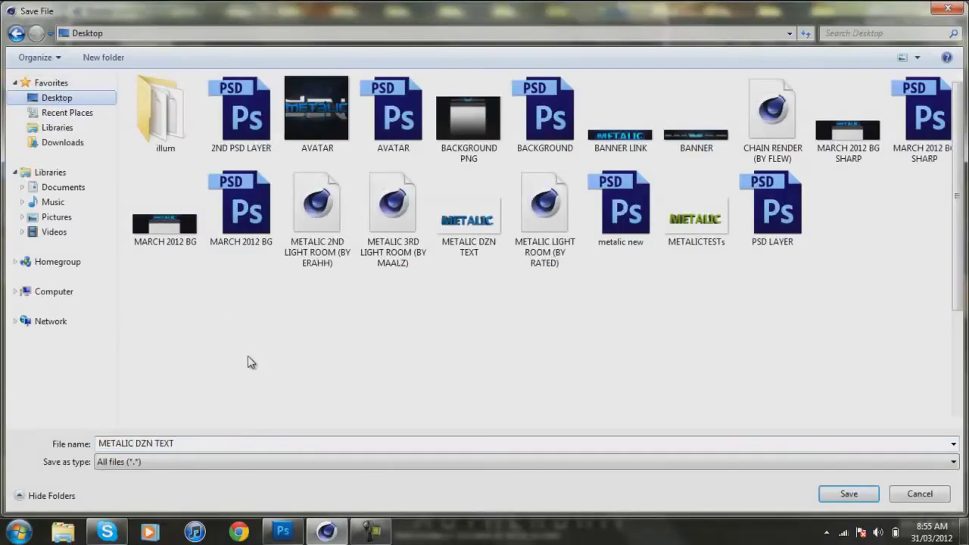
click(238, 443)
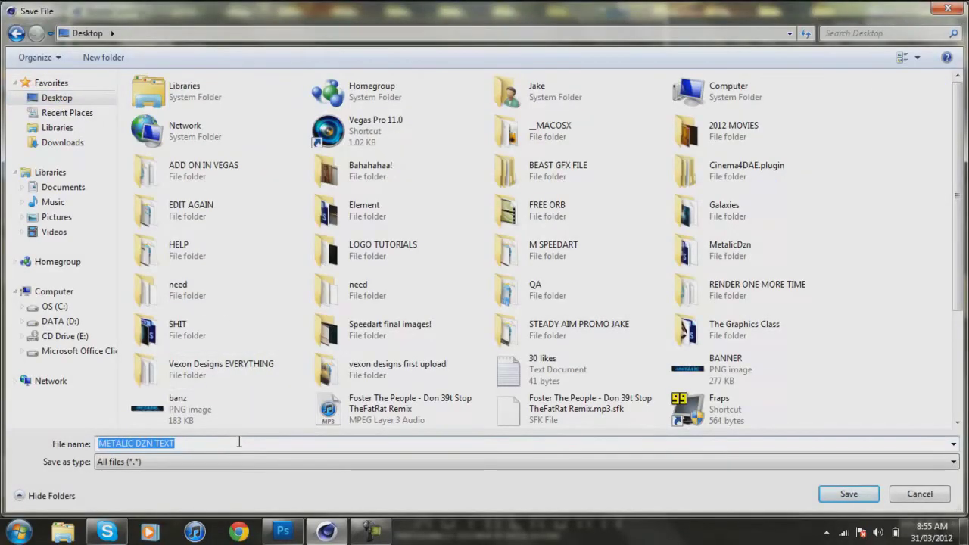
text(tutorial)
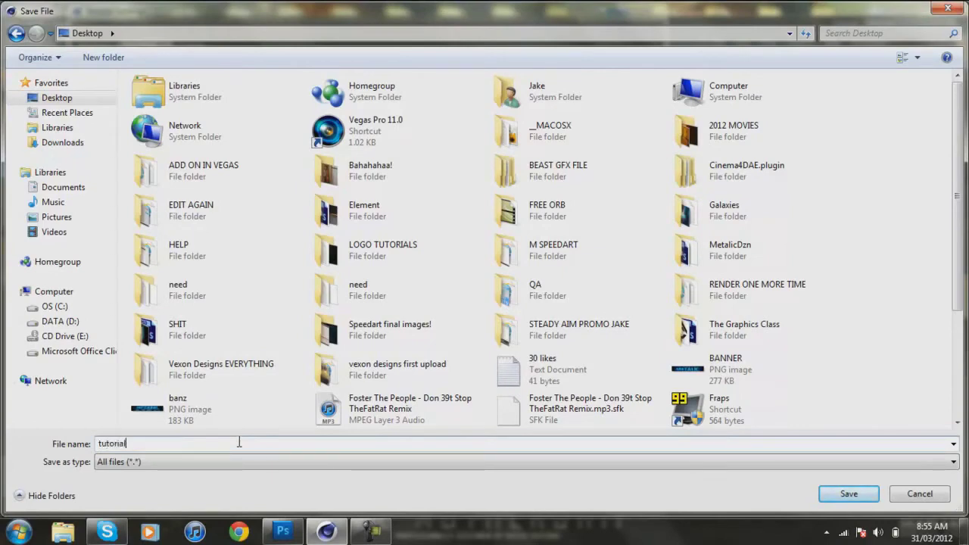
key(Return)
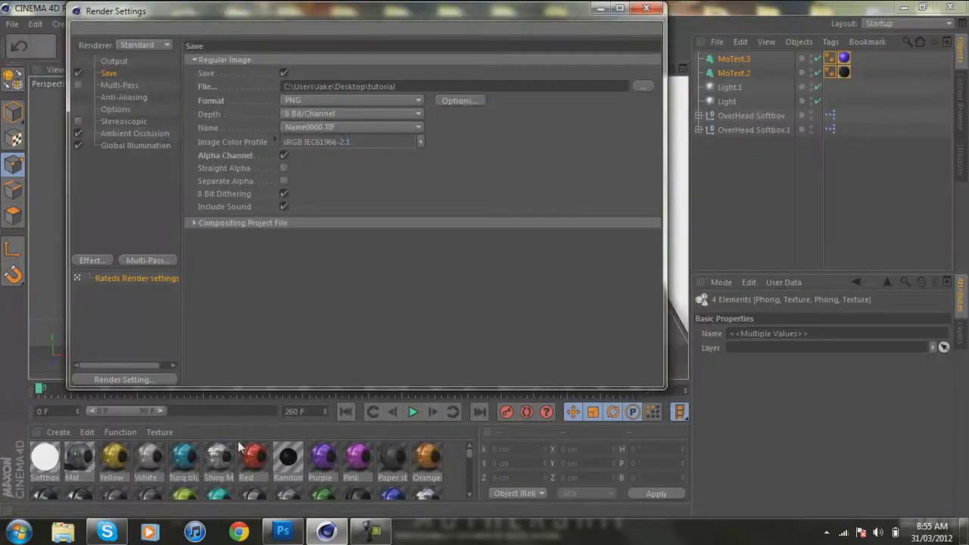
click(645, 9)
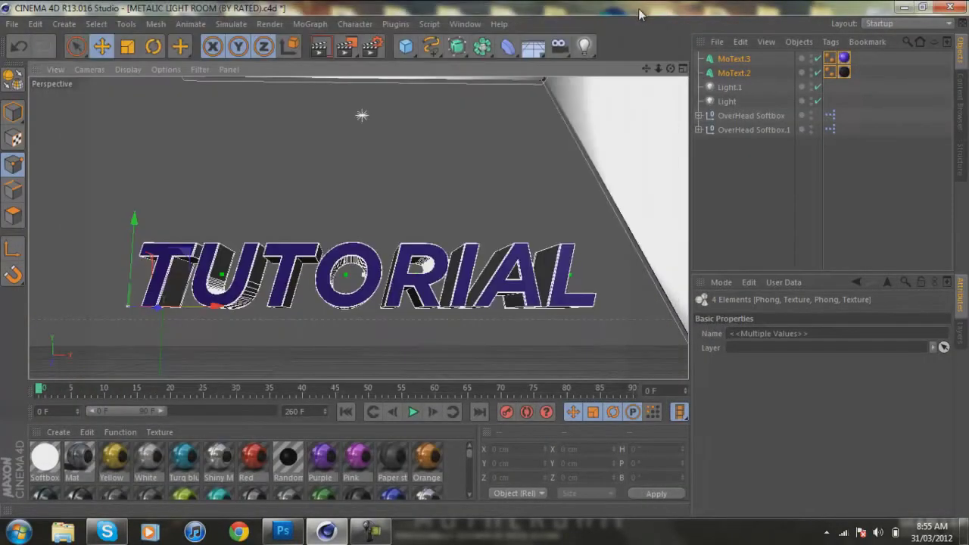
click(350, 49)
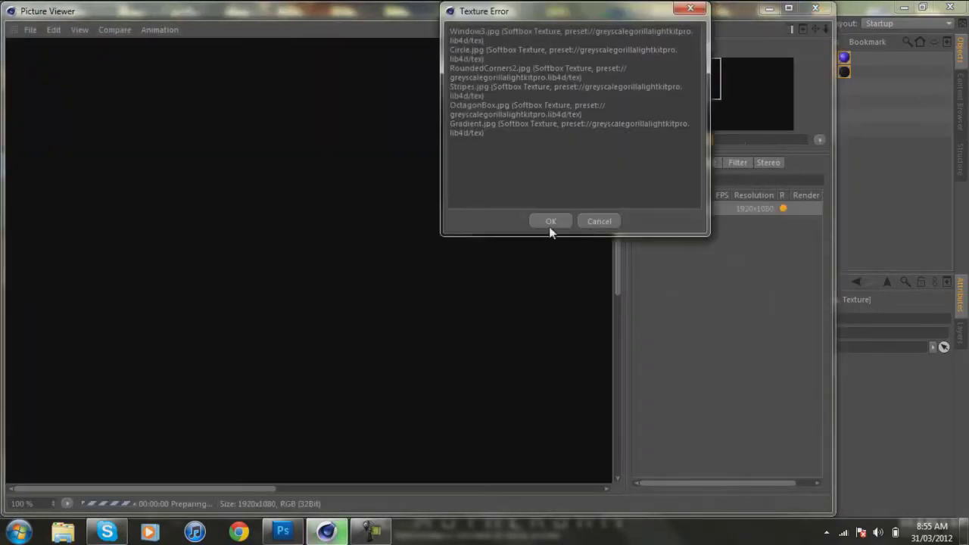
Step: Dismiss the softbox Texture Error and maximize the Picture Viewer while the TUTORIAL render completes
click(549, 226)
click(788, 8)
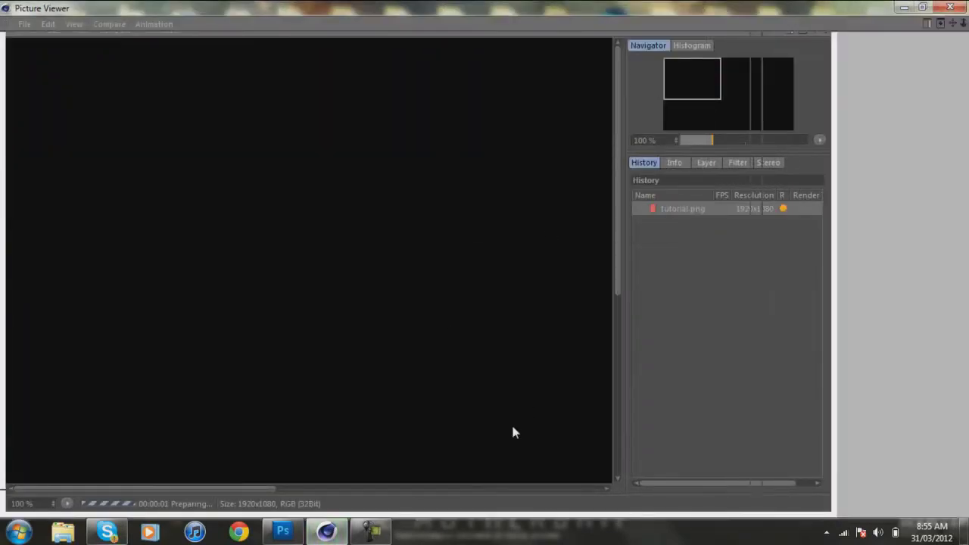
click(384, 537)
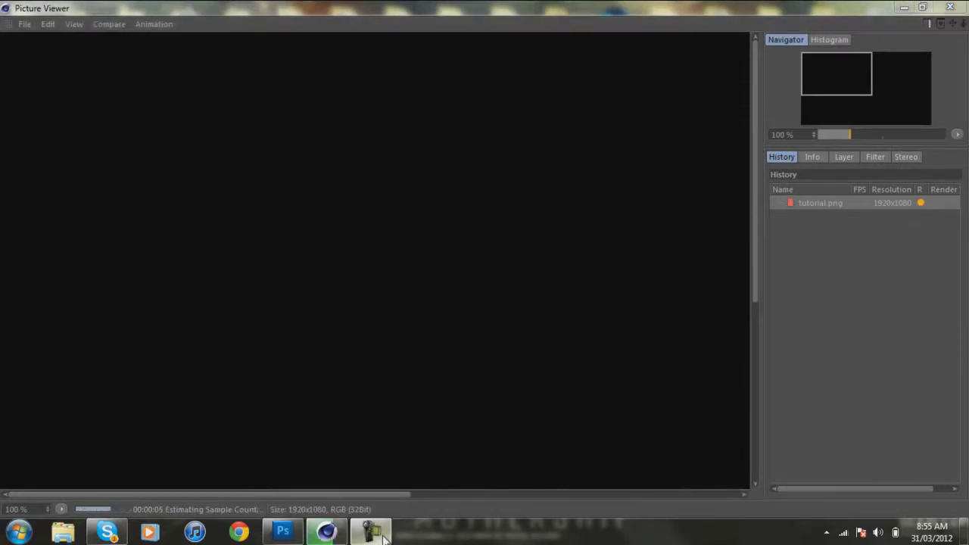
click(901, 463)
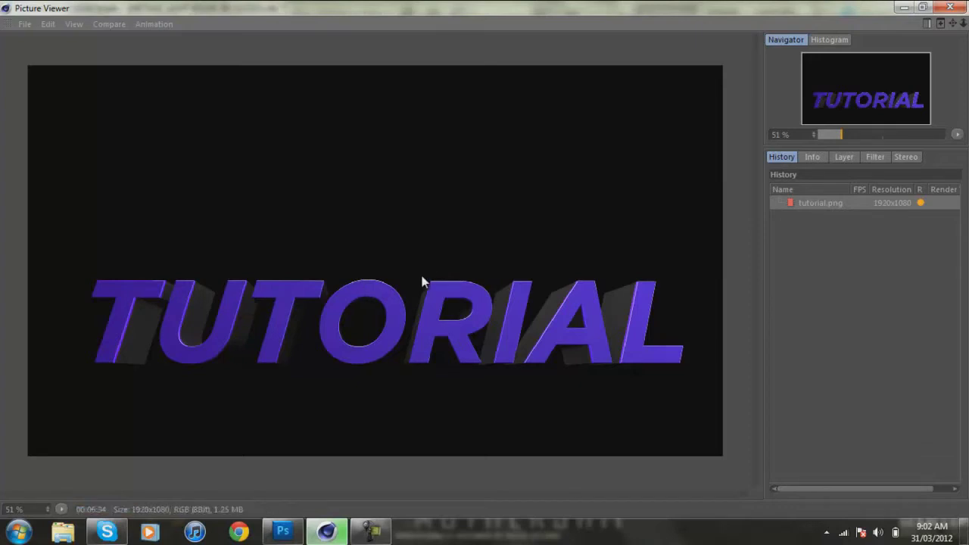
Step: Close the Picture Viewer, quit Cinema 4D without saving, and return to Photoshop
click(949, 7)
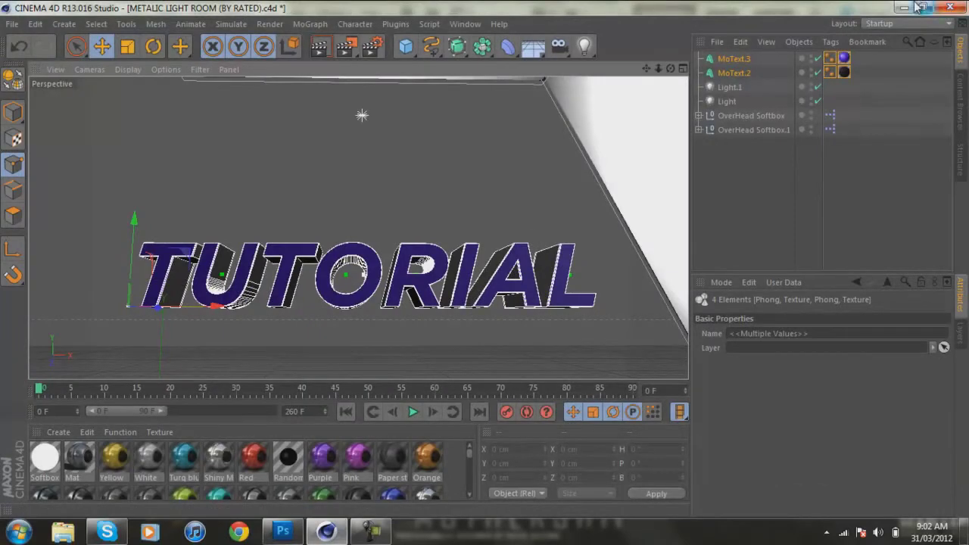
click(950, 7)
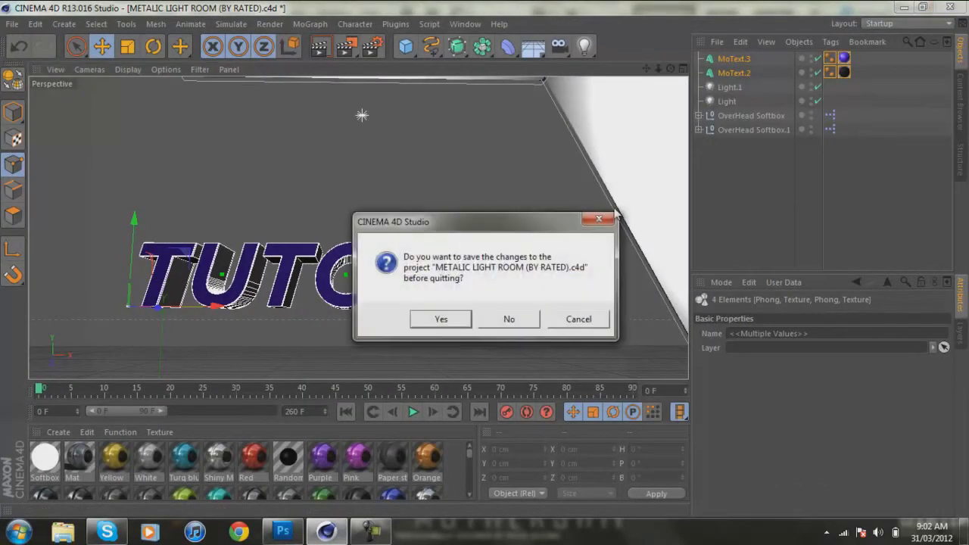
click(509, 318)
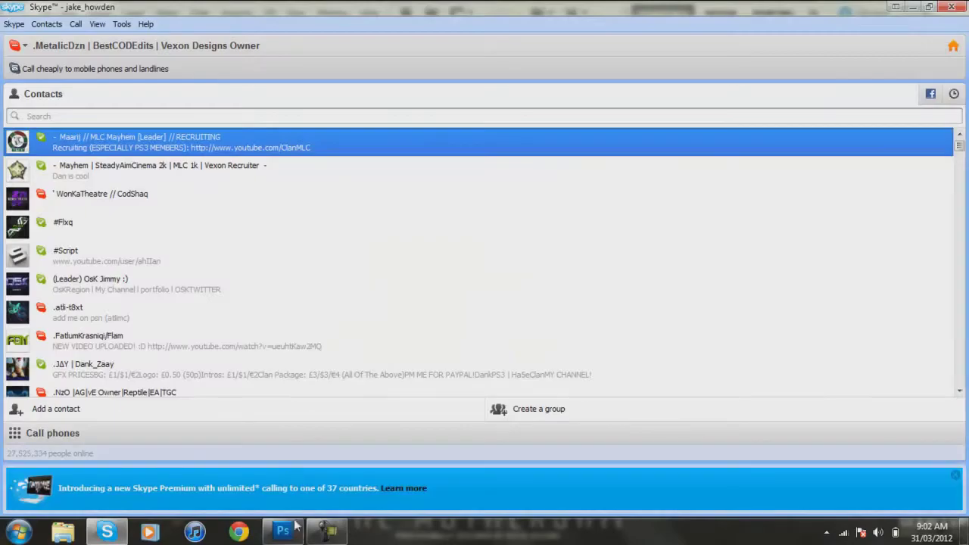
click(295, 534)
Step: Create a new 1280×720 document fitted to the window and set the foreground to #111111
click(43, 13)
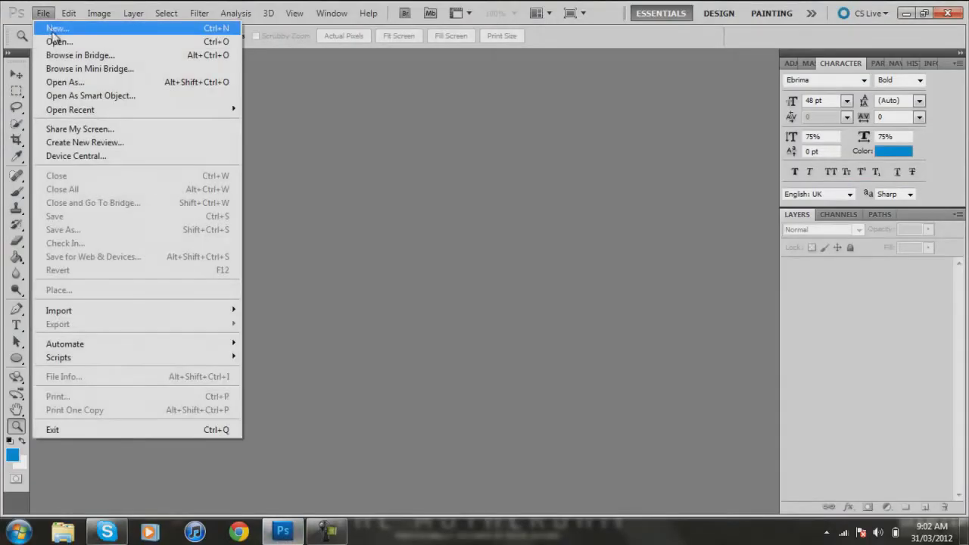
click(57, 42)
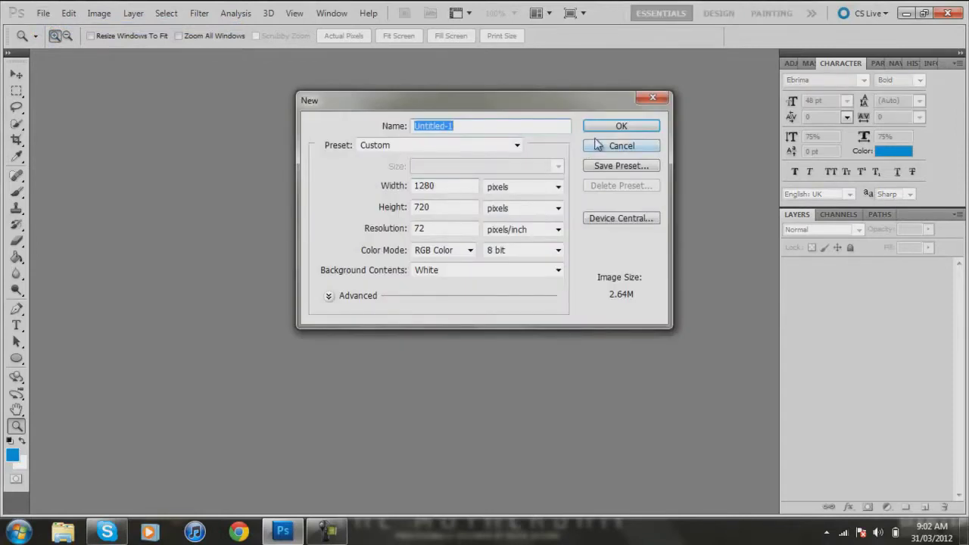
click(619, 127)
right_click(230, 230)
click(274, 240)
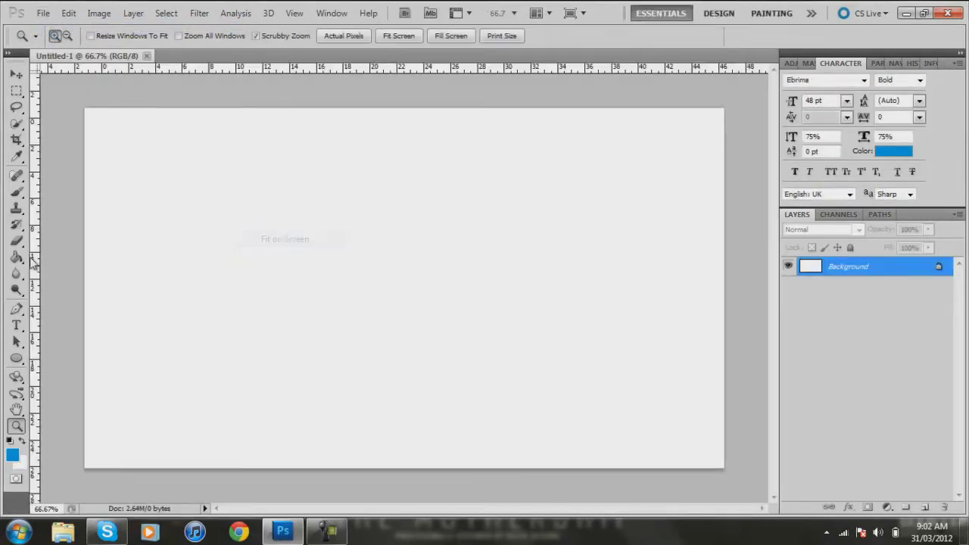
key(ctrl+r)
click(16, 257)
click(12, 454)
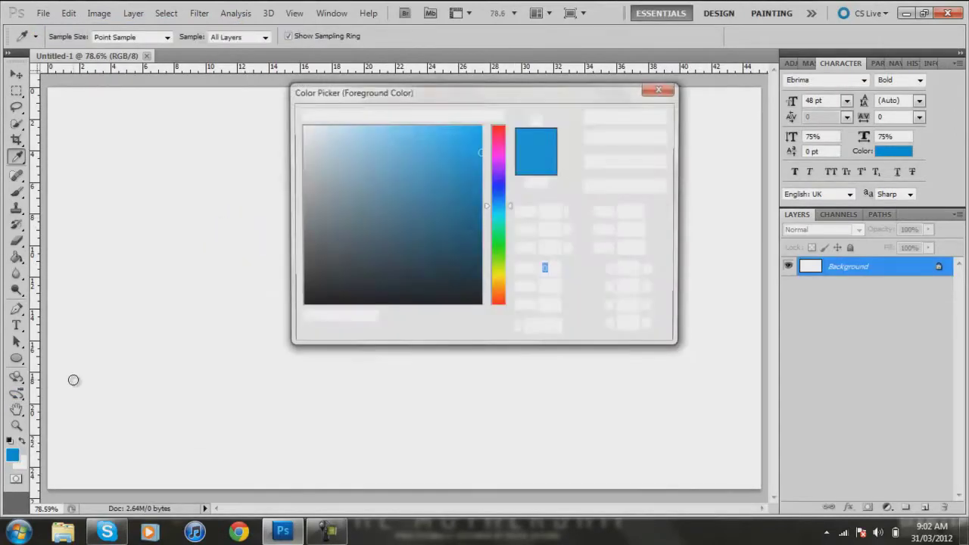
drag(389, 229, 278, 293)
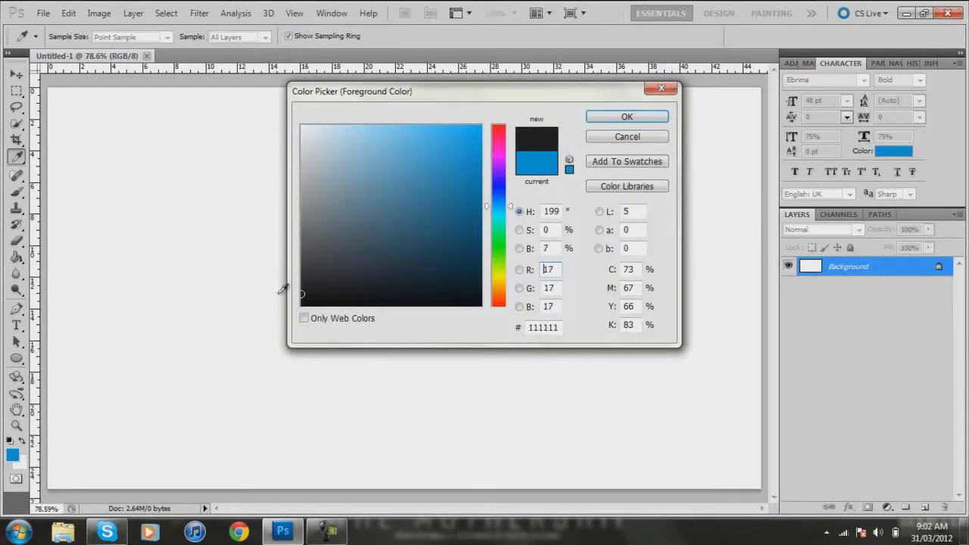
click(627, 117)
Step: Fill the canvas with the near-black colour and open tutorial.png
click(355, 244)
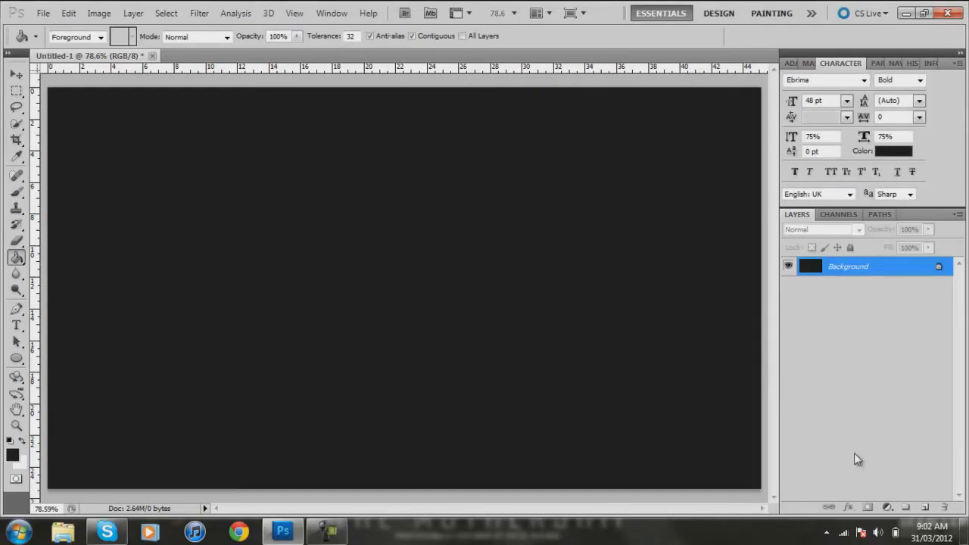
click(43, 13)
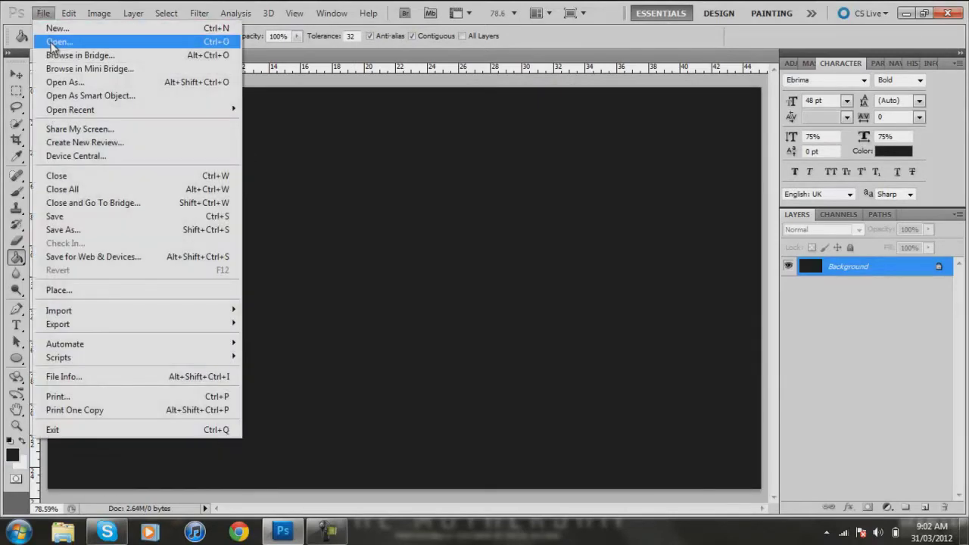
click(57, 41)
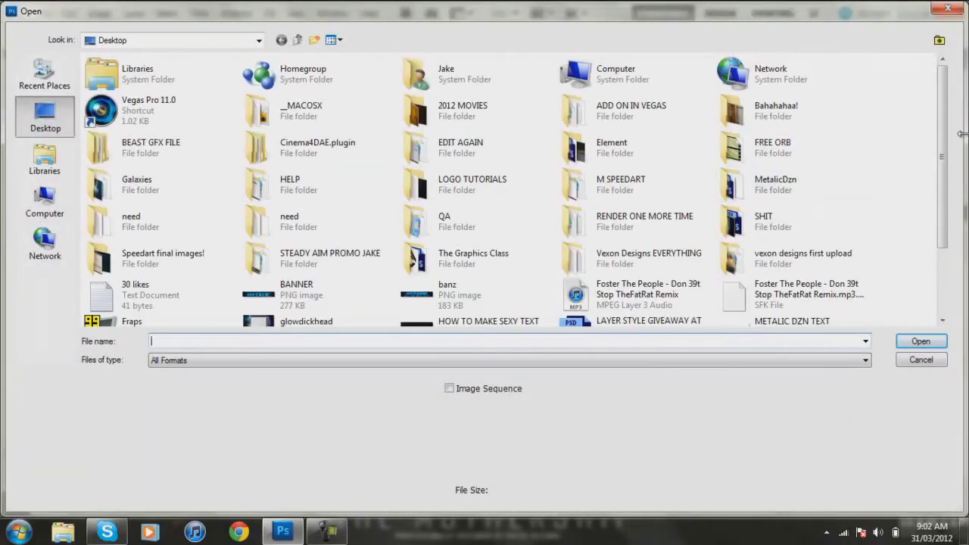
drag(946, 135, 949, 228)
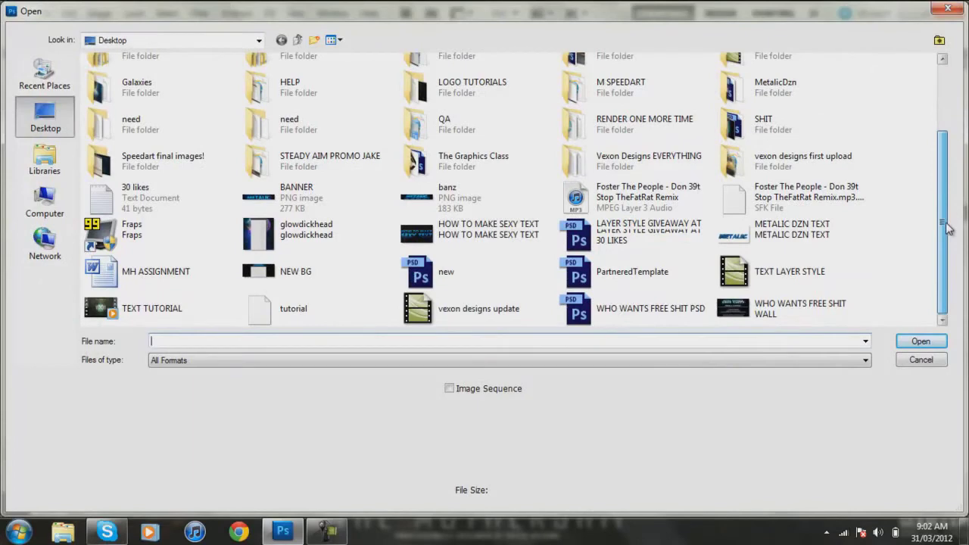
double_click(303, 296)
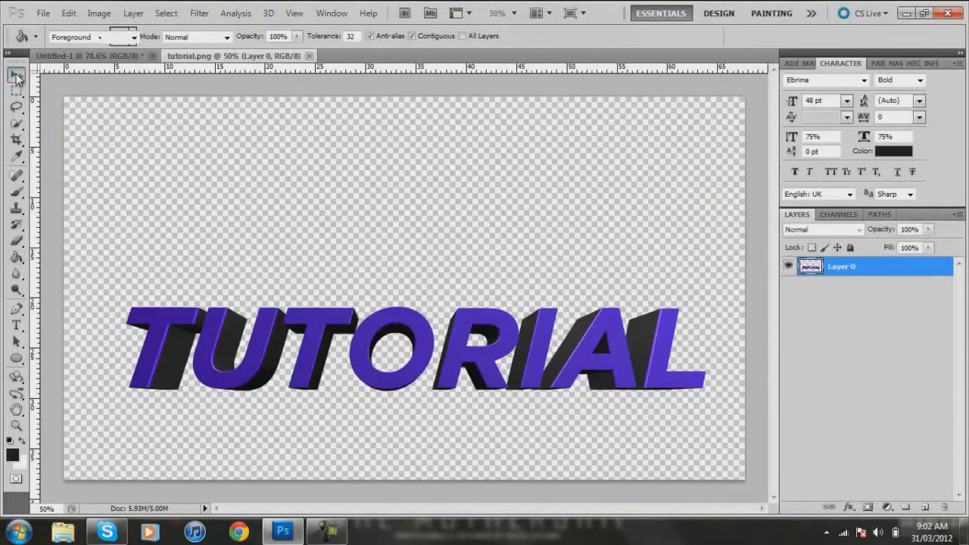
Step: Drag the TUTORIAL render into Untitled-1 as a new layer and scale it down to fit
click(16, 76)
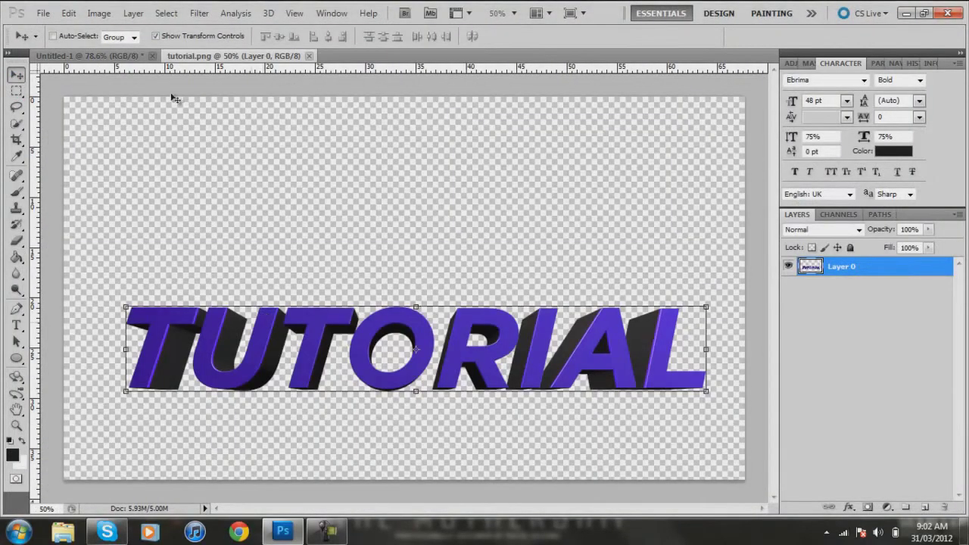
drag(261, 337, 133, 60)
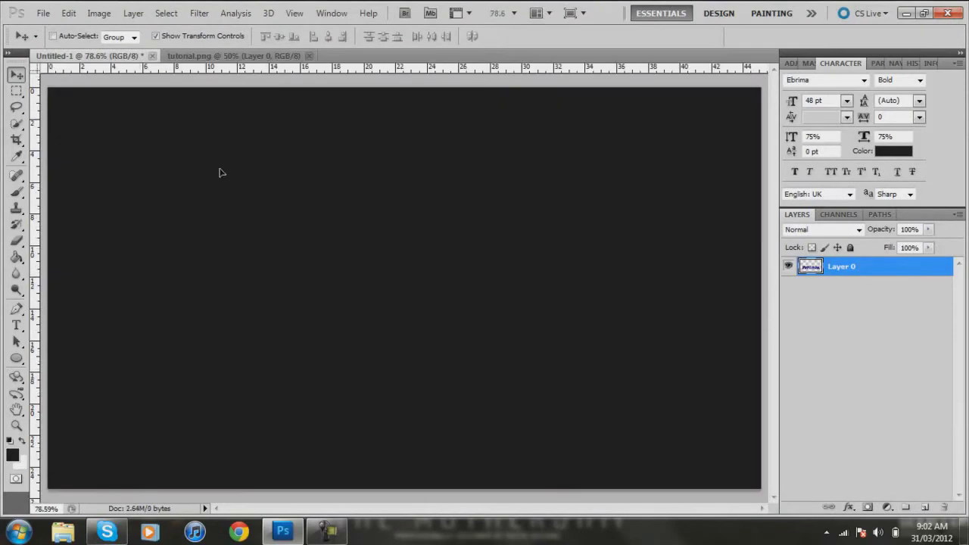
drag(219, 172, 292, 251)
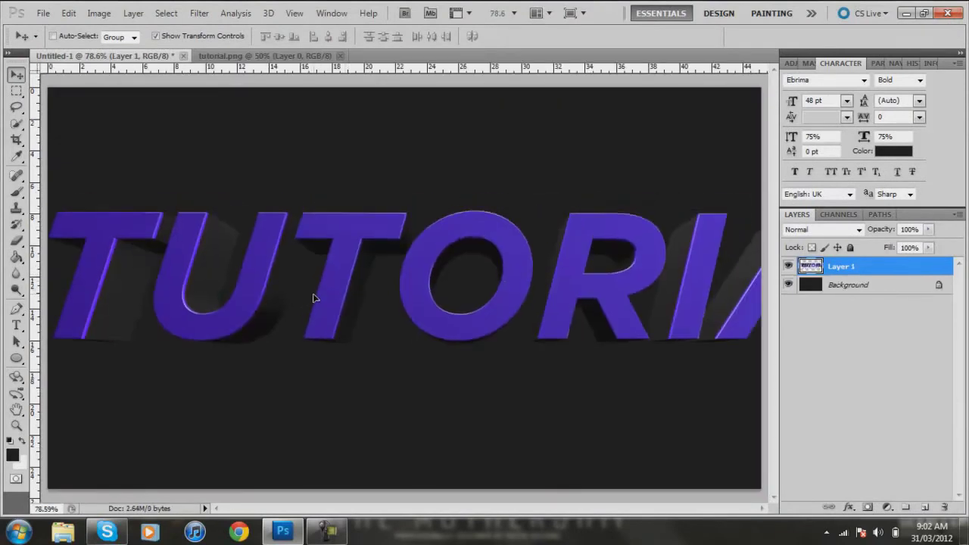
drag(315, 298, 361, 301)
key(ctrl+t)
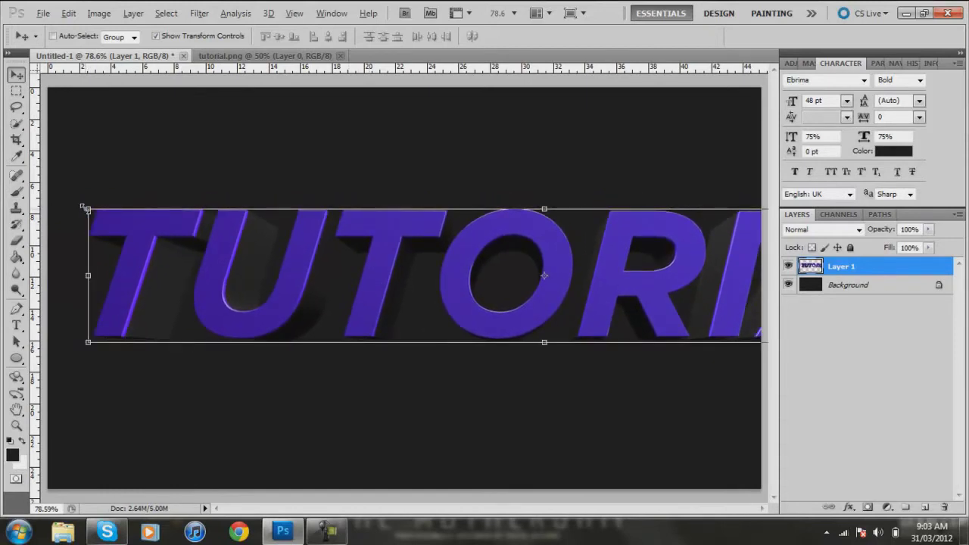
drag(84, 207, 188, 332)
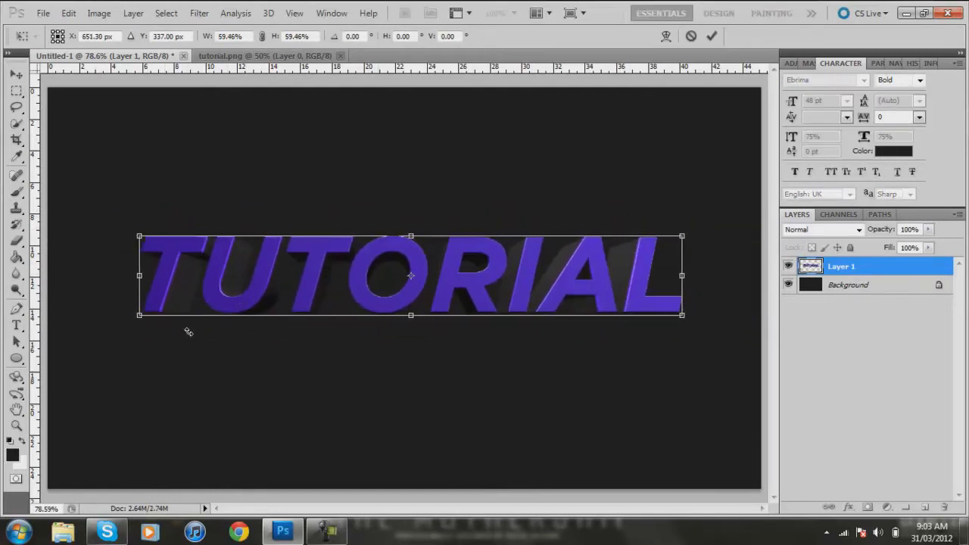
click(17, 430)
Step: Apply the resize, move the TUTORIAL layer slightly lower, and zoom to 100%
click(439, 208)
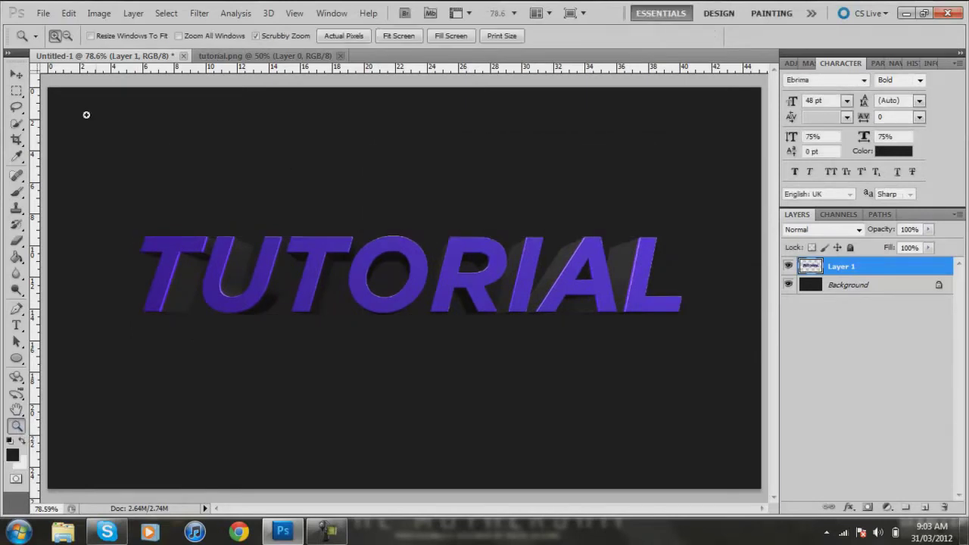
click(17, 74)
mouse_move(285, 292)
mouse_down()
mouse_move(278, 310)
mouse_move(288, 302)
mouse_up()
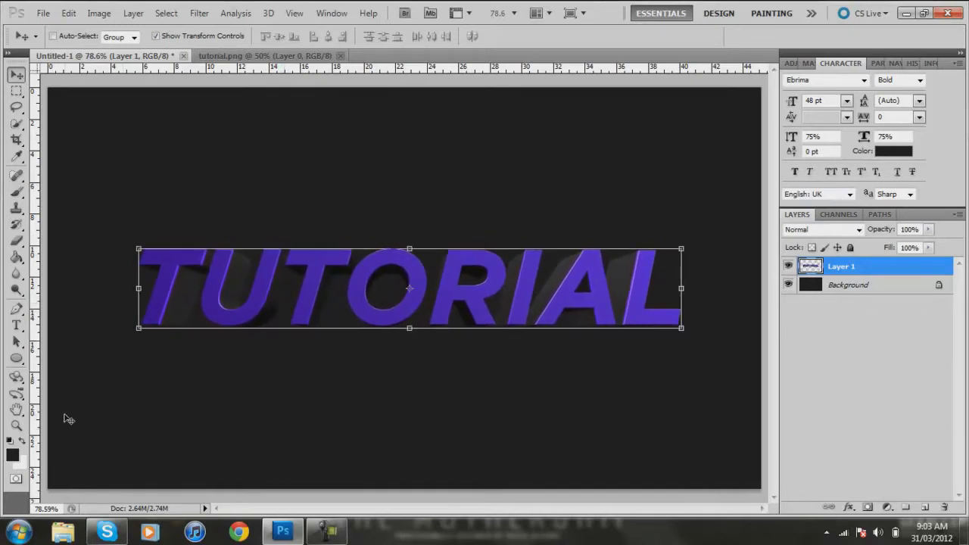
click(18, 426)
click(184, 292)
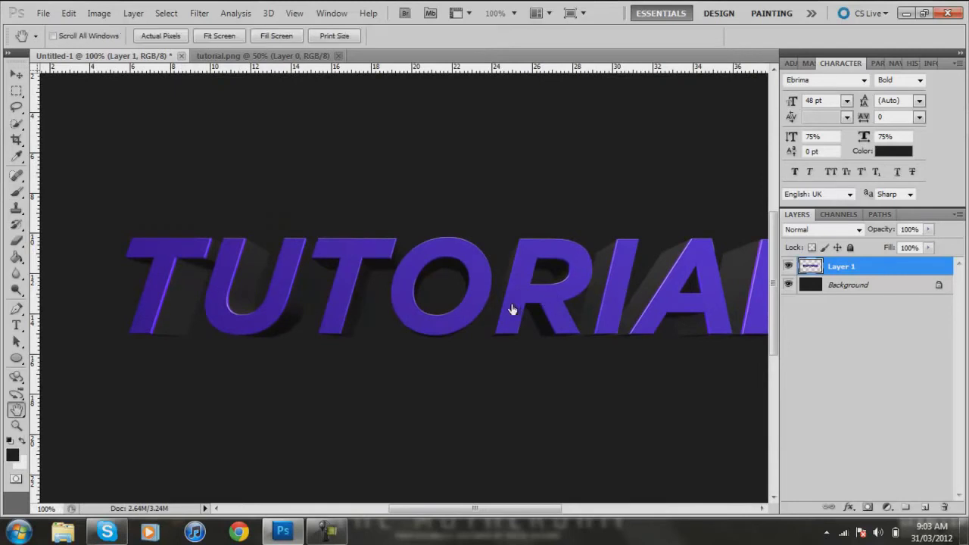
Step: Add a Gradient Overlay at scale 90 and set its left stop to #3b3b3b
click(455, 291)
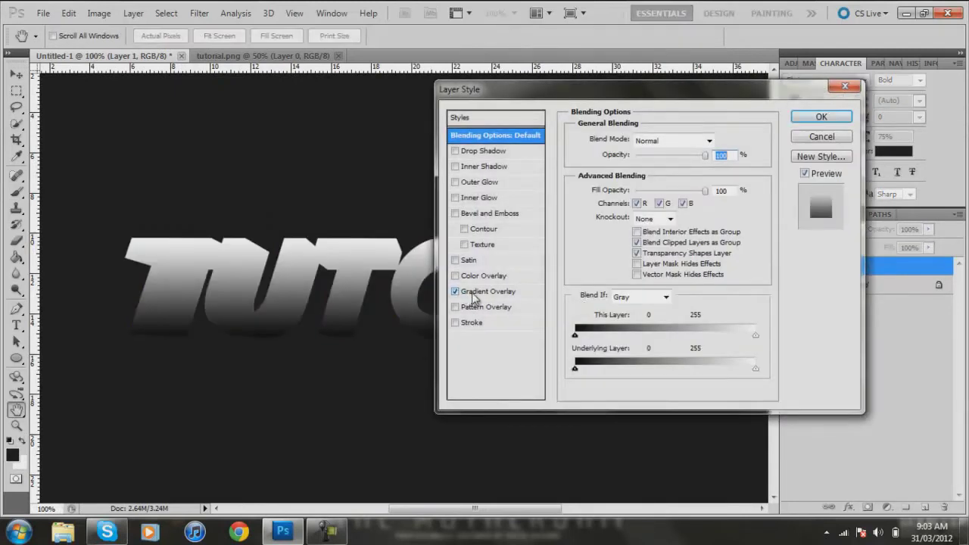
click(471, 293)
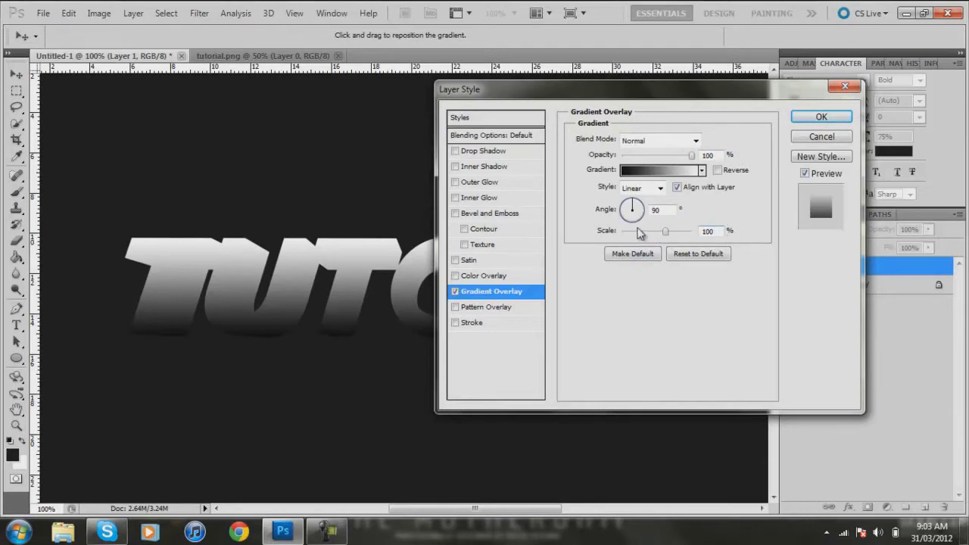
text(90)
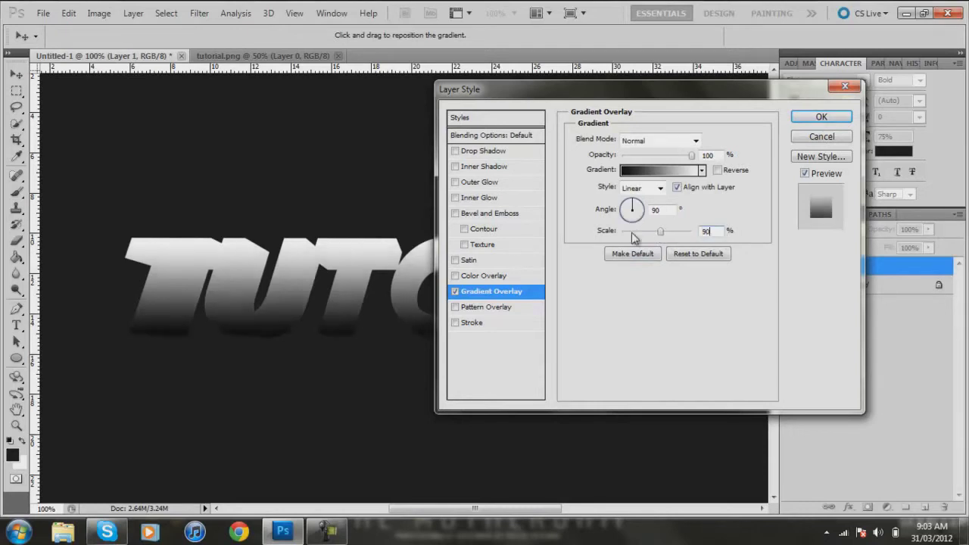
click(661, 171)
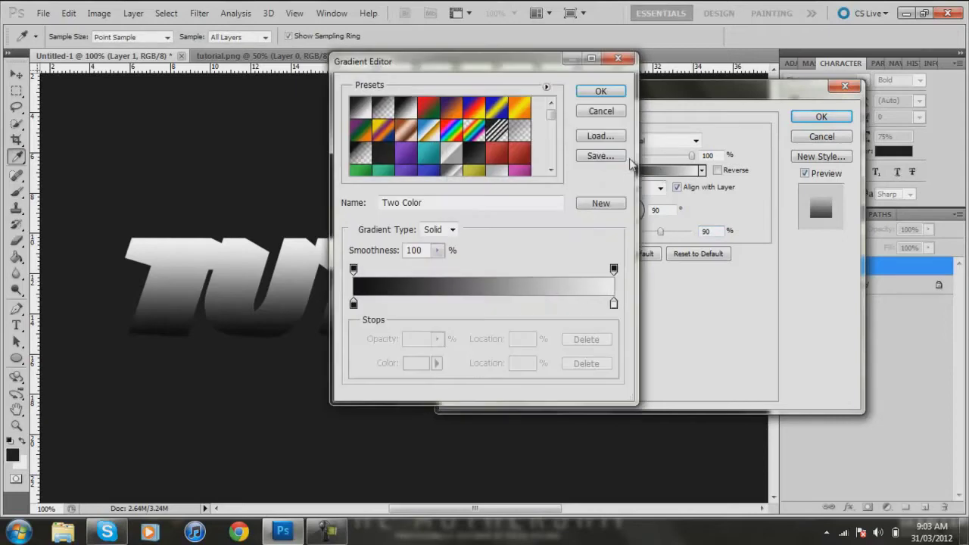
click(354, 303)
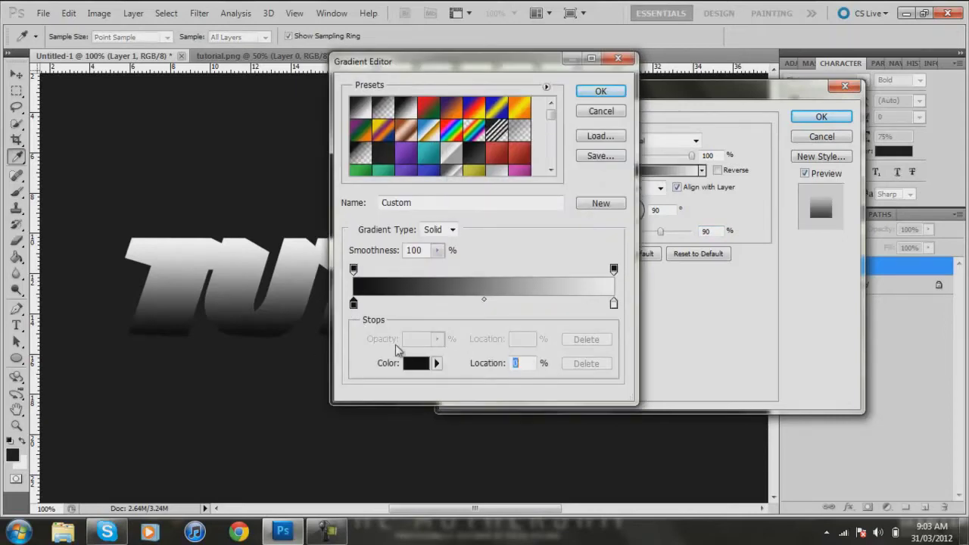
click(412, 363)
click(302, 275)
mouse_move(310, 274)
mouse_down()
mouse_move(325, 268)
mouse_move(301, 264)
mouse_up()
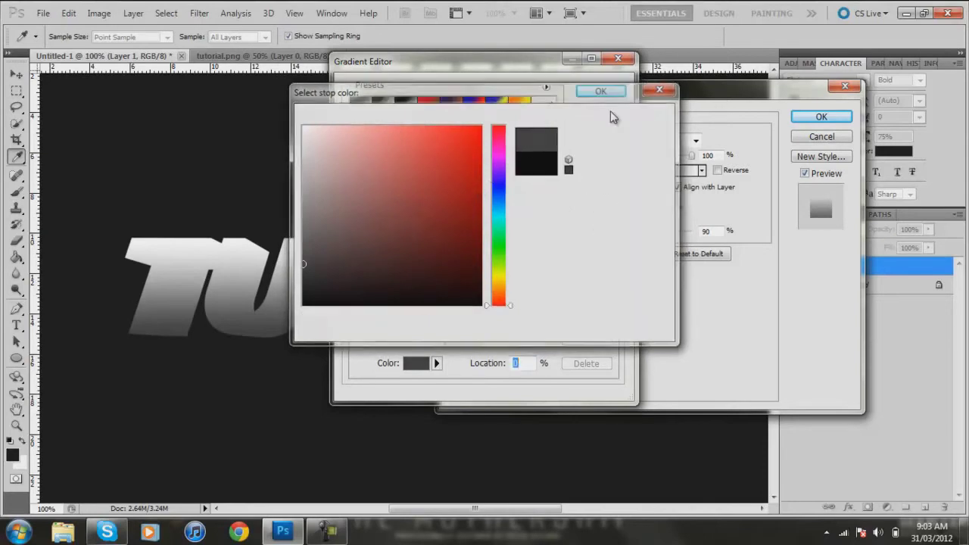
click(612, 116)
Step: Set the gradient's right stop to #9b9b9b and recheck the left stop colour
click(614, 303)
click(425, 365)
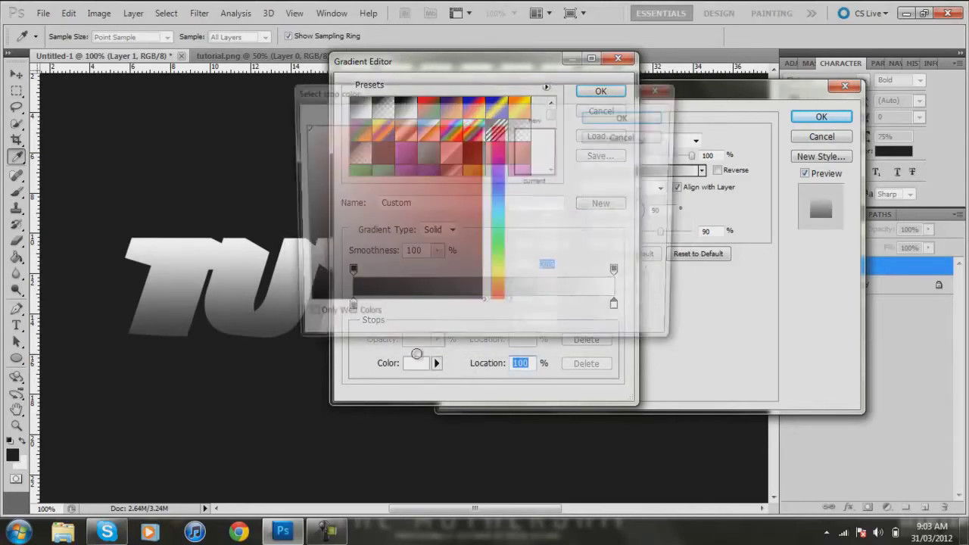
mouse_move(346, 184)
mouse_down()
mouse_move(292, 184)
mouse_move(274, 194)
mouse_up()
click(616, 119)
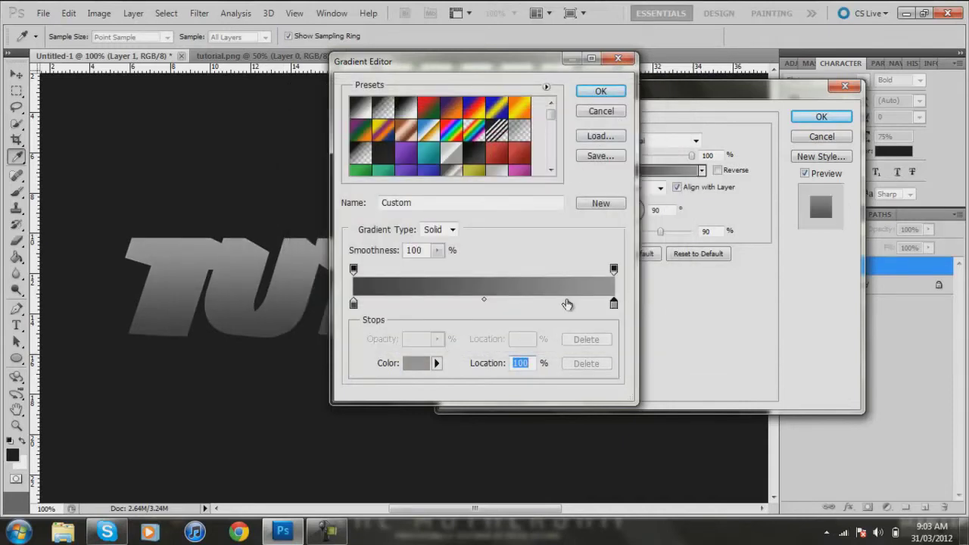
click(424, 357)
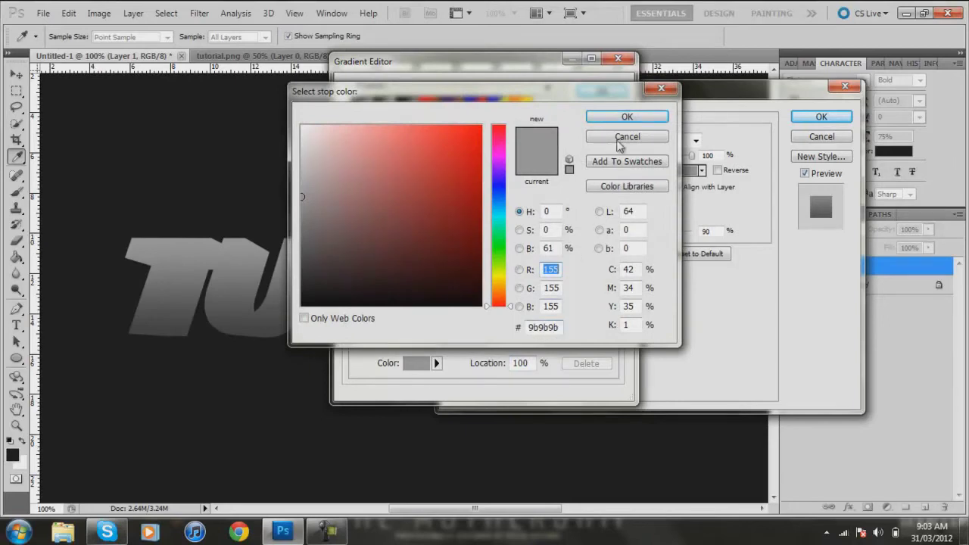
click(628, 119)
click(353, 304)
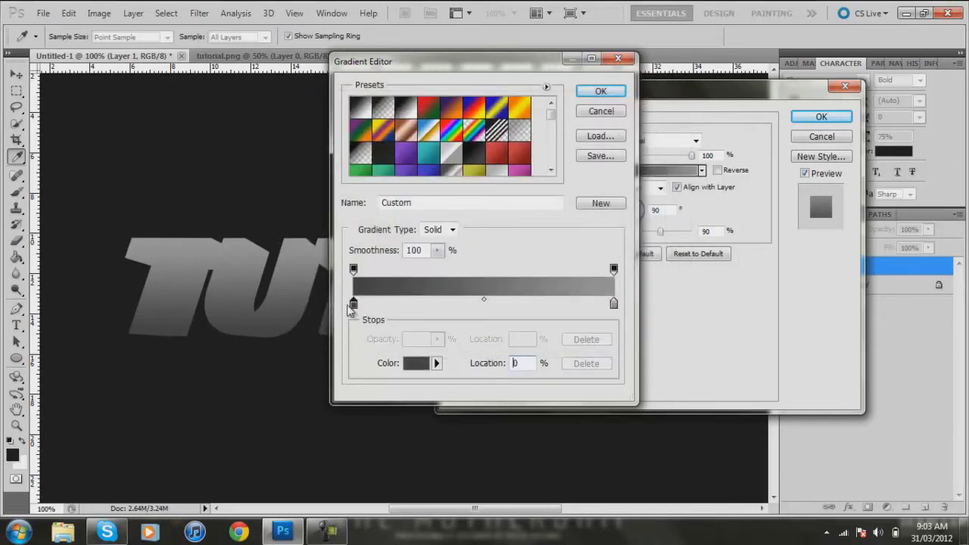
click(424, 363)
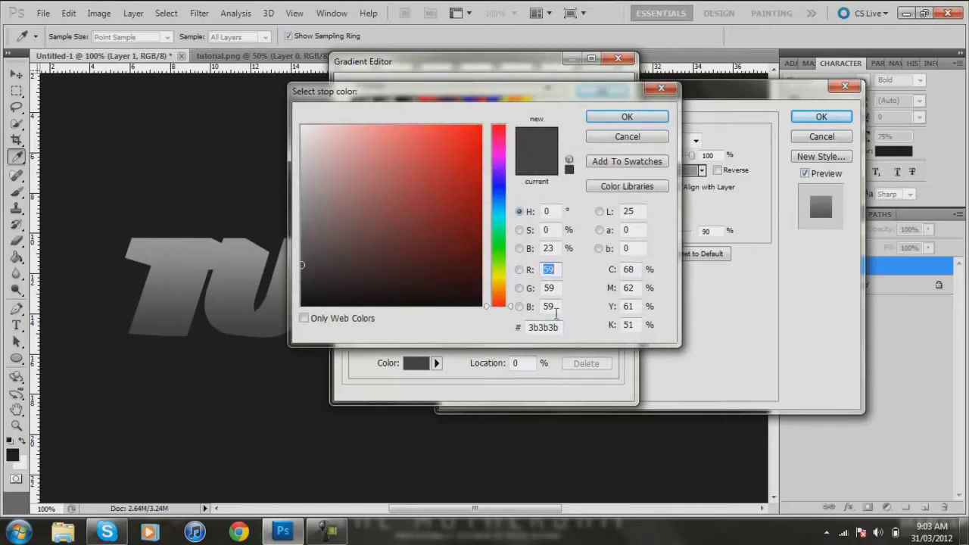
click(628, 119)
Step: Accept the grey gradient, set Overlay blending after trying Soft Light, and choose Reflected style
click(611, 92)
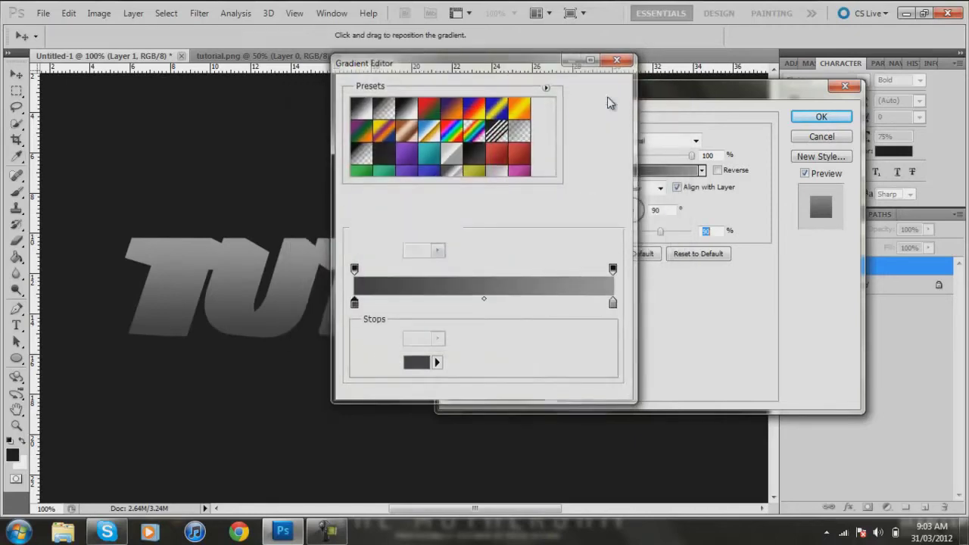
click(644, 138)
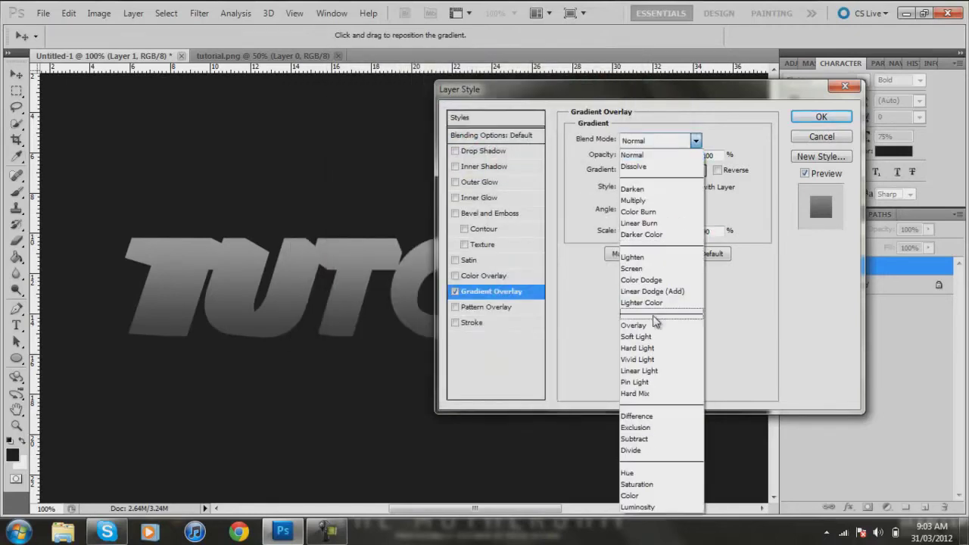
click(652, 331)
click(657, 141)
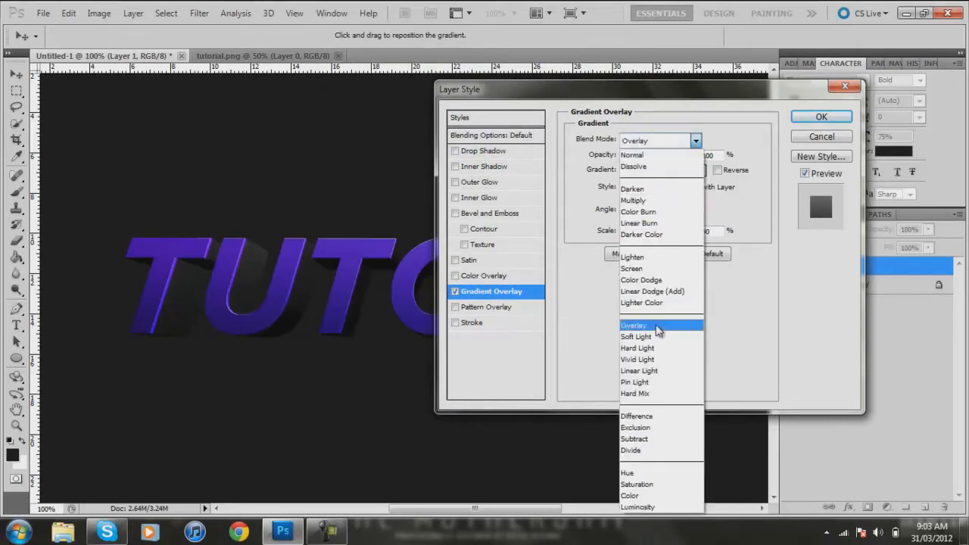
click(655, 337)
click(671, 146)
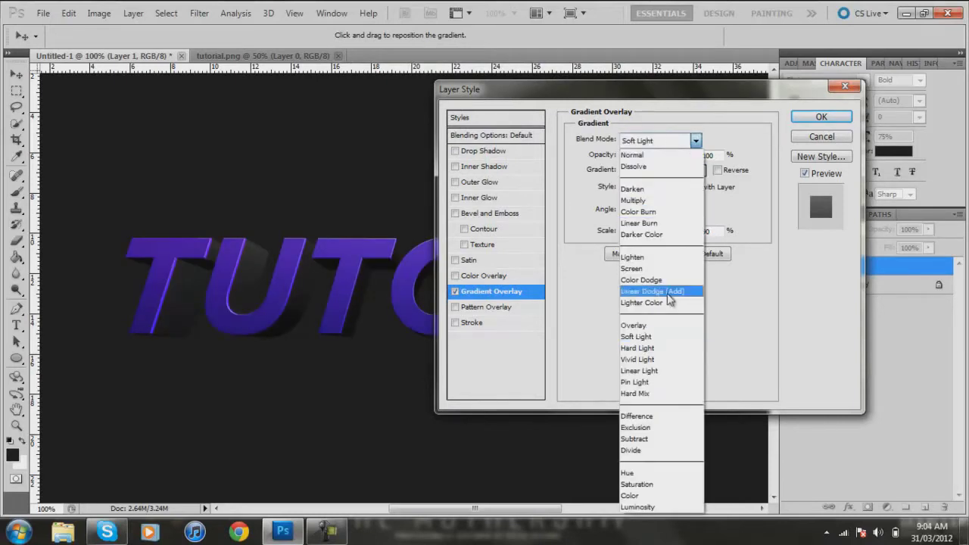
click(657, 333)
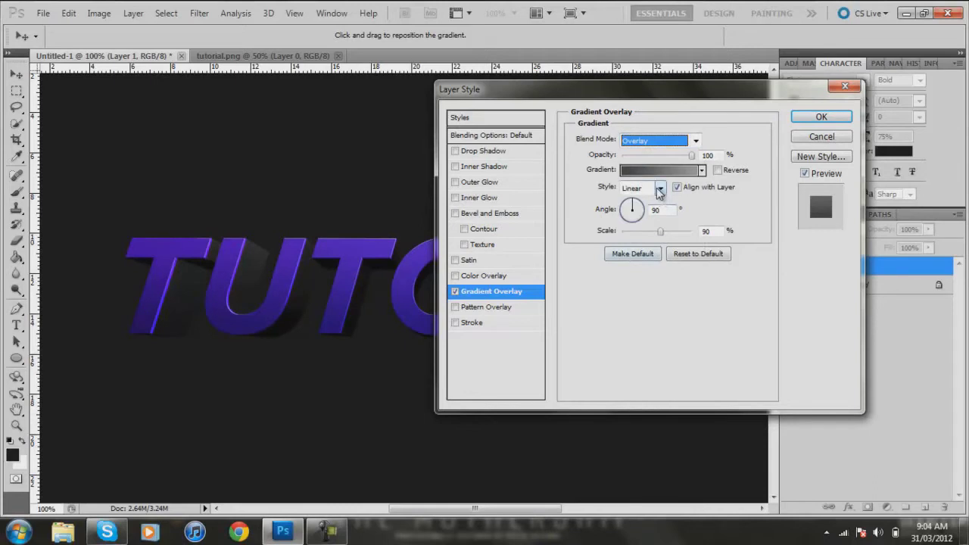
click(659, 189)
click(638, 236)
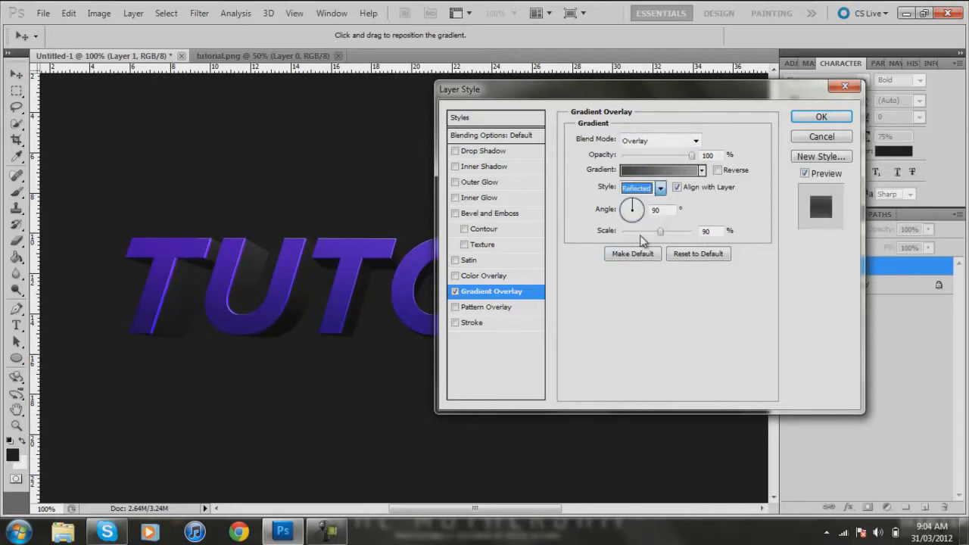
Step: Reverse the gradient, set its scale to 115%, and enable Drop Shadow
click(718, 170)
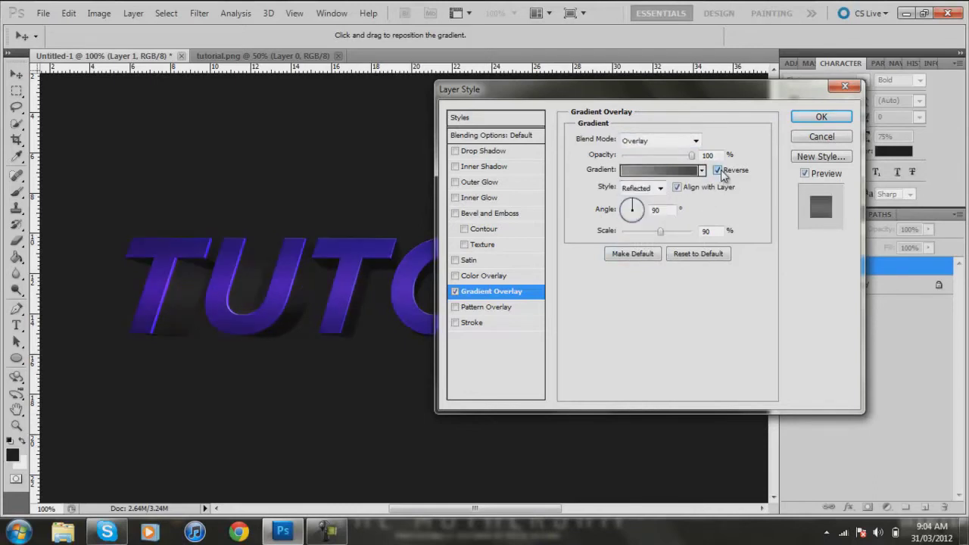
drag(662, 236, 685, 236)
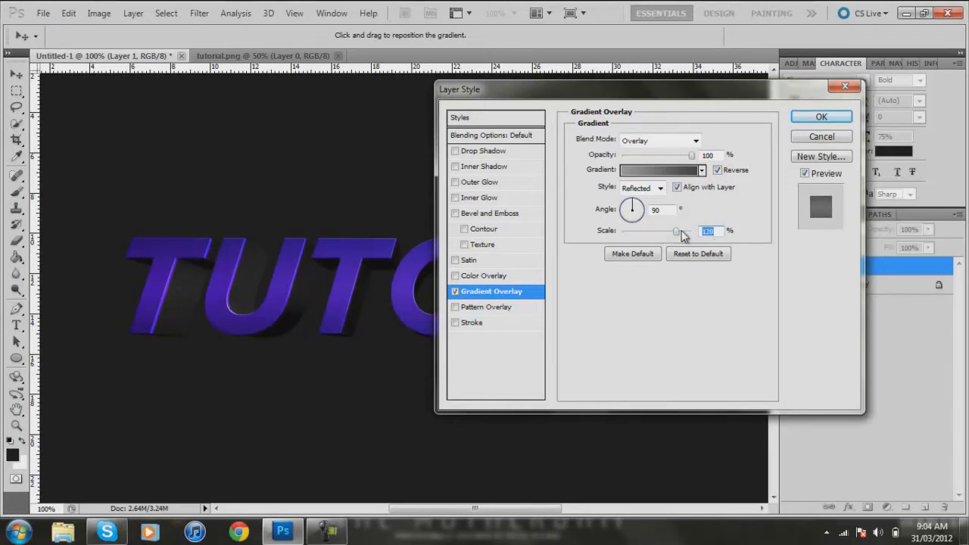
text(115)
click(457, 152)
Step: Apply a Normal, 100% opacity drop shadow to TUTORIAL: distance 0, size 30, spread 15
click(487, 151)
click(696, 140)
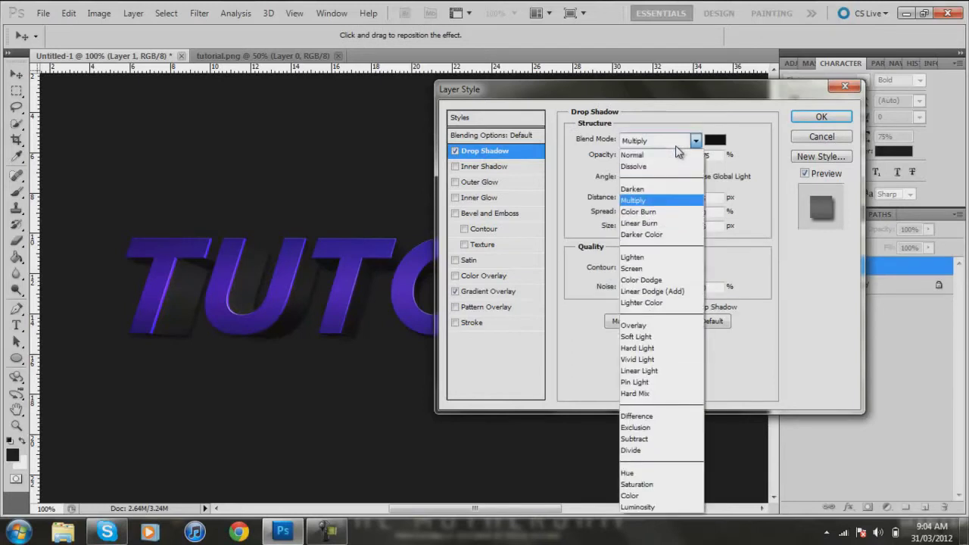
click(676, 155)
key(Tab)
text(90100)
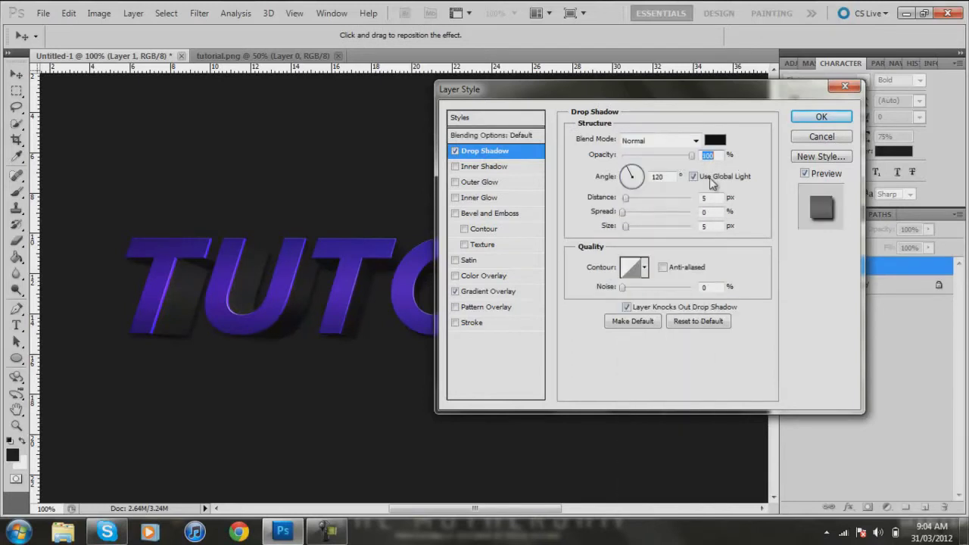
drag(625, 197, 610, 199)
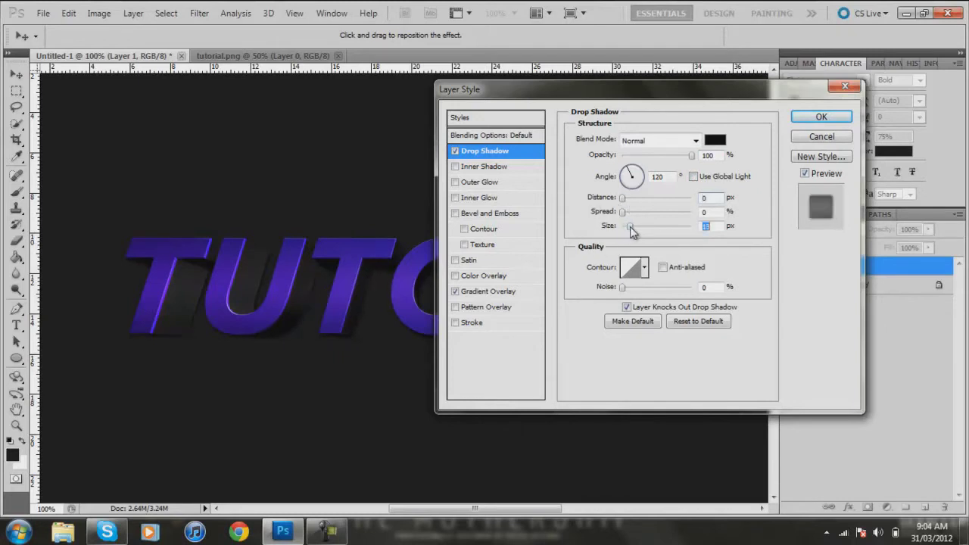
key(shift+Up)
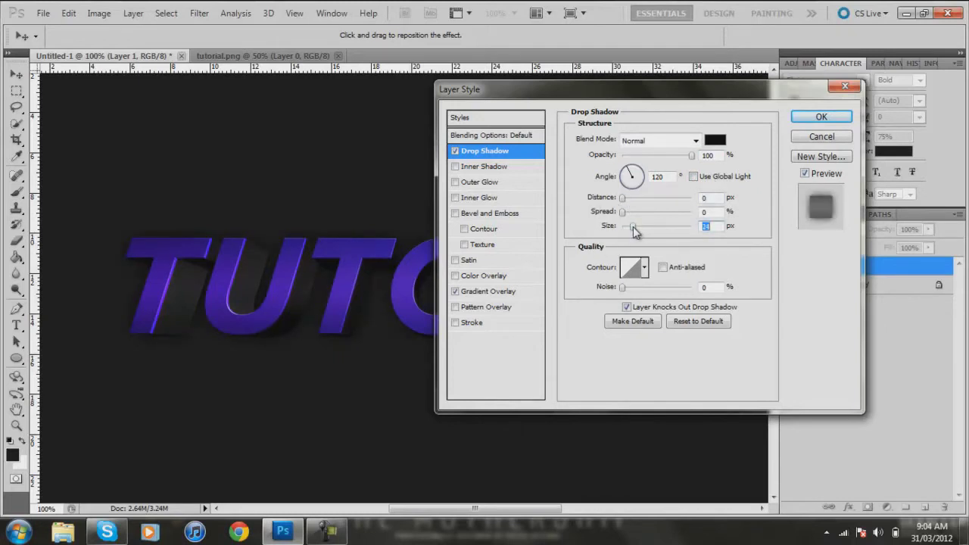
text(30)
click(627, 214)
text(15)
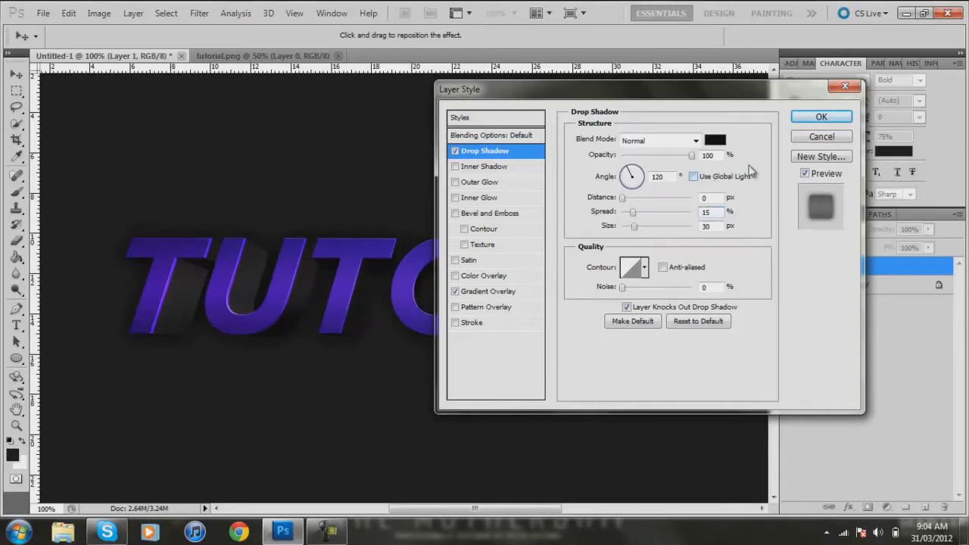
click(810, 118)
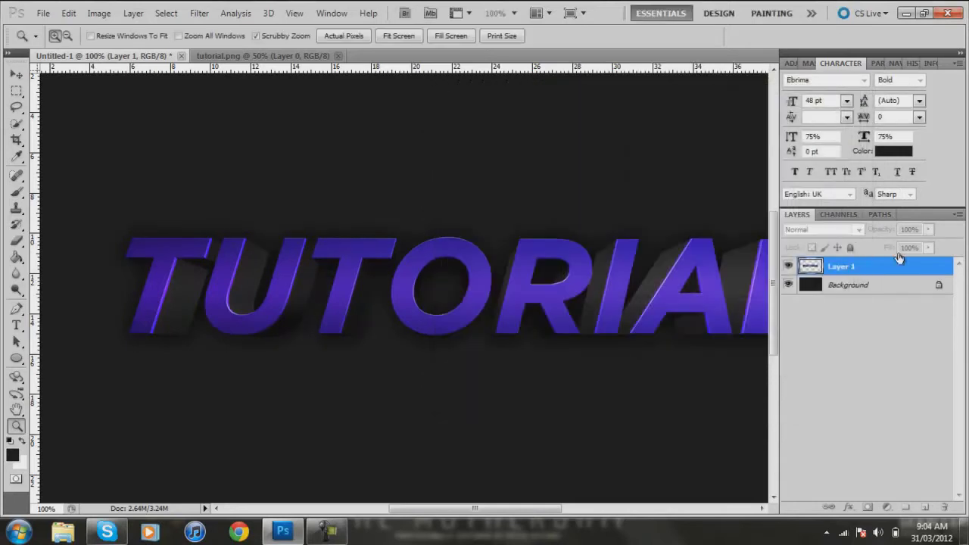
Step: Add an empty Layer 2 above the text and make white the foreground colour
click(946, 268)
click(948, 269)
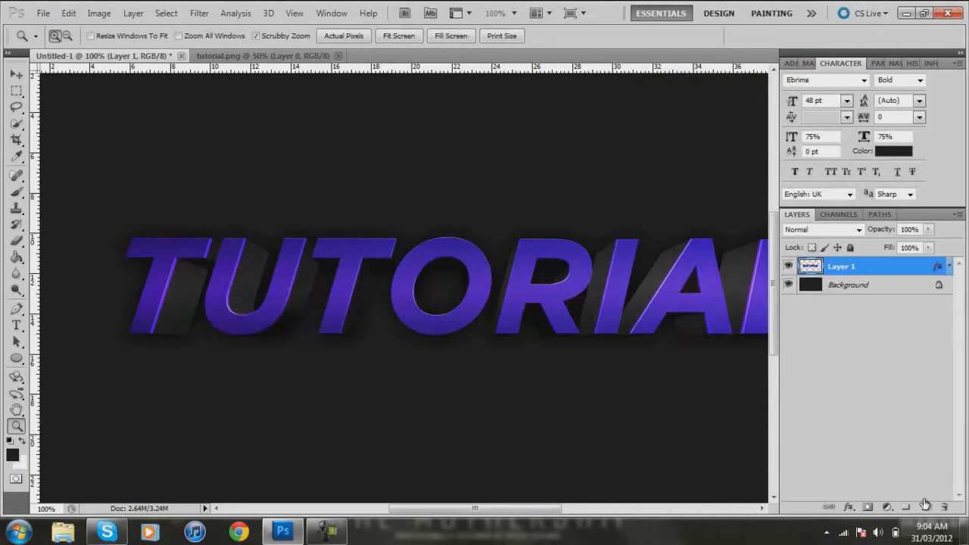
click(925, 506)
click(23, 443)
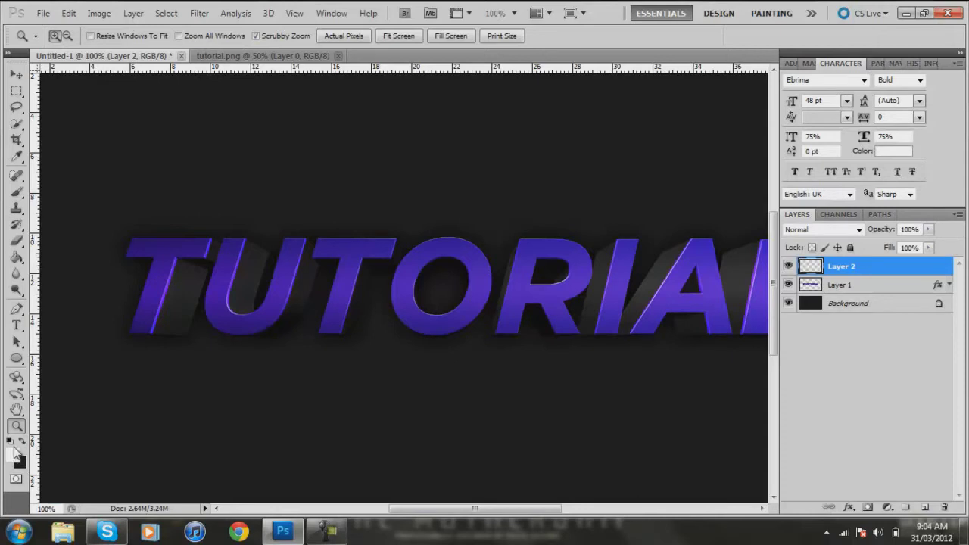
click(11, 442)
click(24, 442)
Step: Set up a soft 0% hardness Brush at 100 px and 50% flow, undoing test strokes
click(21, 194)
click(46, 193)
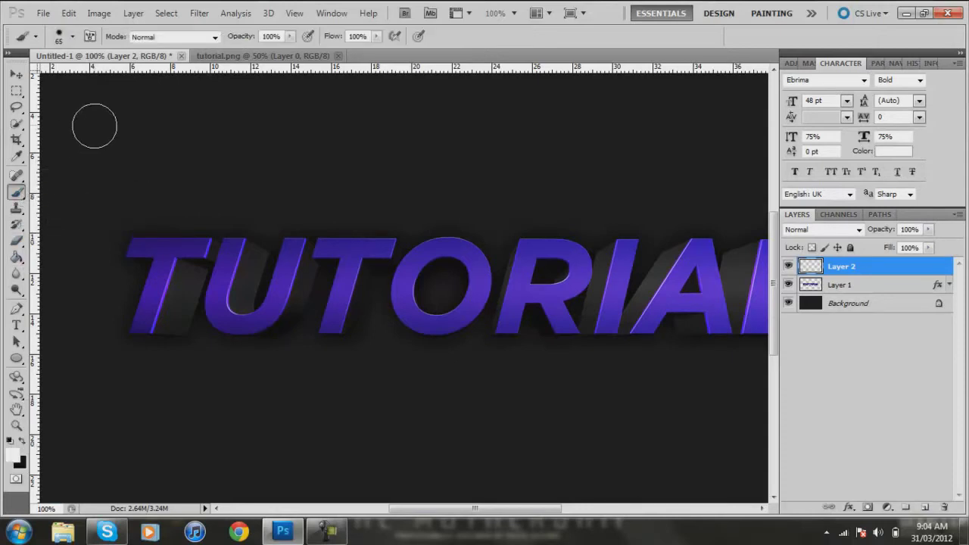
click(73, 38)
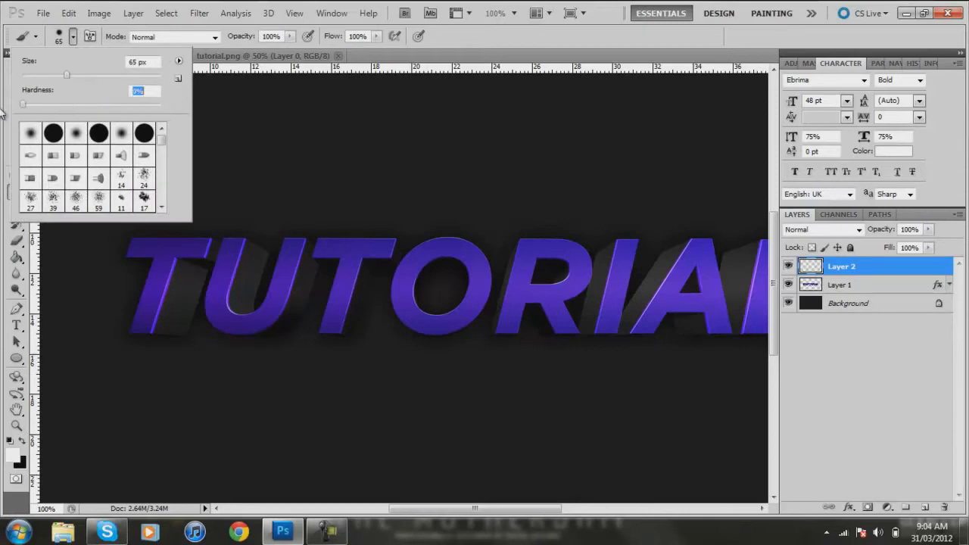
key(Return)
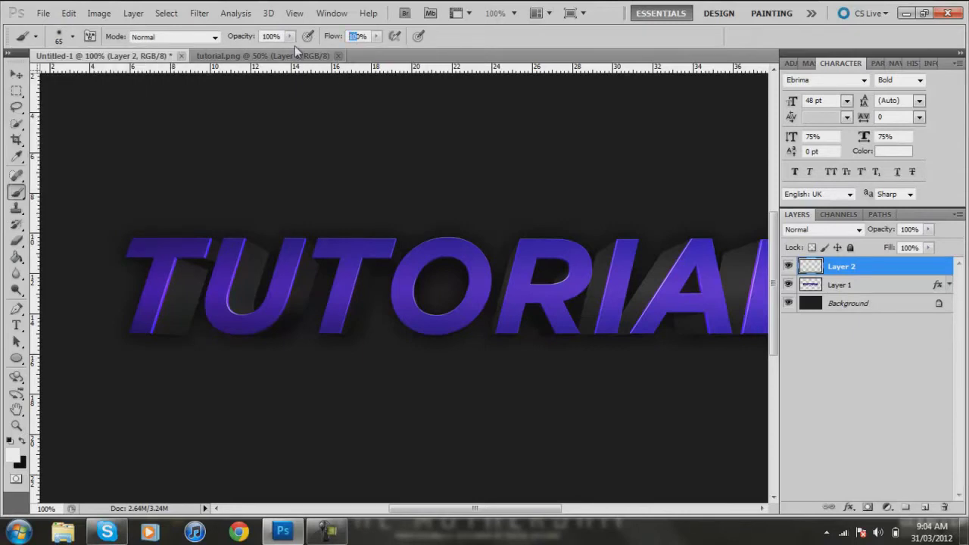
key(shift+5)
drag(223, 232, 125, 218)
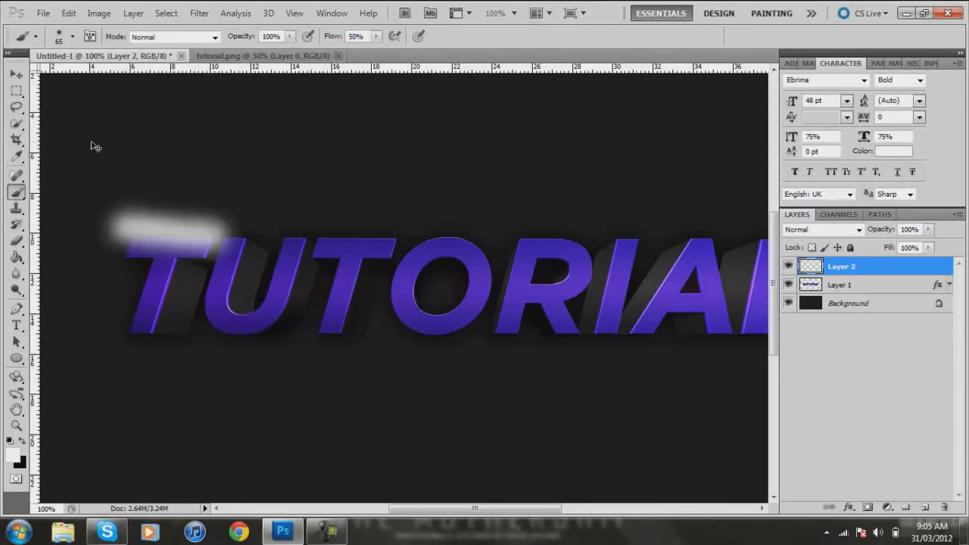
key(ctrl+z)
click(74, 38)
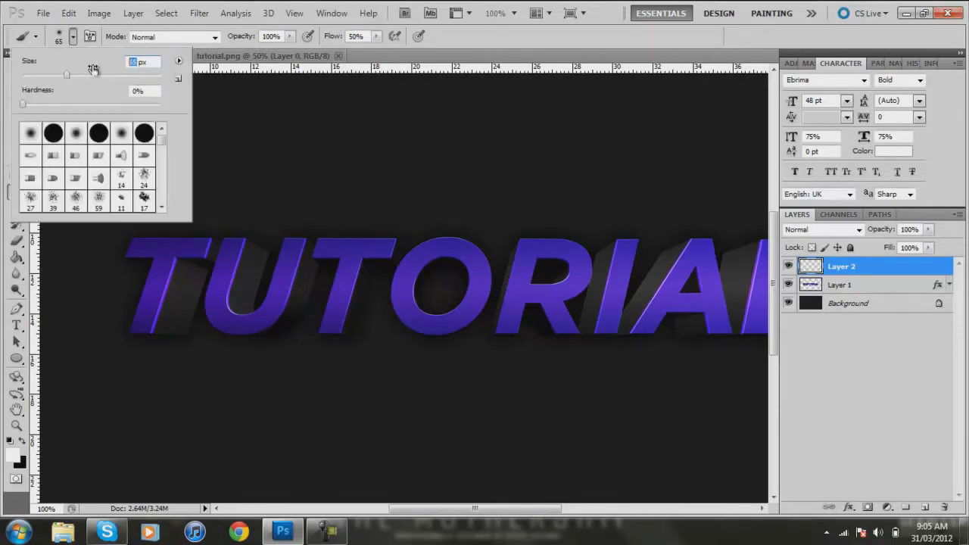
text(100)
key(Return)
drag(439, 201, 250, 231)
key(ctrl+z)
Step: Fit the whole image on screen, then zoom back in on the text
drag(500, 509, 494, 509)
click(16, 426)
right_click(93, 123)
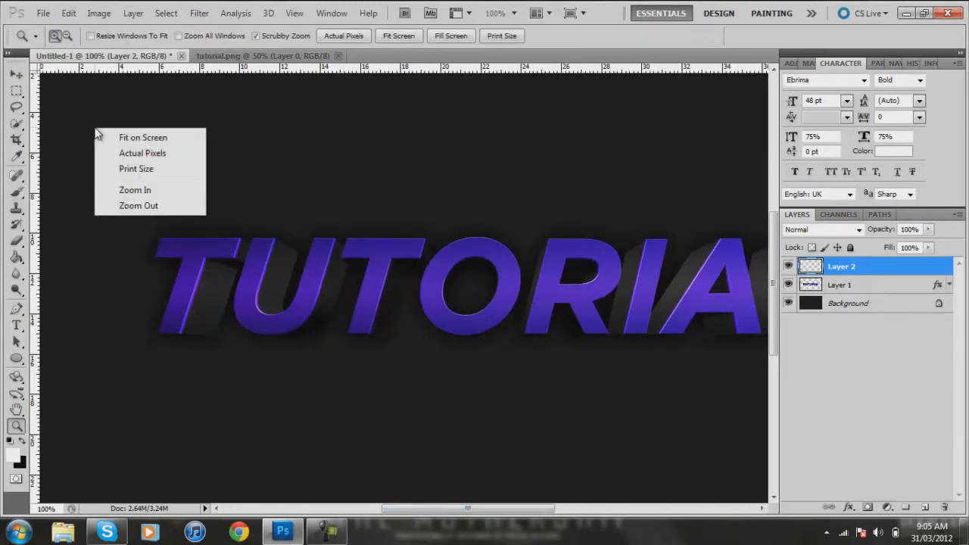
click(140, 137)
click(325, 236)
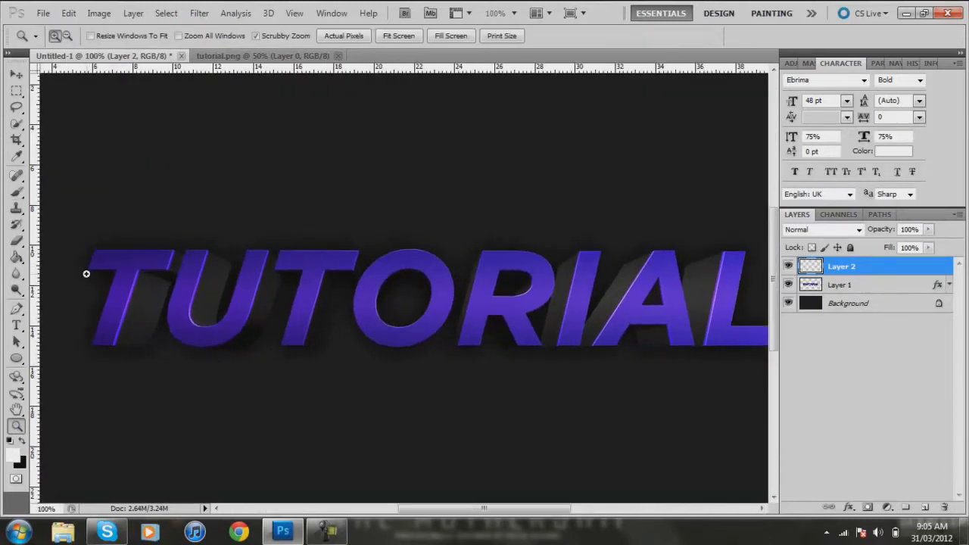
Step: Brush soft black along the top and bottom of the TUTORIAL letters on Layer 2
click(15, 191)
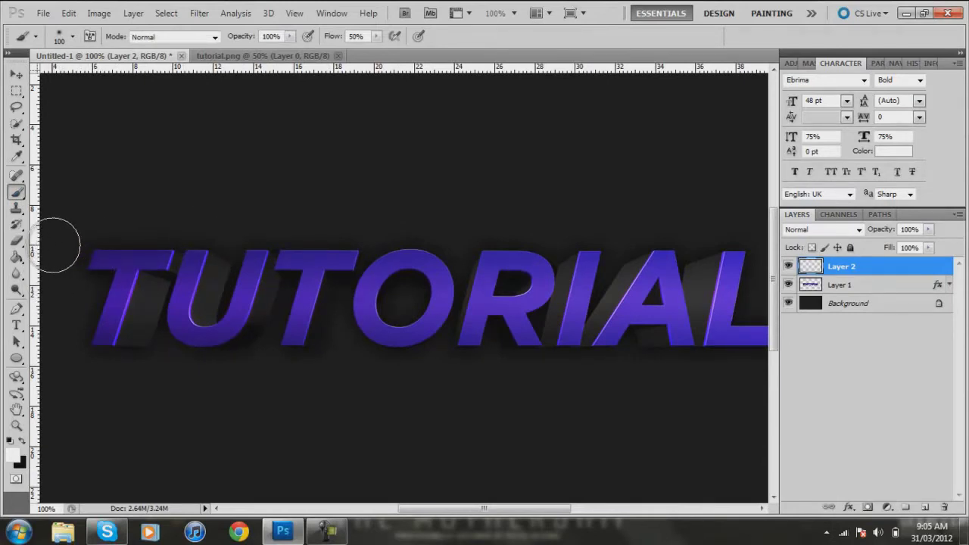
click(23, 441)
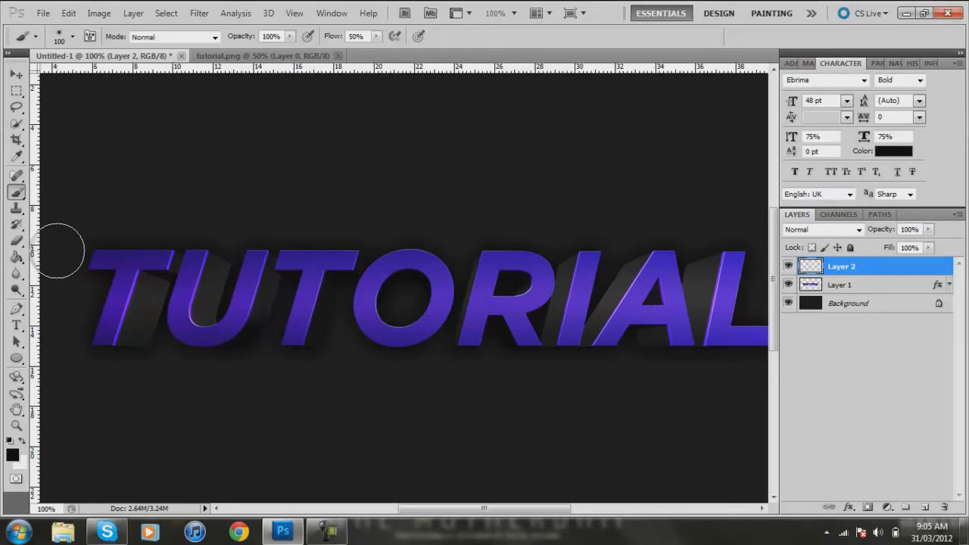
mouse_move(58, 251)
mouse_down()
mouse_move(162, 234)
mouse_move(261, 252)
mouse_move(404, 250)
mouse_move(551, 231)
mouse_move(792, 251)
mouse_up()
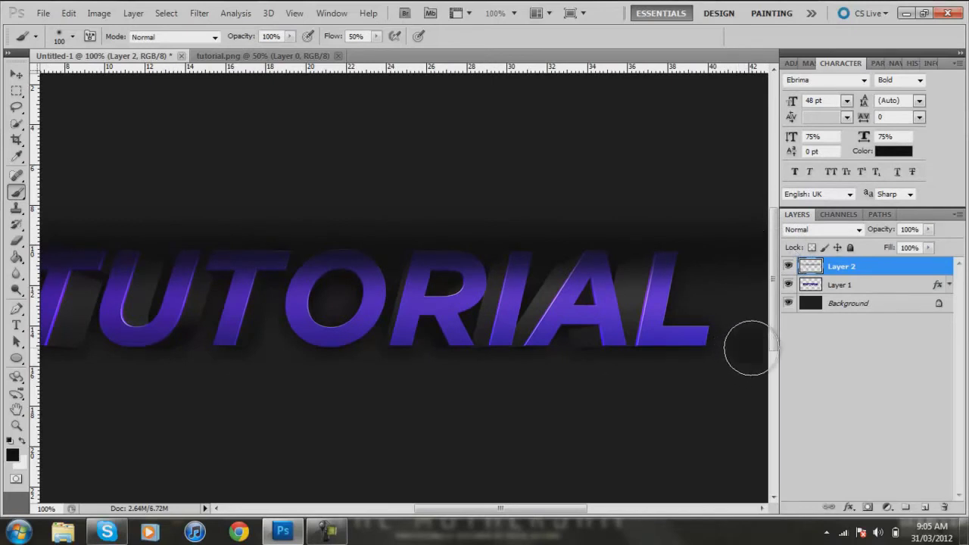
mouse_move(749, 348)
mouse_down()
mouse_move(666, 353)
mouse_move(352, 299)
mouse_move(43, 299)
mouse_move(22, 286)
mouse_move(23, 297)
mouse_up()
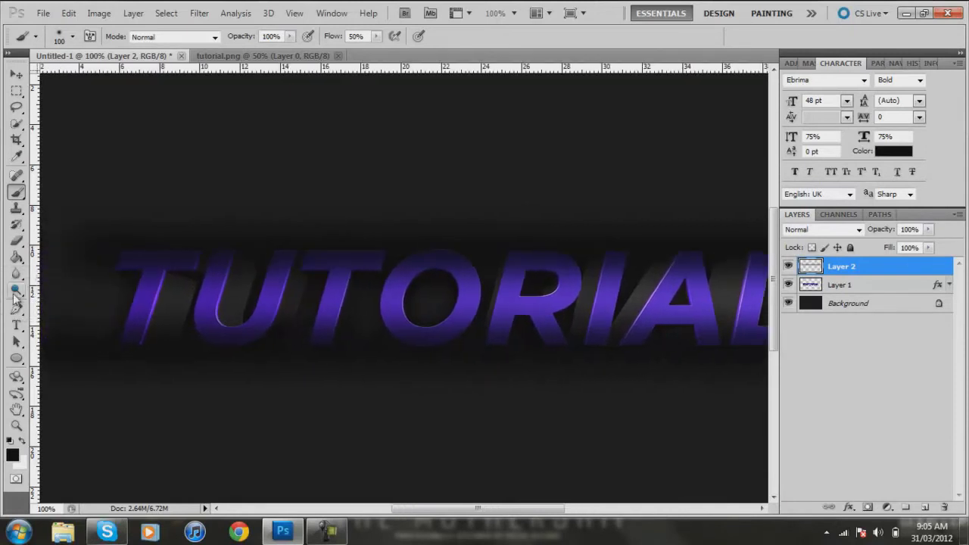
Step: Paint a soft white horizontal streak across the text on a new Layer 3
click(926, 506)
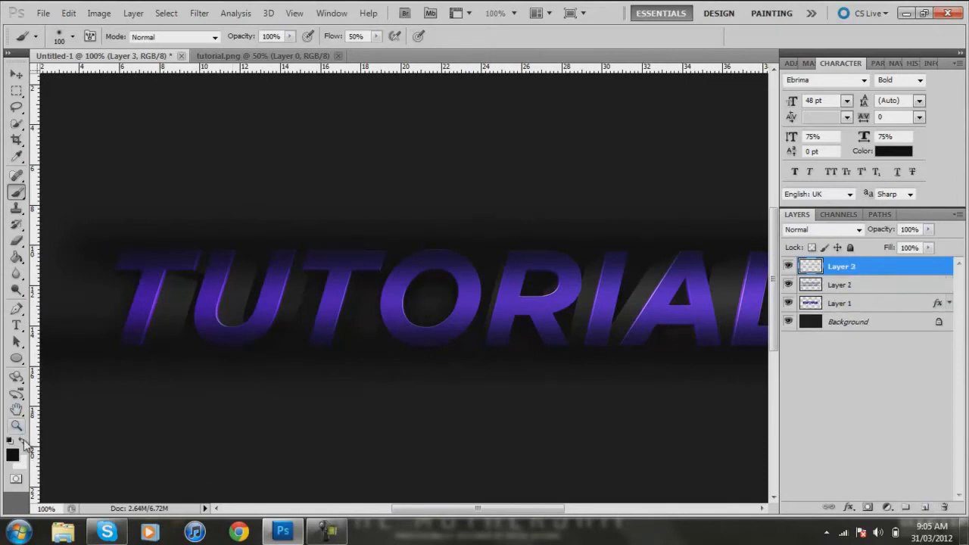
click(23, 442)
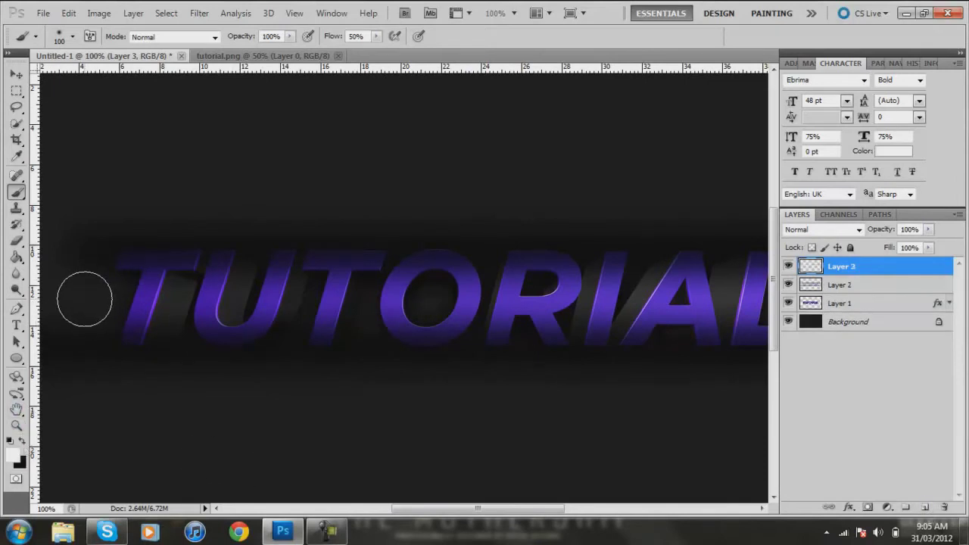
mouse_move(84, 299)
mouse_down()
mouse_move(241, 297)
mouse_move(349, 313)
mouse_move(443, 299)
mouse_move(787, 318)
mouse_up()
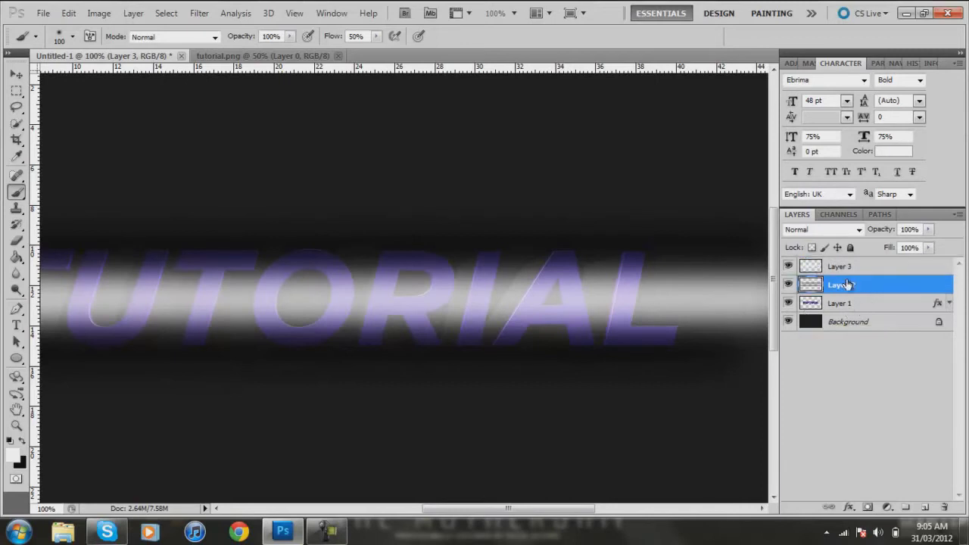
click(851, 286)
Step: Set both Layer 2 and Layer 3 to Soft Light blending
click(788, 284)
click(789, 285)
click(828, 230)
click(828, 203)
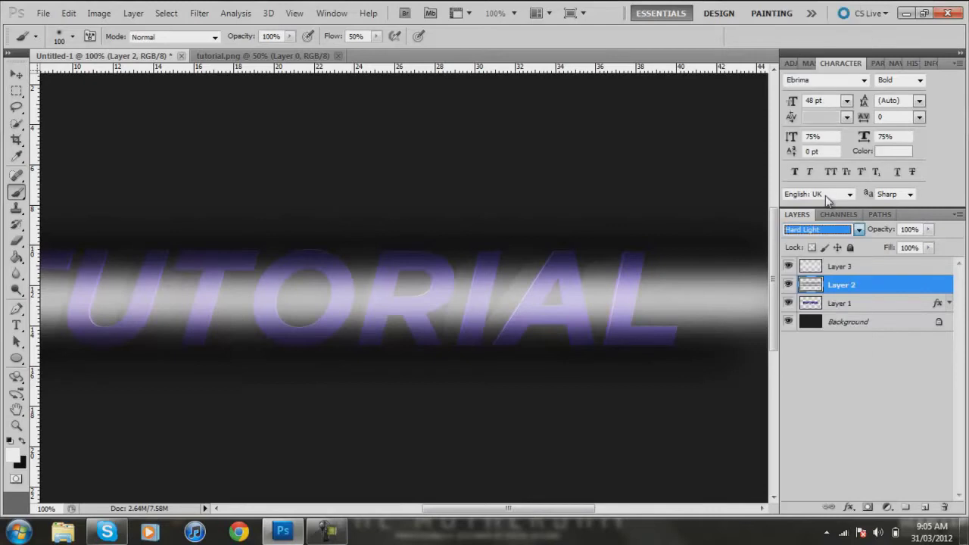
click(837, 214)
click(796, 214)
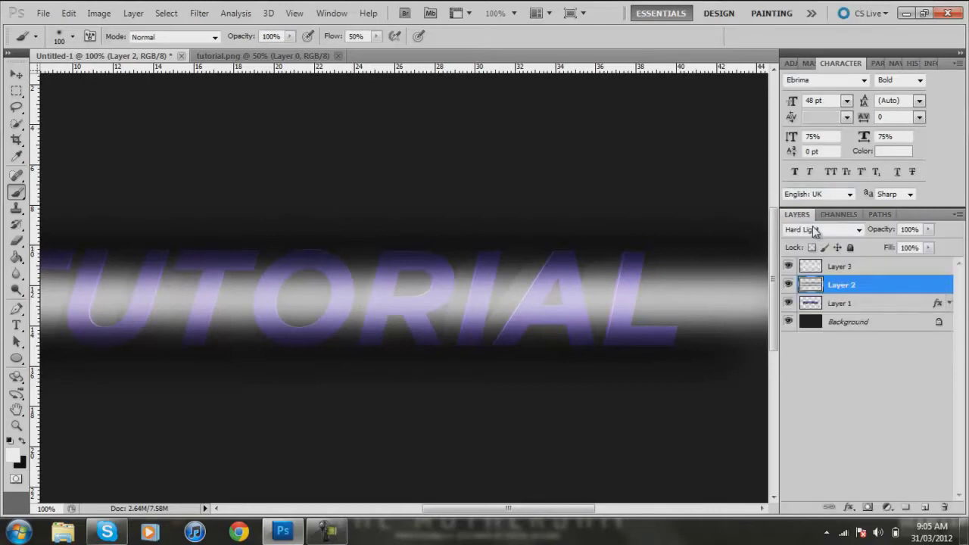
click(818, 229)
click(805, 189)
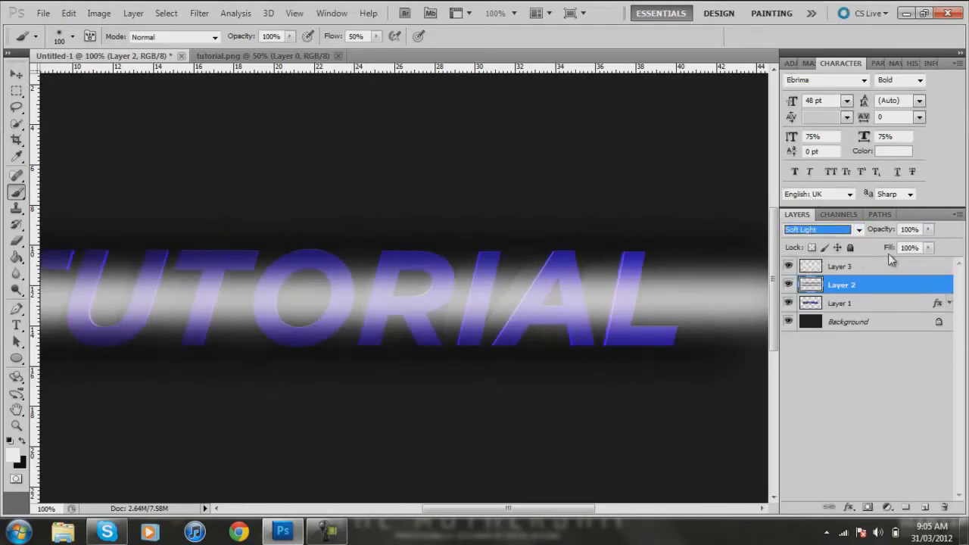
click(881, 267)
click(821, 229)
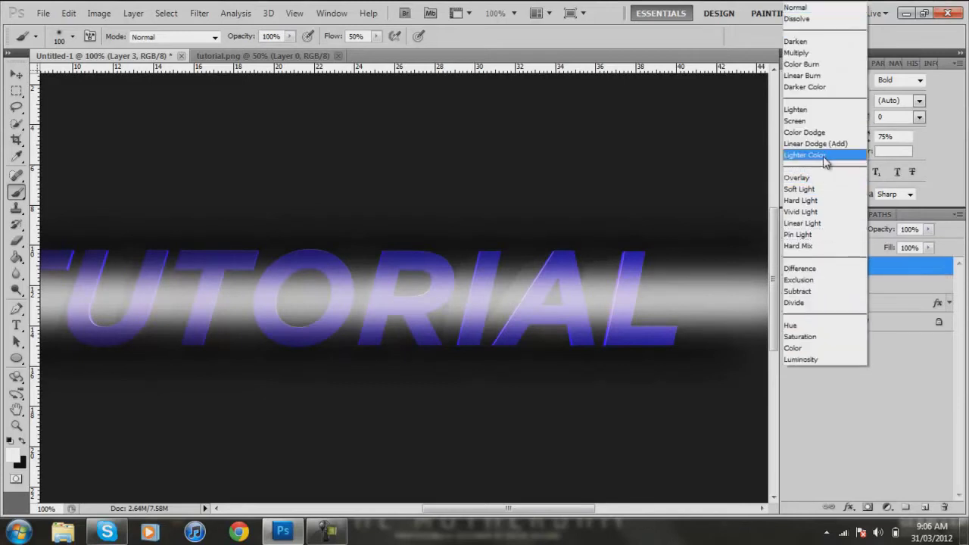
click(819, 190)
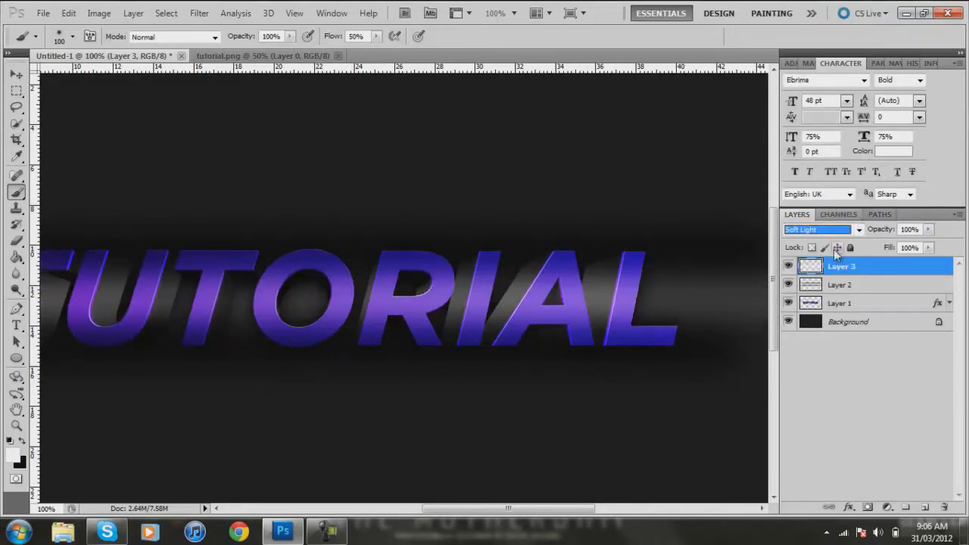
Step: Lower Layer 2's opacity and set Layer 3 to 25% opacity, then fit the canvas
click(894, 290)
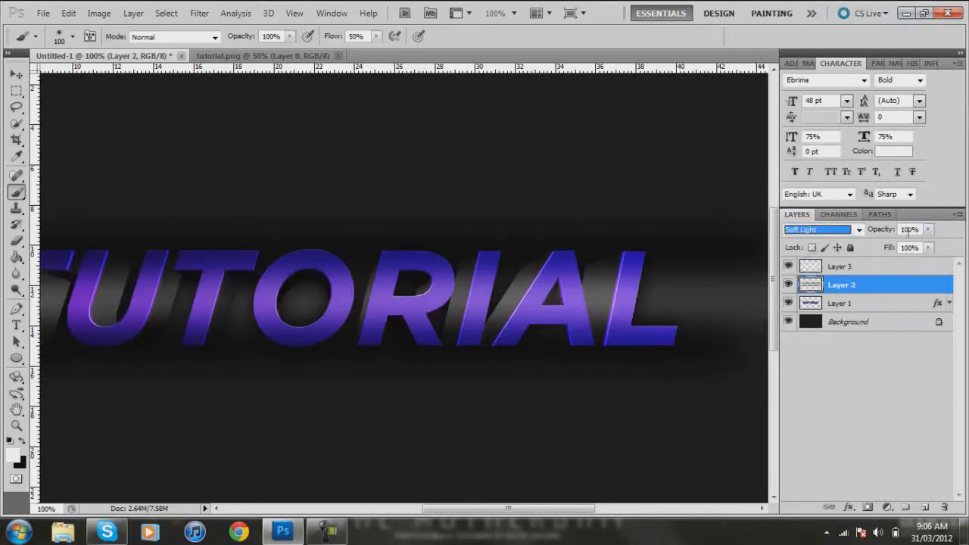
click(928, 230)
drag(907, 247, 883, 244)
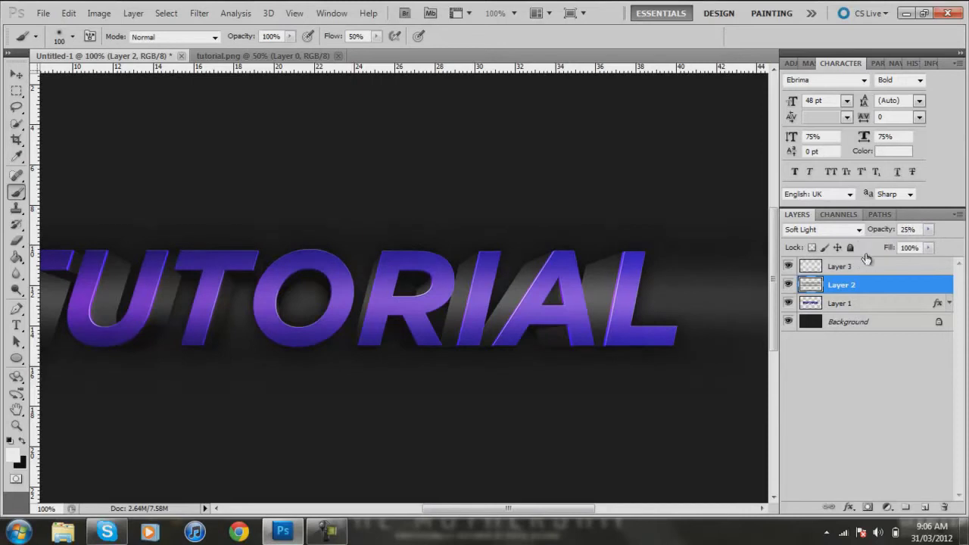
click(866, 262)
key(Return)
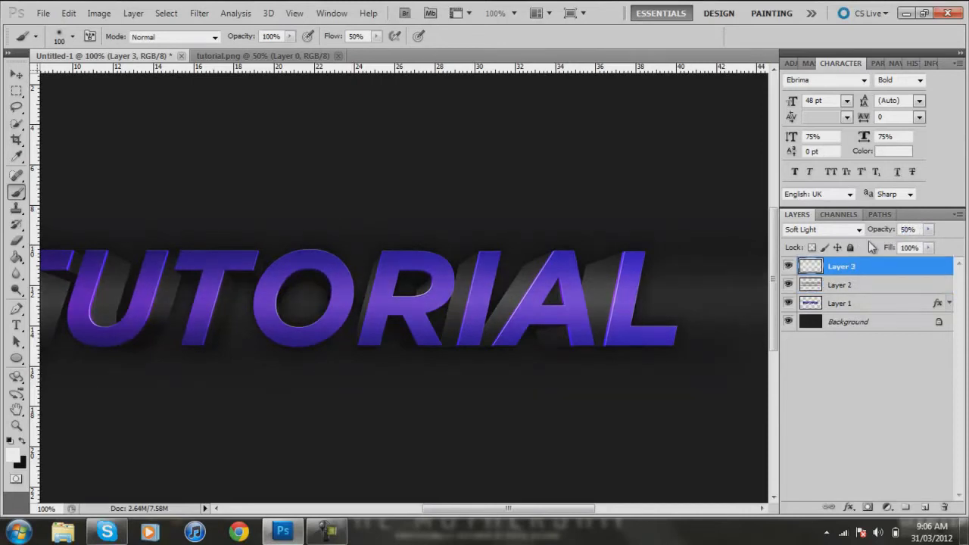
text(25)
key(Return)
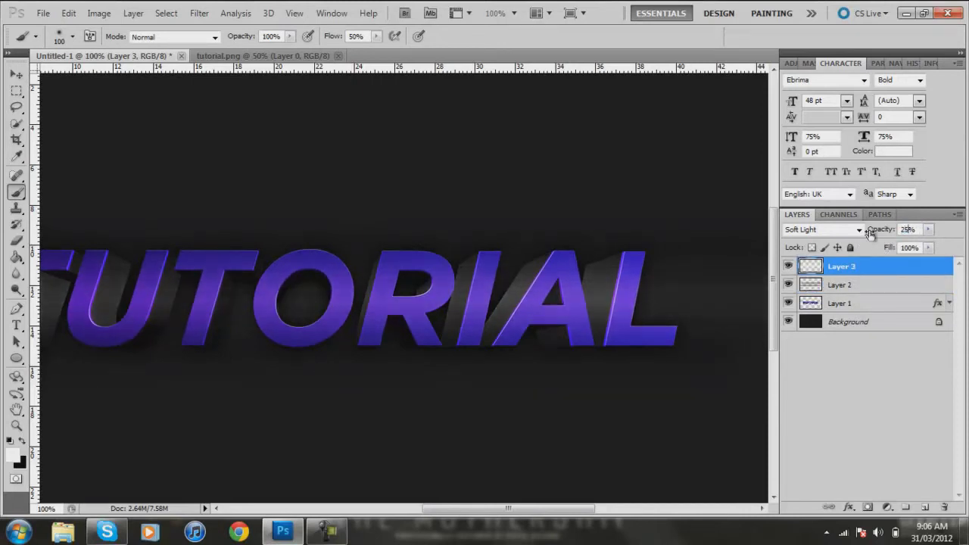
click(16, 426)
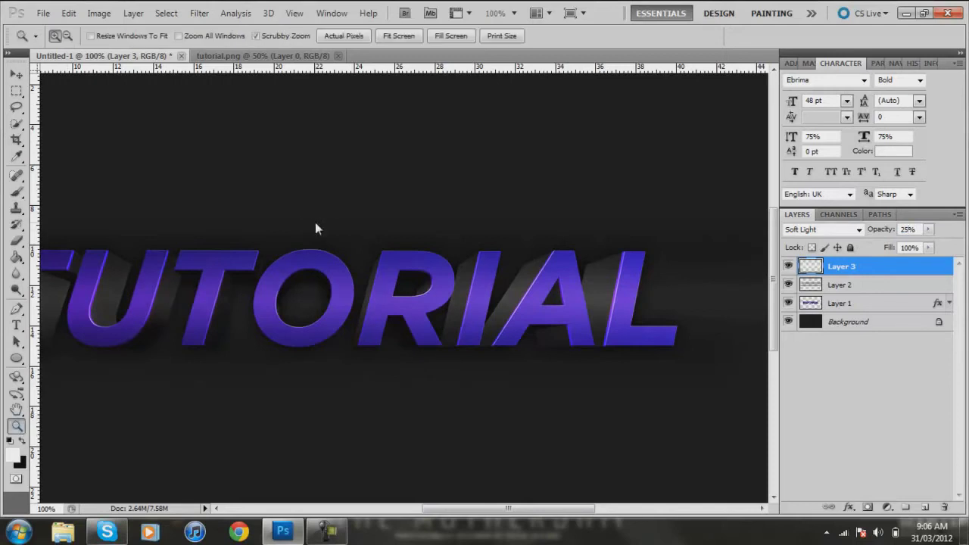
right_click(315, 222)
click(337, 232)
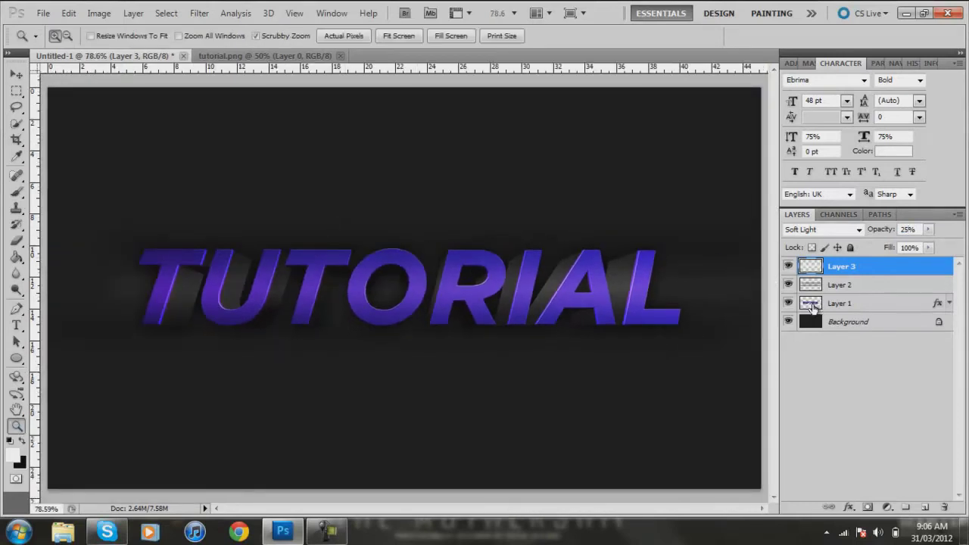
Step: Clip Layer 2 and Layer 3 to the TUTORIAL text layer
key(alt)
alt+click(884, 294)
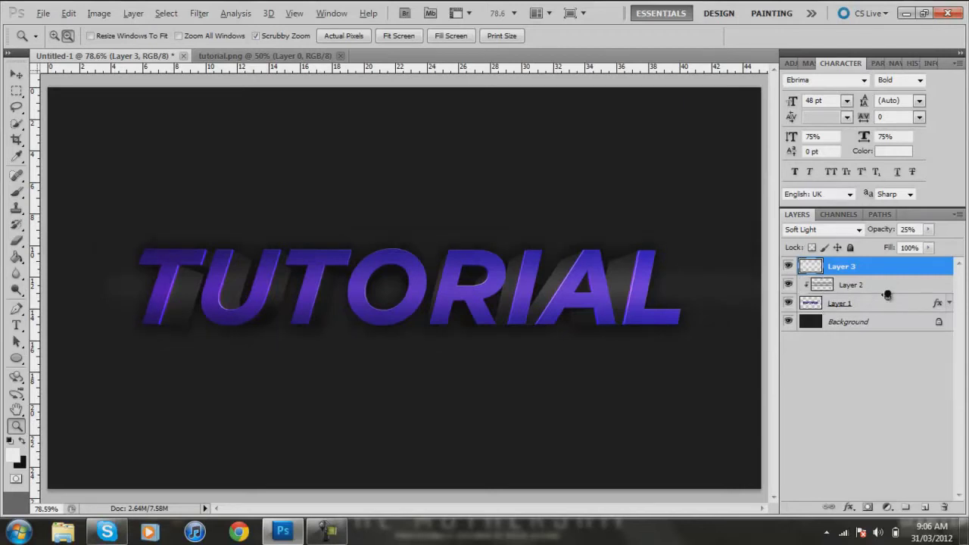
alt+click(882, 293)
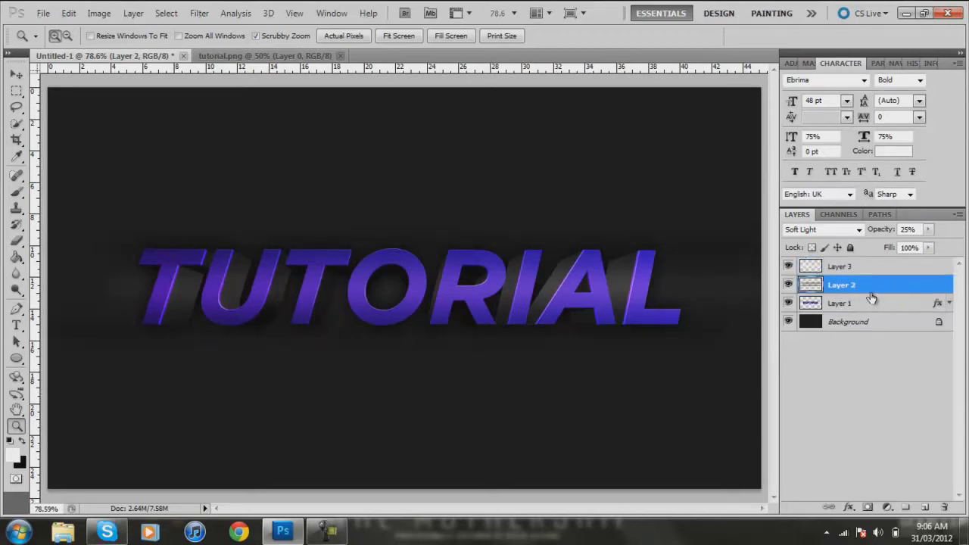
key(alt)
alt+click(894, 294)
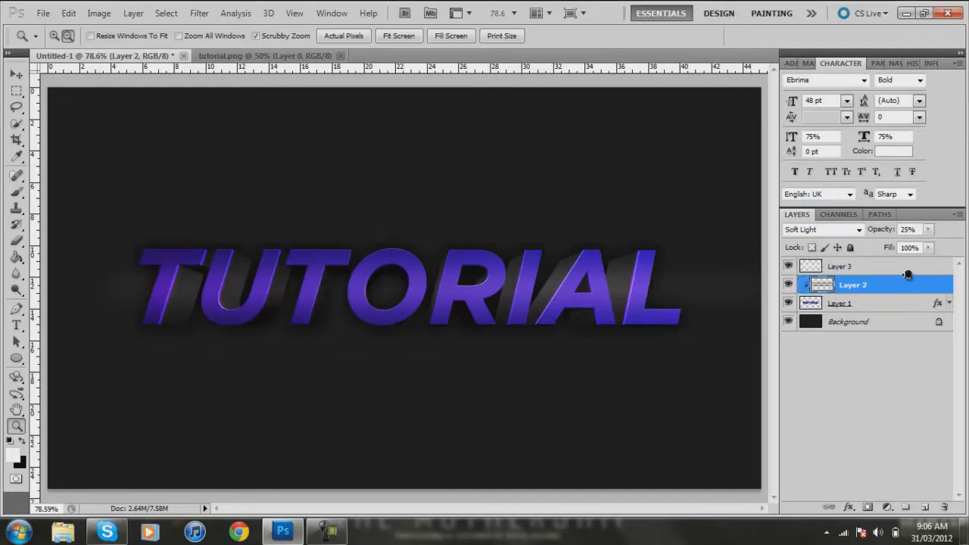
alt+click(908, 274)
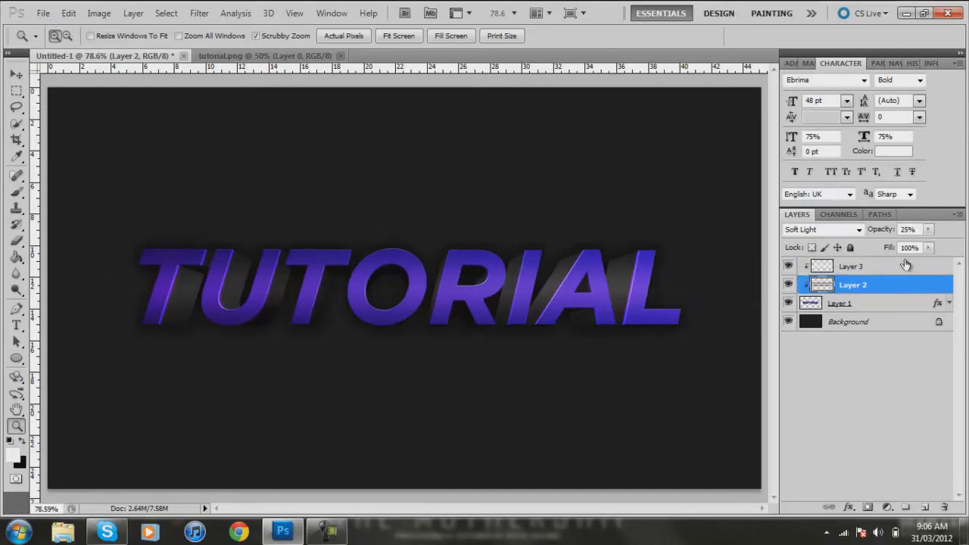
Step: Lower Layer 3's opacity to 15%
click(870, 266)
click(928, 229)
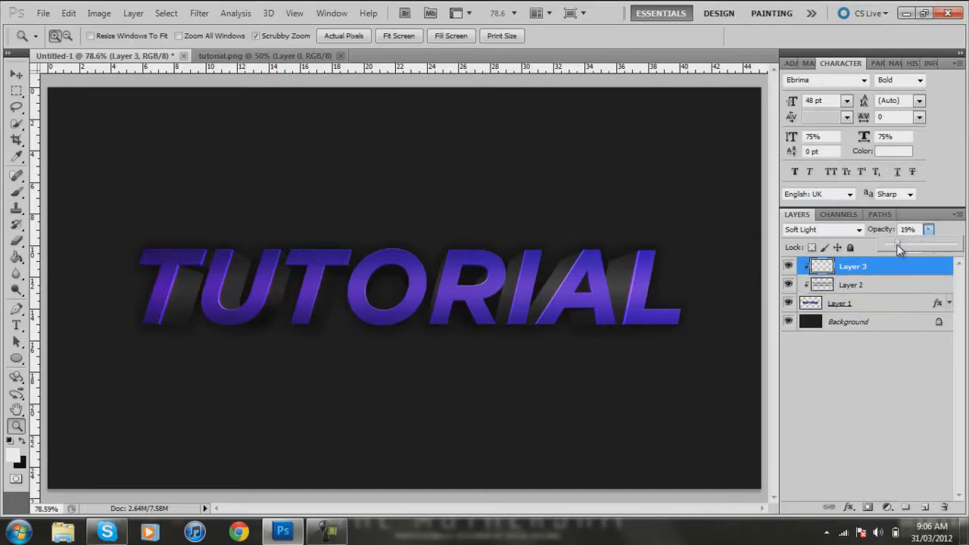
drag(902, 244, 902, 243)
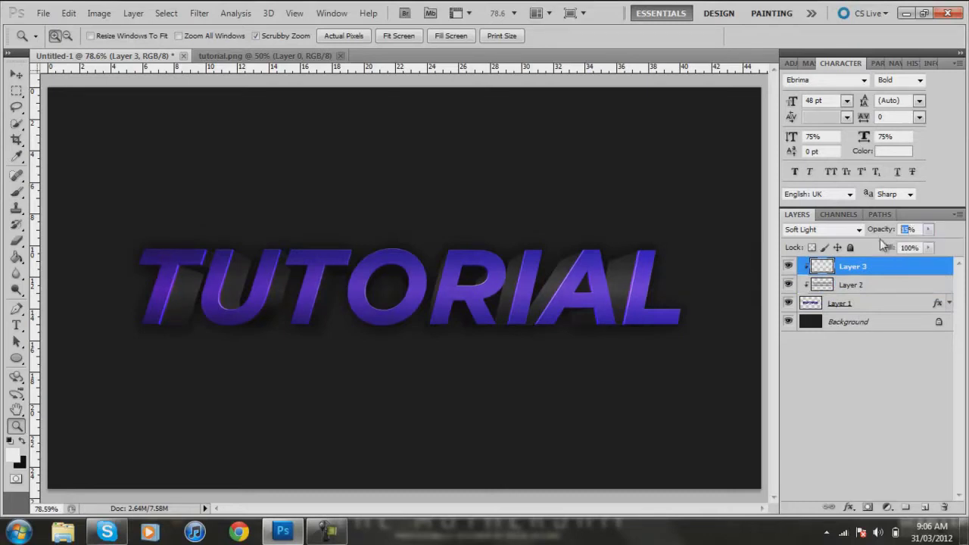
Step: Draw a wide white ellipse across the TUTORIAL text with the Ellipse Tool
click(925, 507)
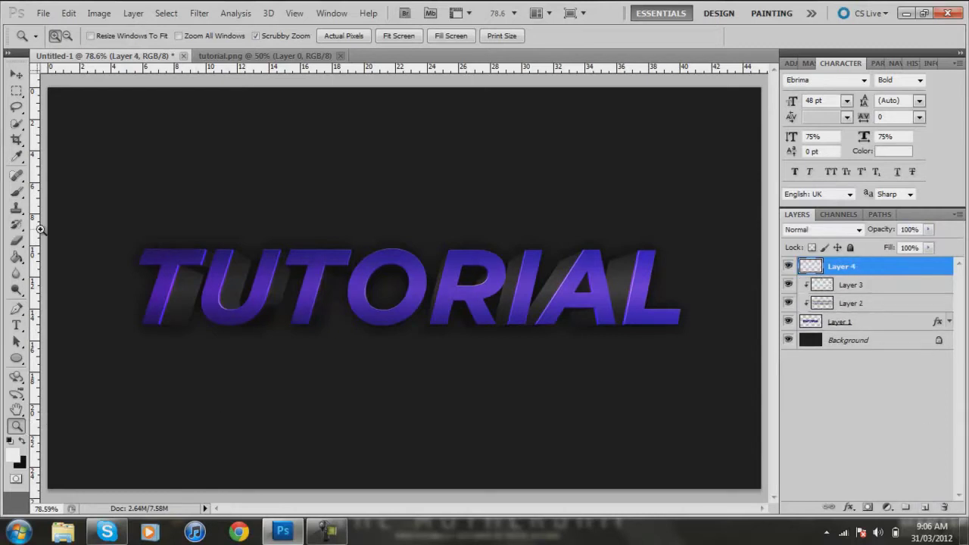
click(17, 358)
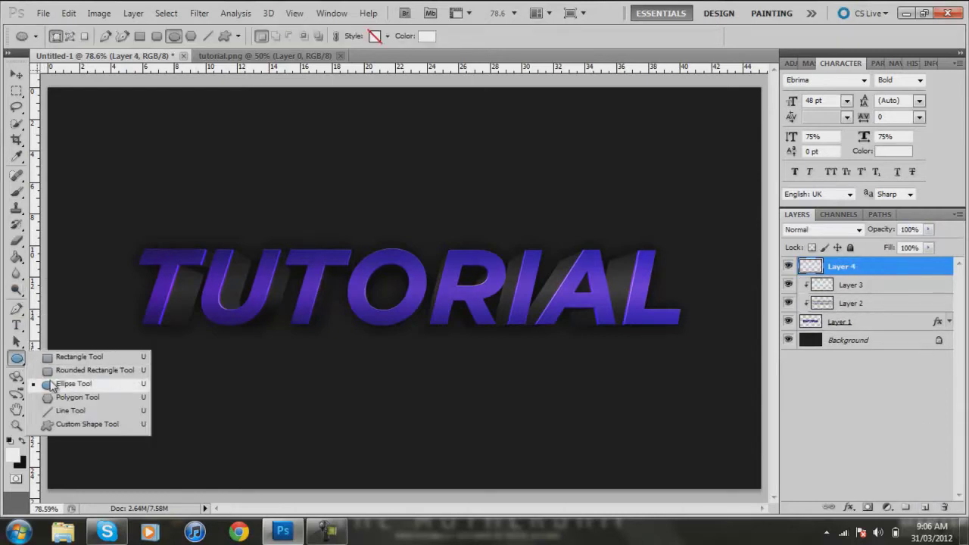
click(51, 386)
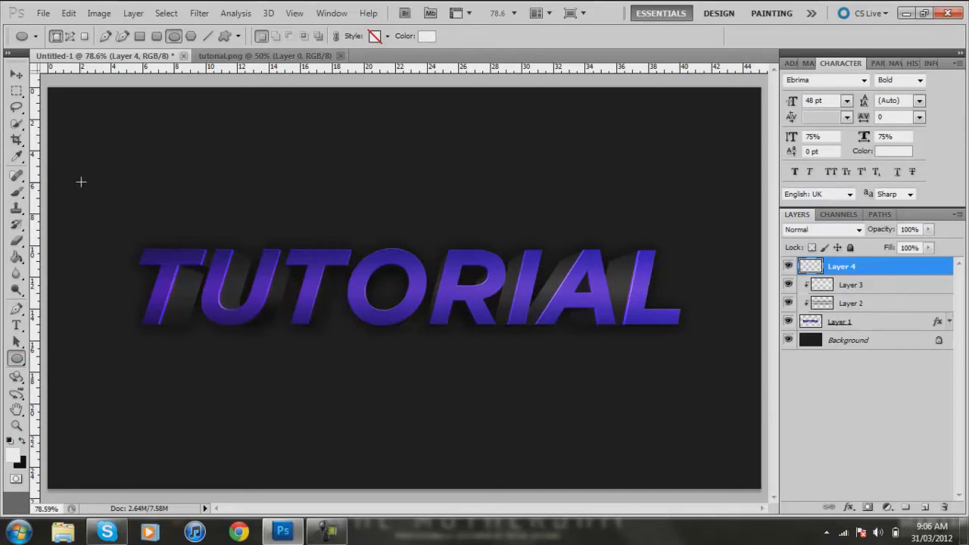
drag(81, 237, 725, 408)
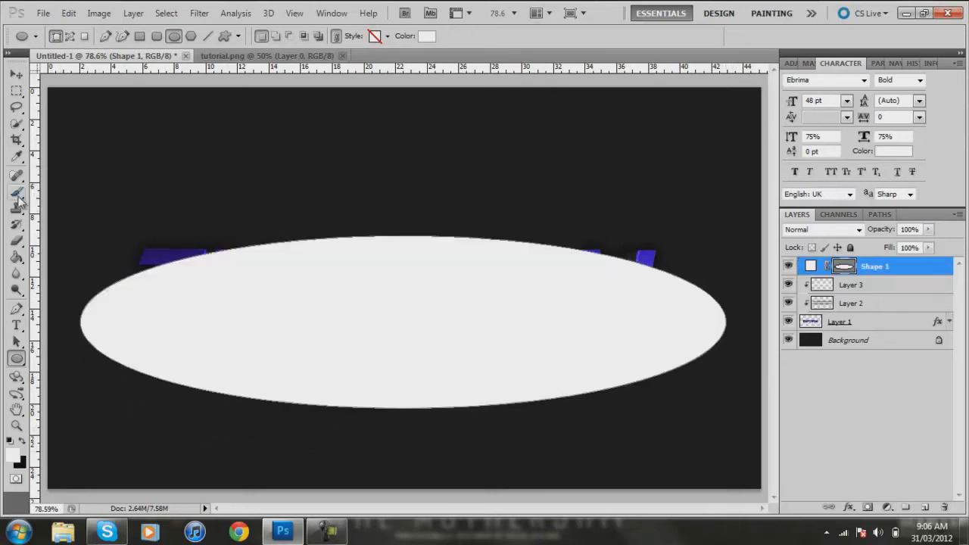
Step: Rasterize the ellipse shape layer into pixels
key(d)
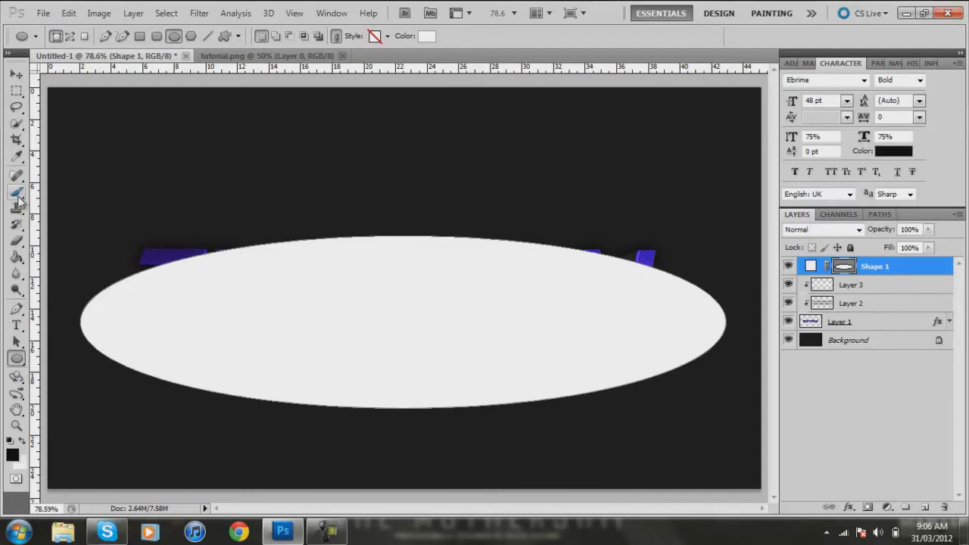
click(18, 193)
click(294, 198)
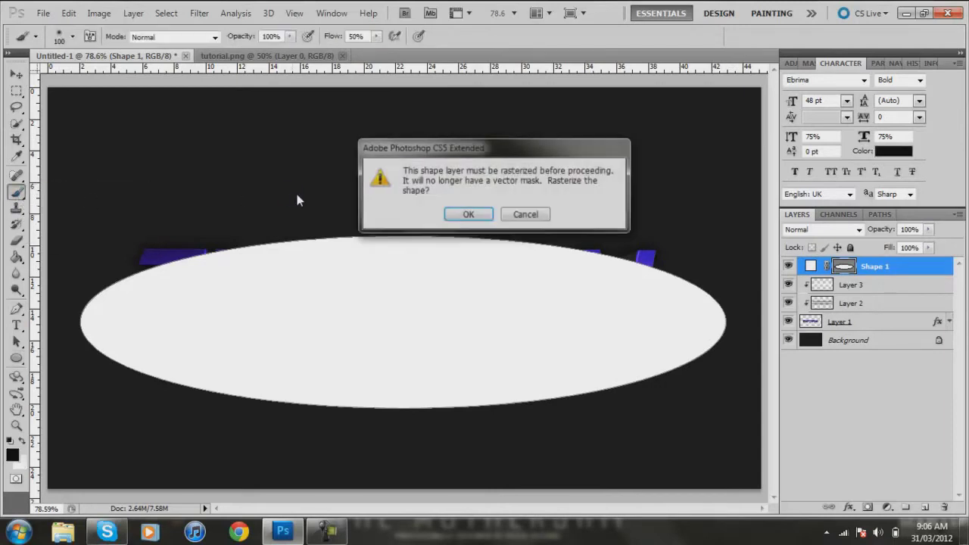
click(468, 215)
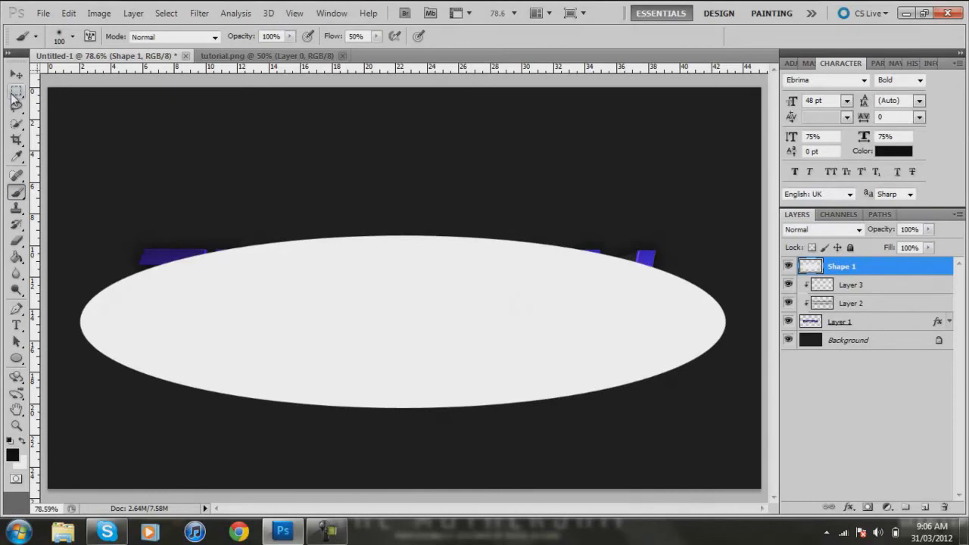
Step: Move the white ellipse down below the top of the text
key(v)
drag(239, 293, 239, 321)
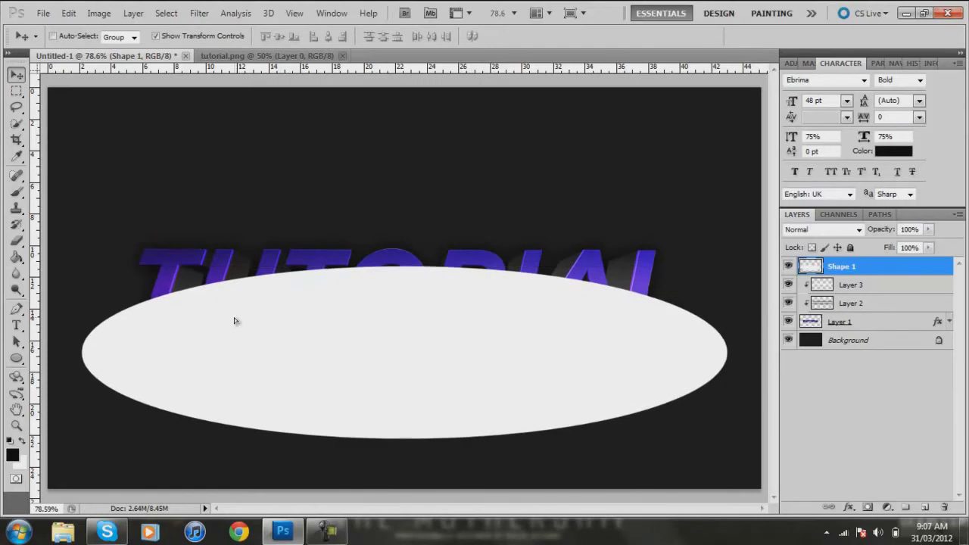
key(shift+Left)
key(shift+Left)
key(ctrl+alt+z)
key(ctrl+alt+z)
key(ctrl+shift+z)
key(ctrl+shift+z)
key(ctrl+alt+z)
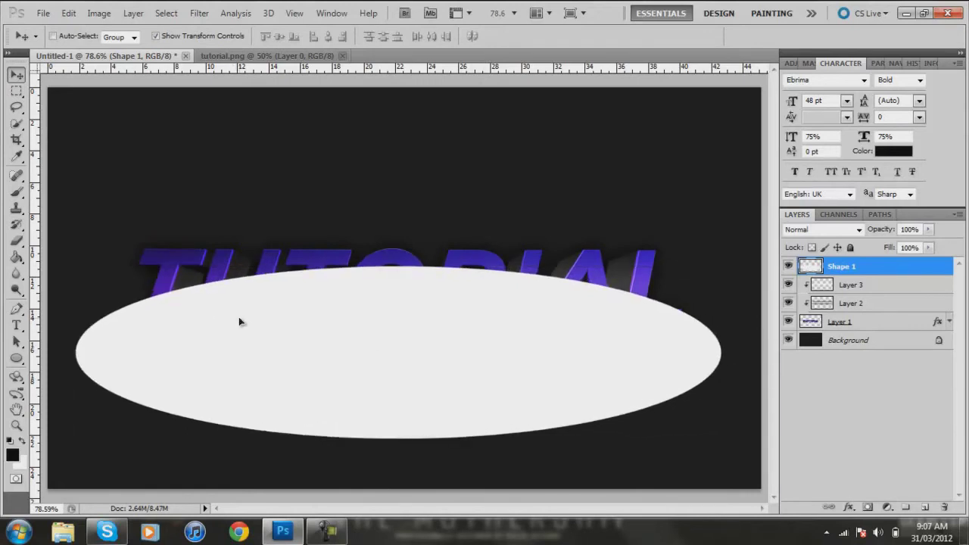
Step: Load the ellipse outline as a selection, hide Shape 1, and add an empty Layer 4
click(16, 91)
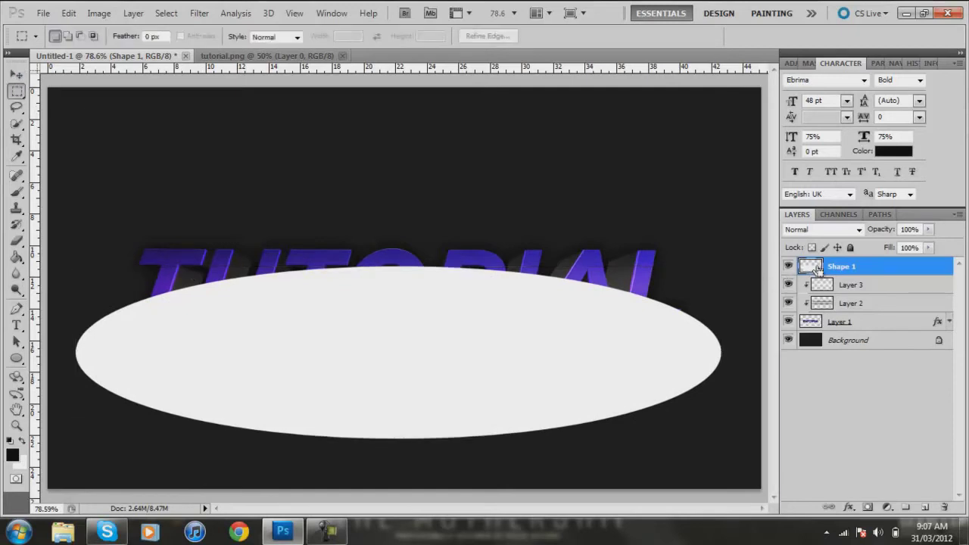
click(788, 265)
click(788, 265)
ctrl+click(815, 268)
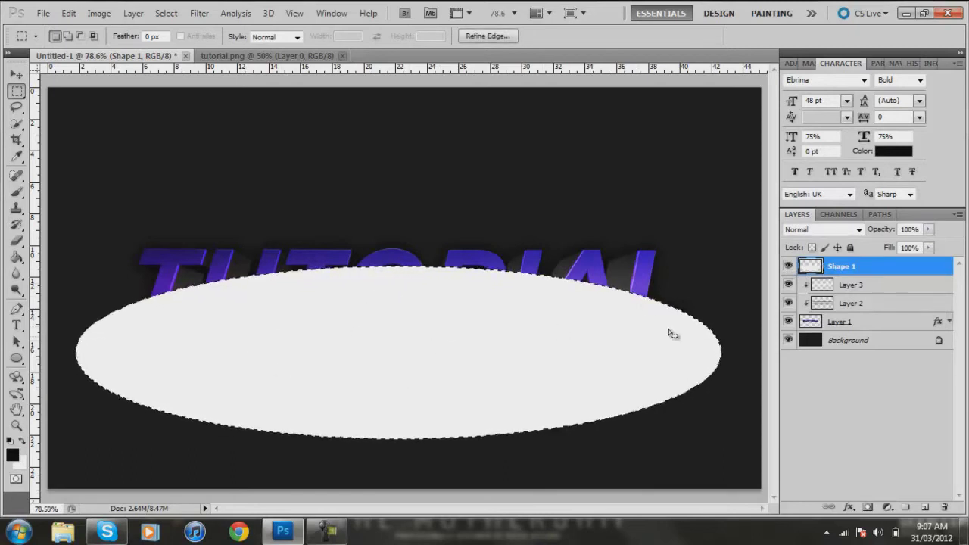
click(788, 268)
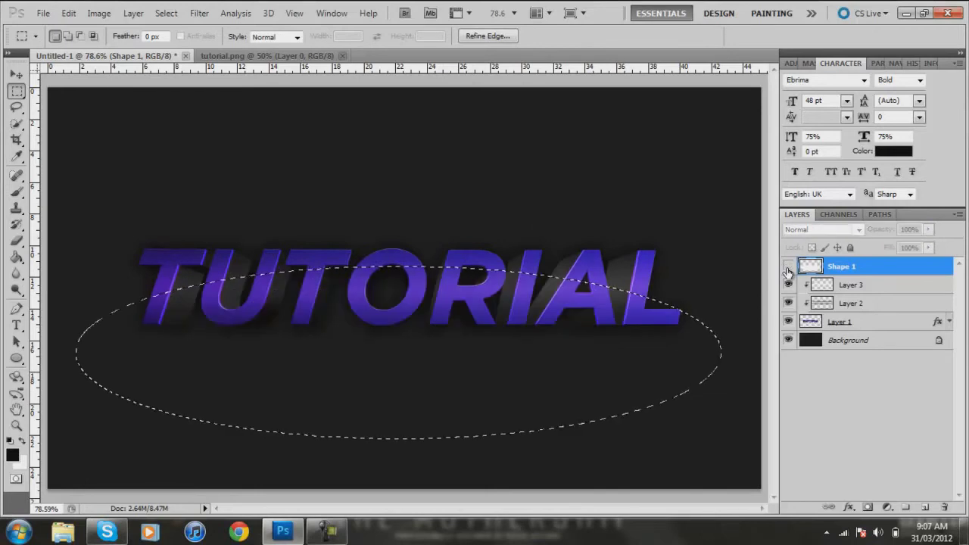
click(923, 497)
click(926, 508)
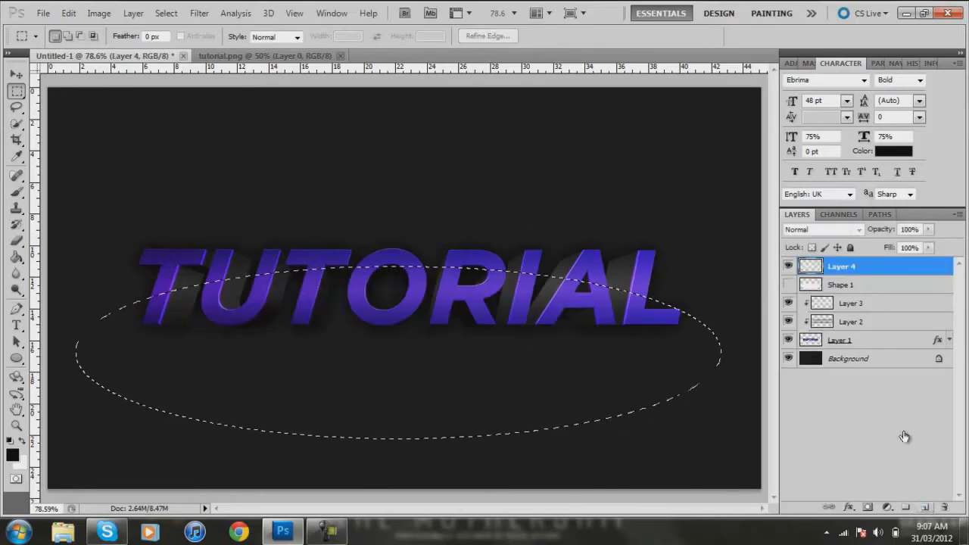
Step: Invert the selection and draw a white gradient down over TUTORIAL on Layer 4, then deselect
click(19, 257)
right_click(18, 256)
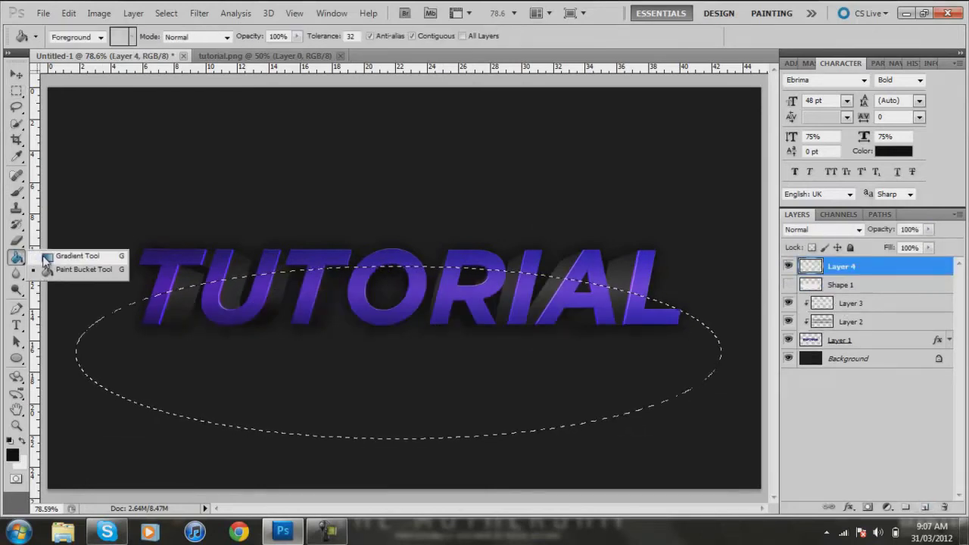
click(68, 251)
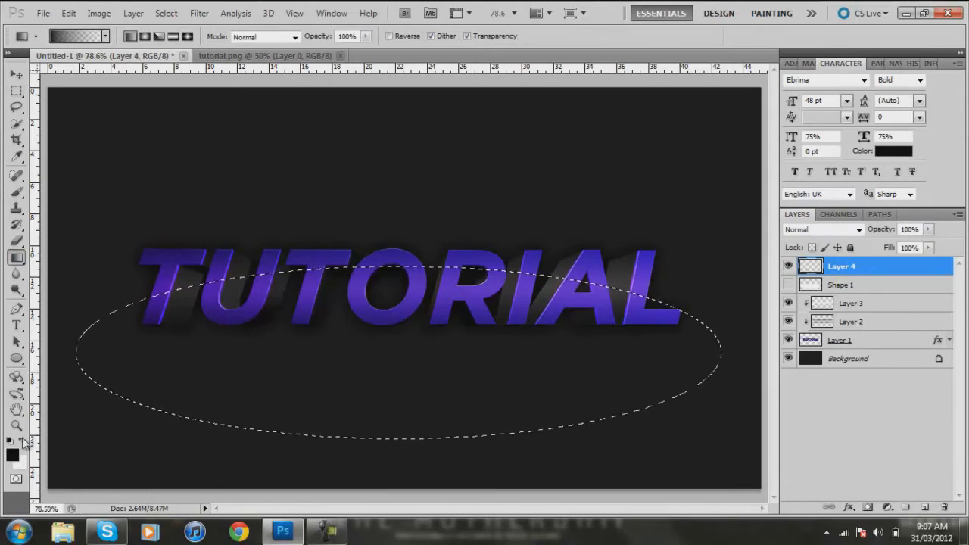
click(23, 442)
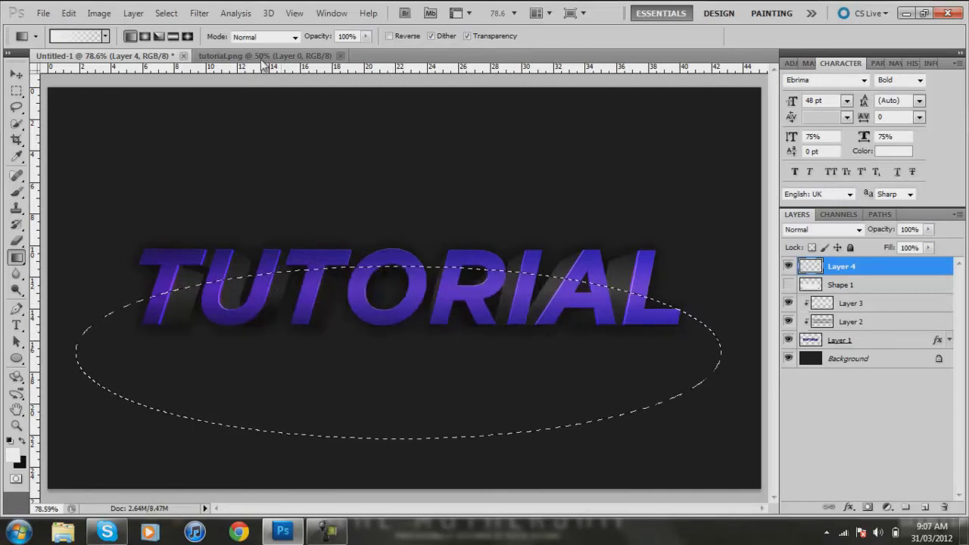
click(166, 14)
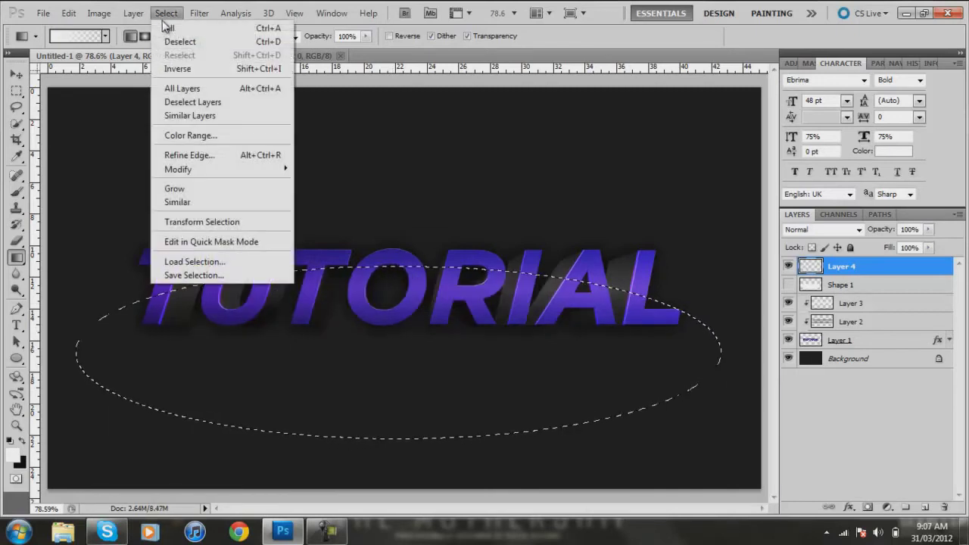
click(189, 70)
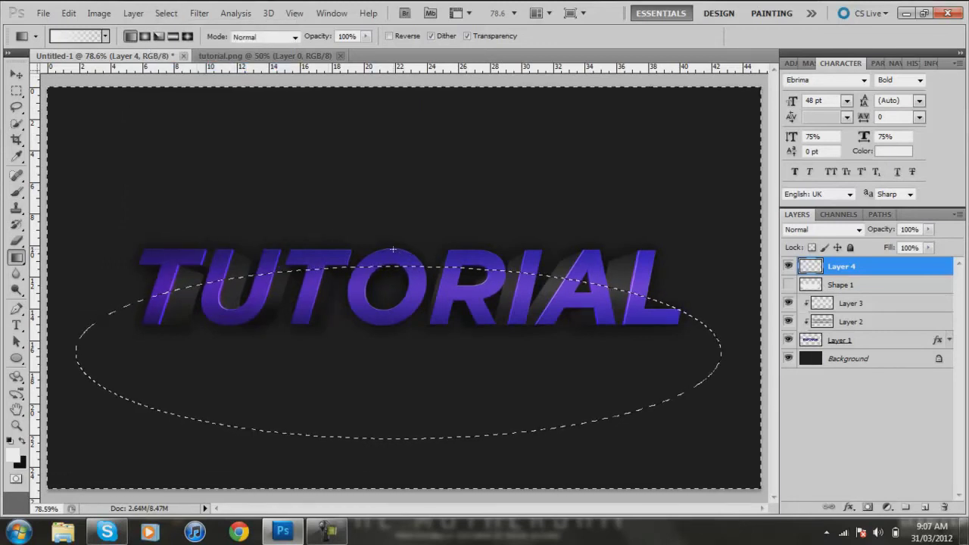
drag(390, 248, 390, 327)
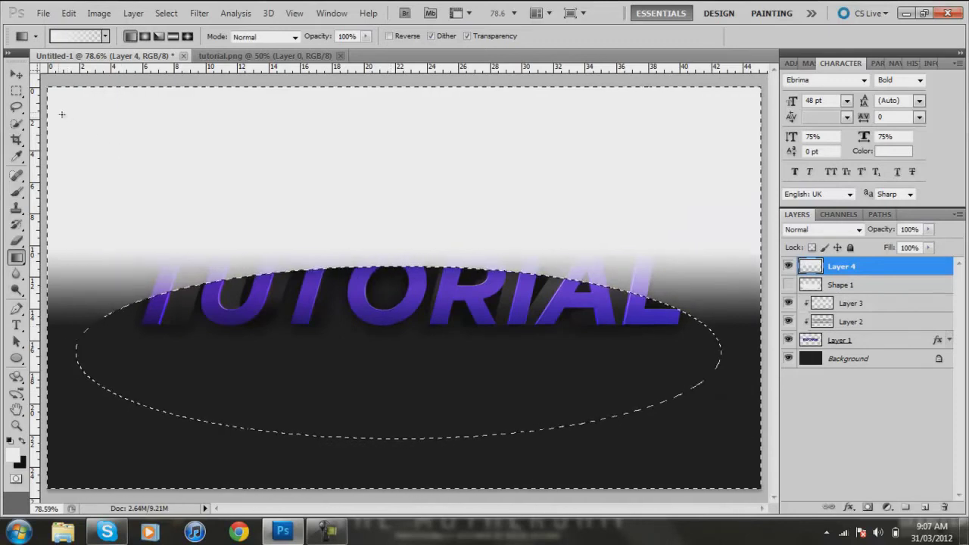
click(16, 90)
click(305, 365)
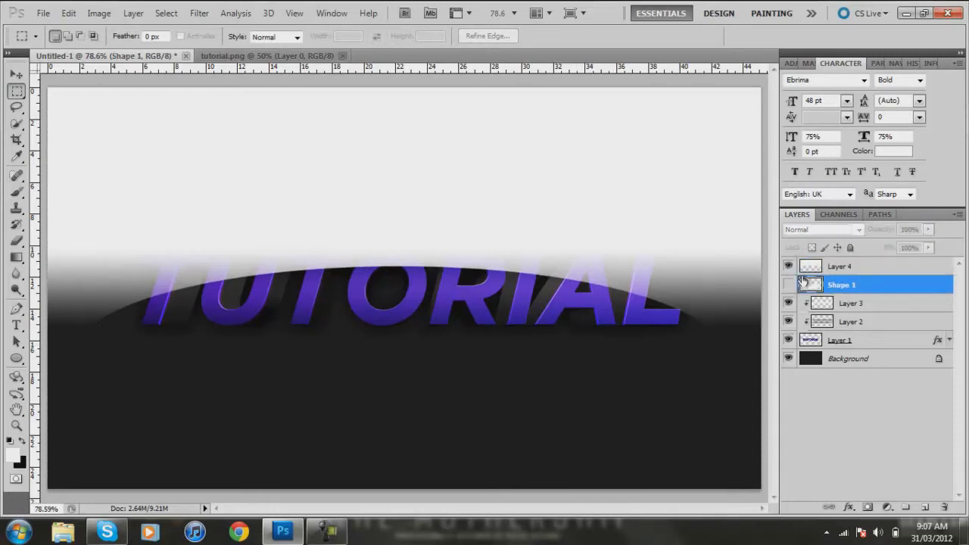
Step: Delete the Shape 1 ellipse layer and clip the visible gradient Layer 4 to the text
click(788, 266)
click(788, 285)
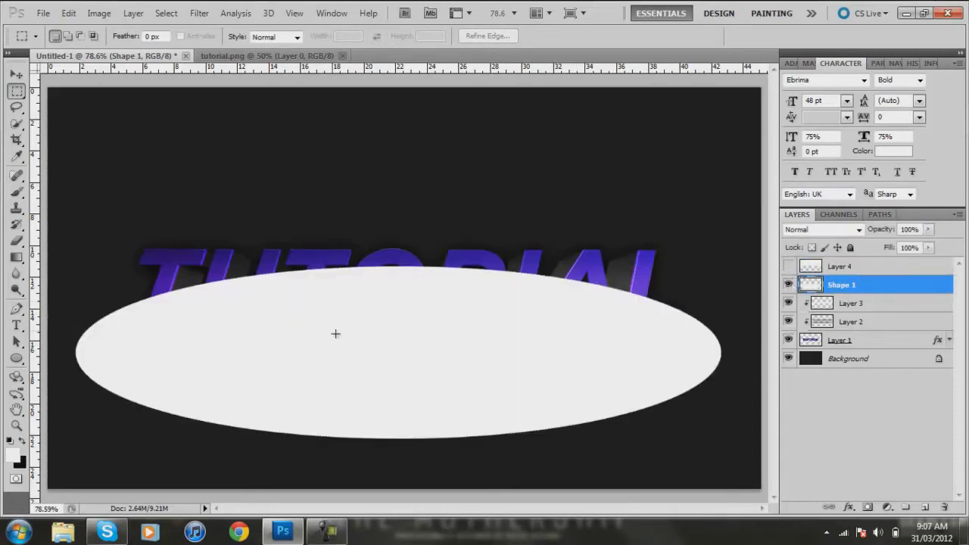
key(Delete)
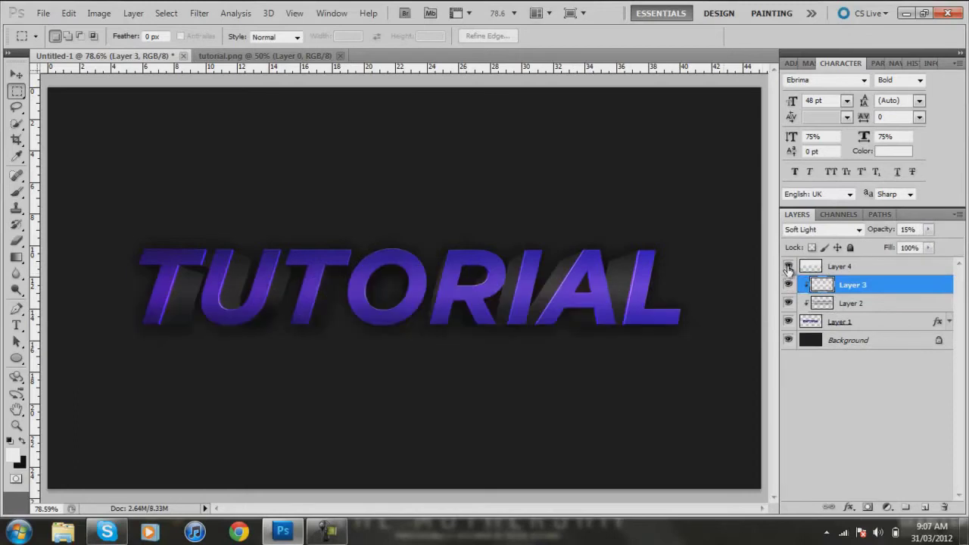
click(788, 265)
click(870, 269)
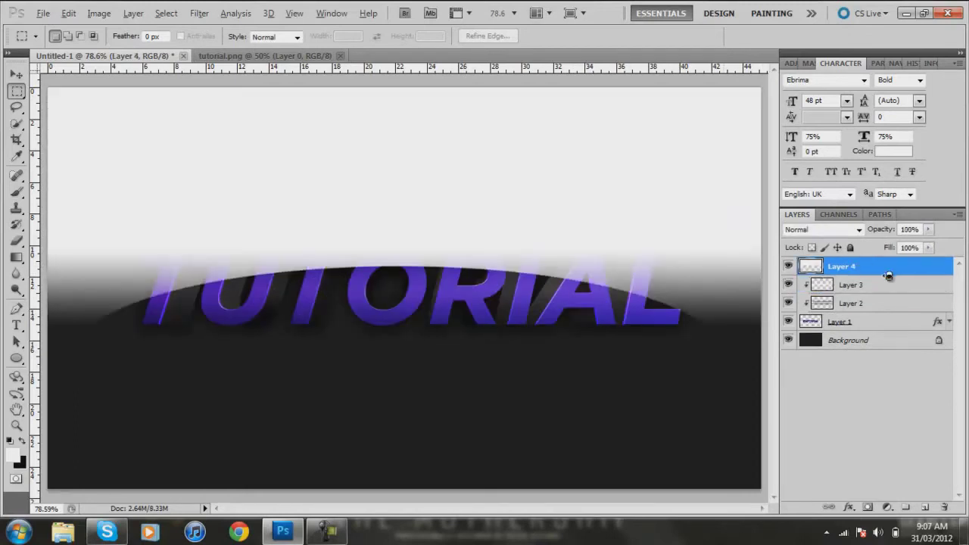
alt+click(888, 276)
Step: Set the gradient layer to Overlay blending at 50% opacity
click(826, 229)
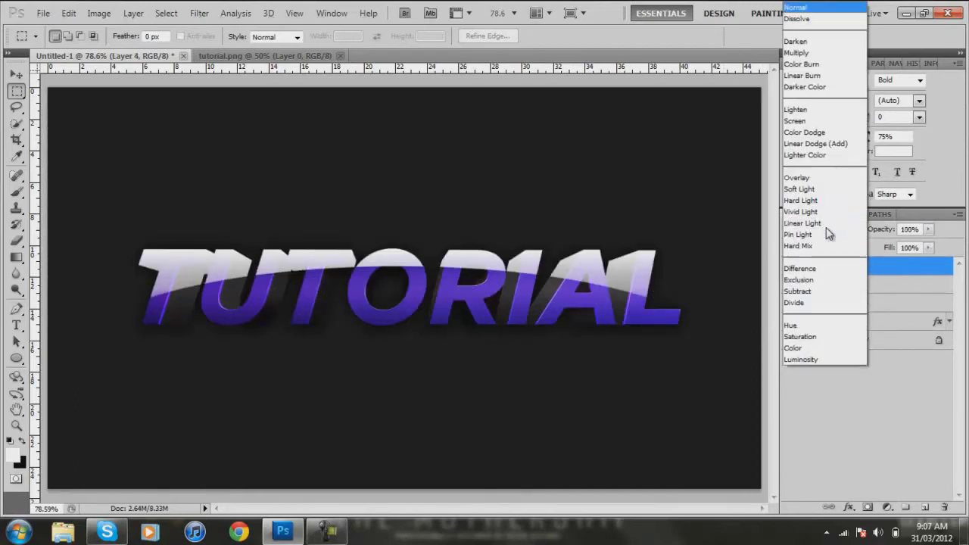
click(815, 177)
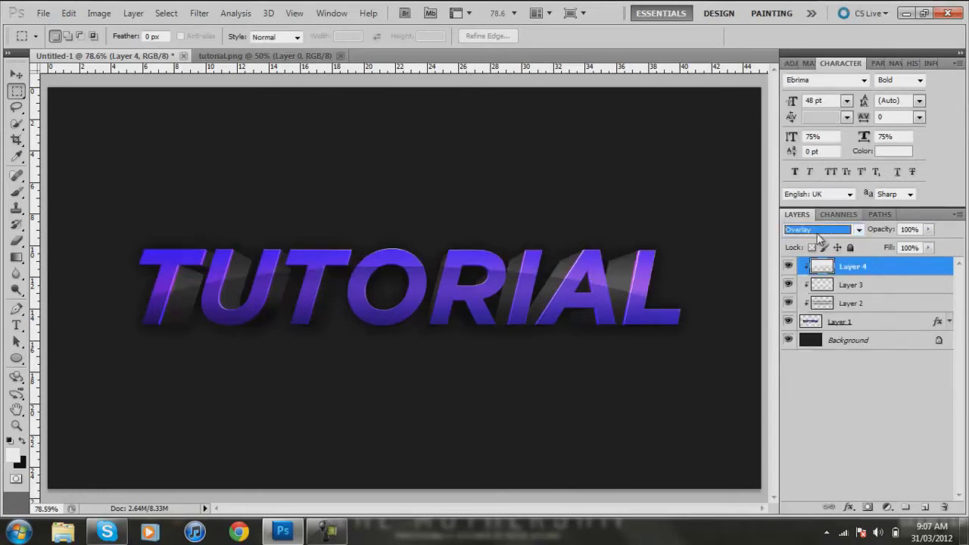
key(Tab)
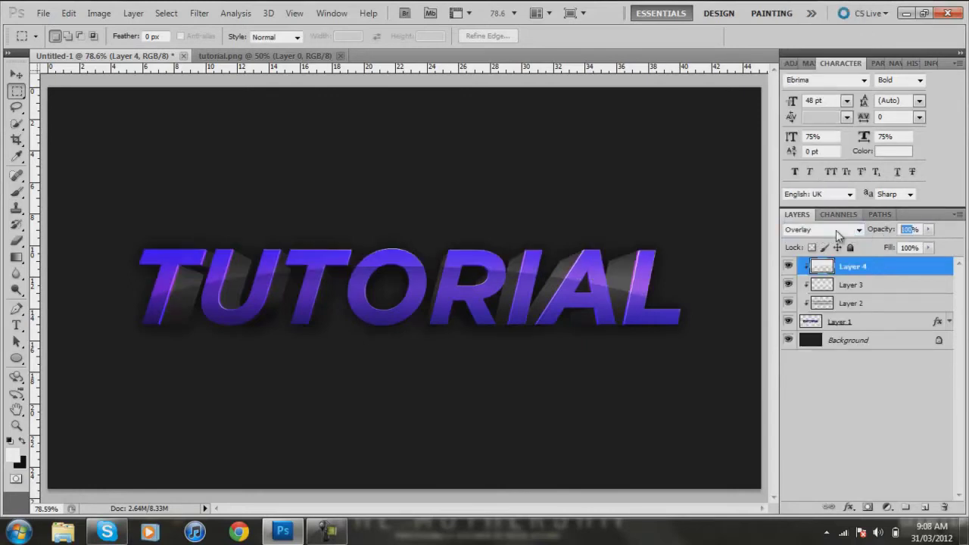
key(Return)
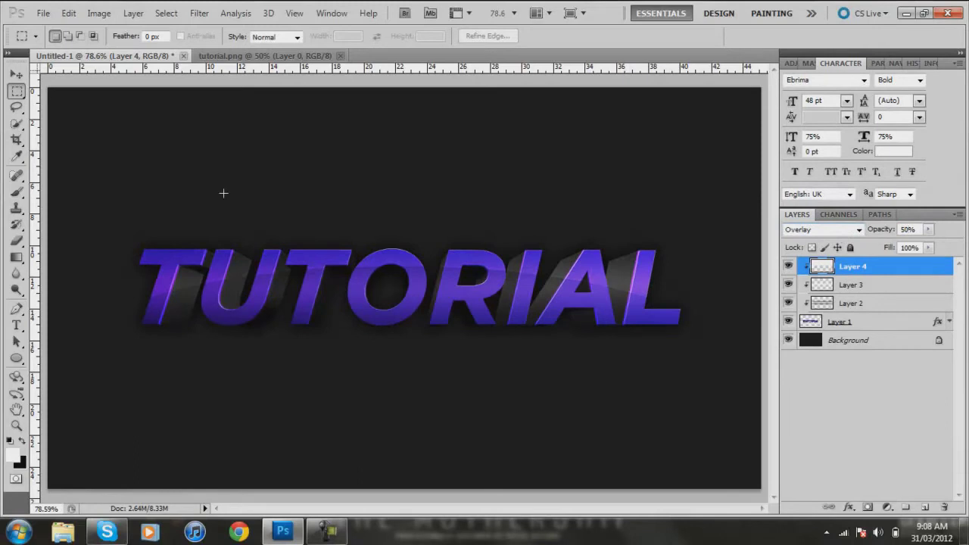
Step: Nudge the gloss layer slightly down into its final position on the text
click(16, 74)
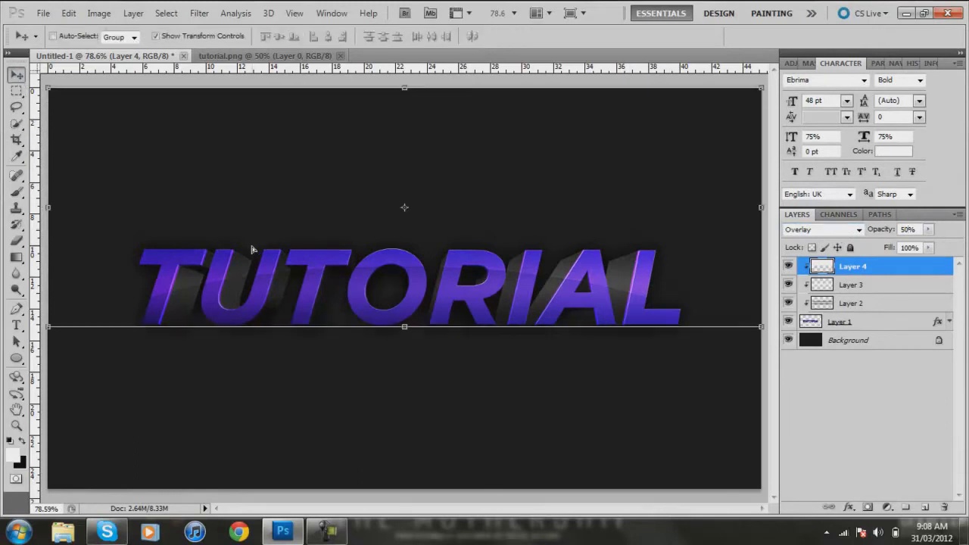
drag(252, 249, 252, 260)
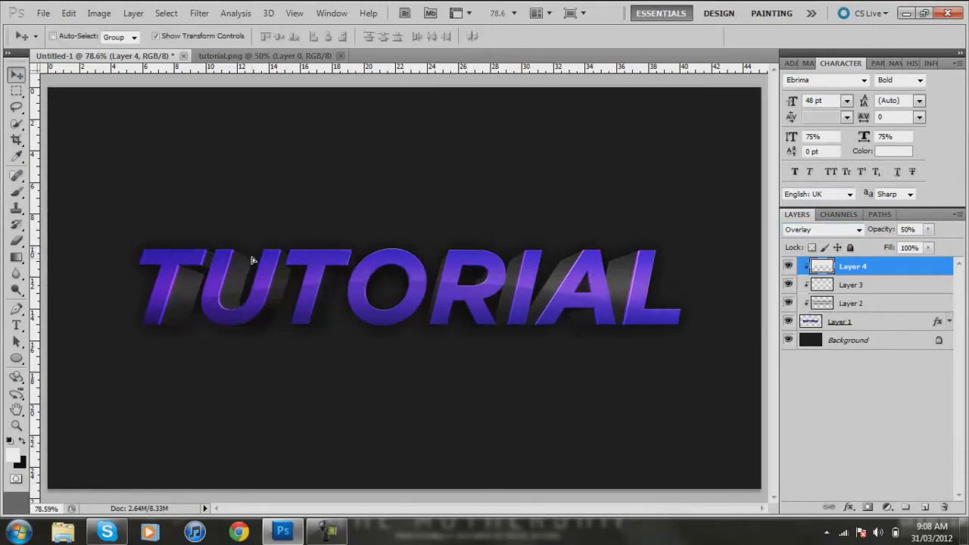
drag(252, 259, 252, 261)
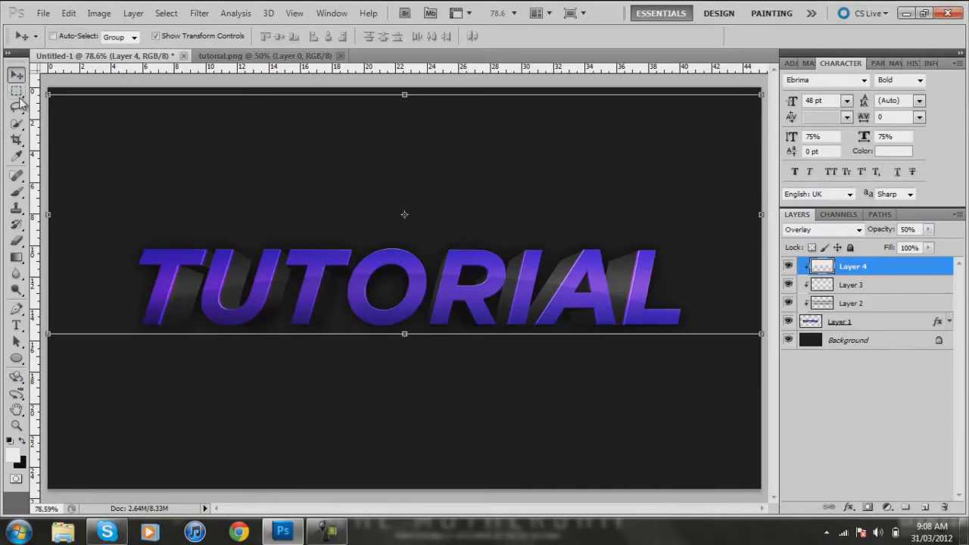
click(17, 92)
click(16, 425)
right_click(294, 130)
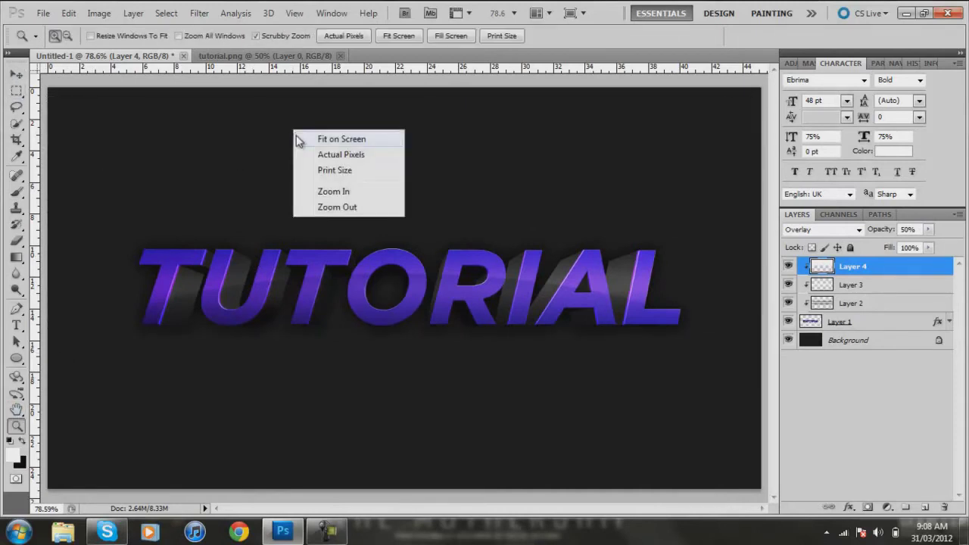
click(299, 139)
click(328, 532)
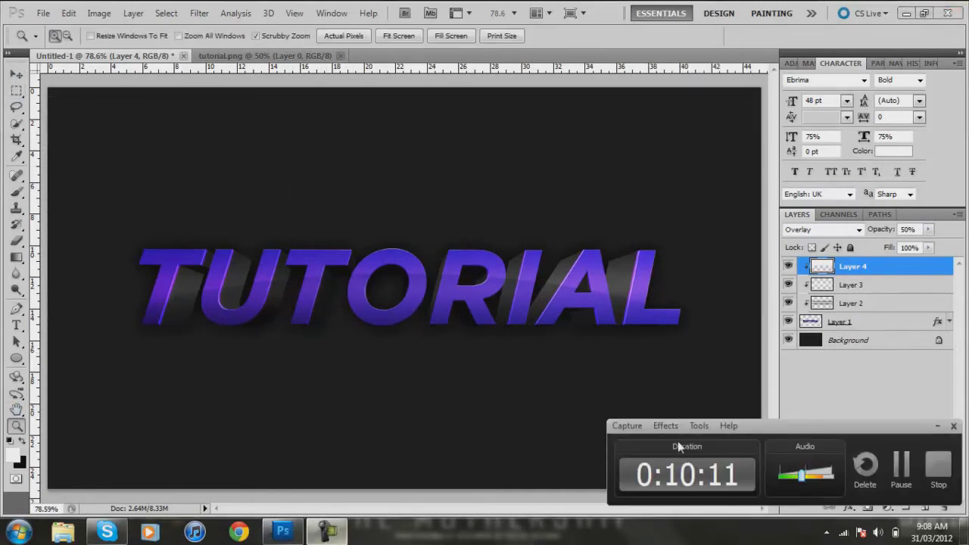
click(940, 426)
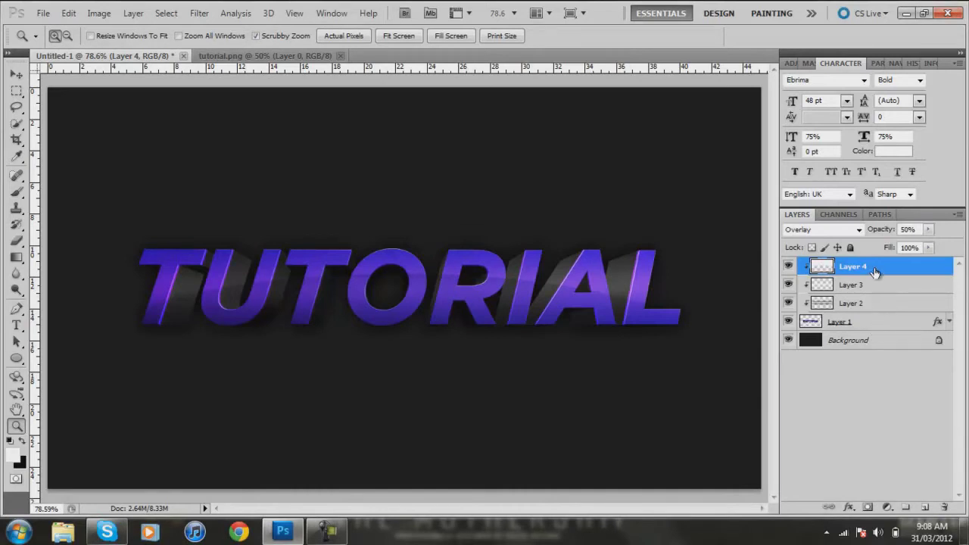
Step: Duplicate Layers 4 through 1 and merge the copies into one Layer 4 copy
shift+click(884, 325)
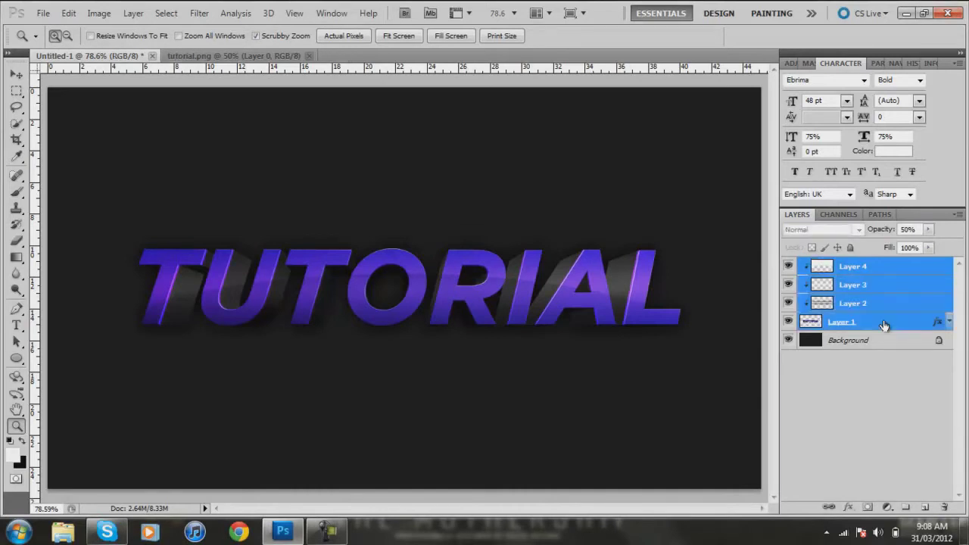
right_click(884, 324)
click(833, 230)
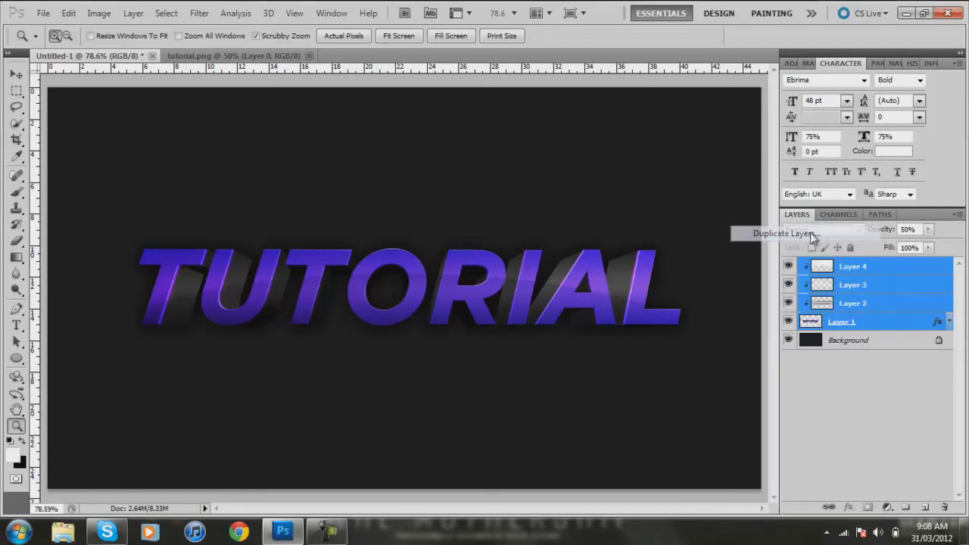
click(606, 159)
right_click(900, 268)
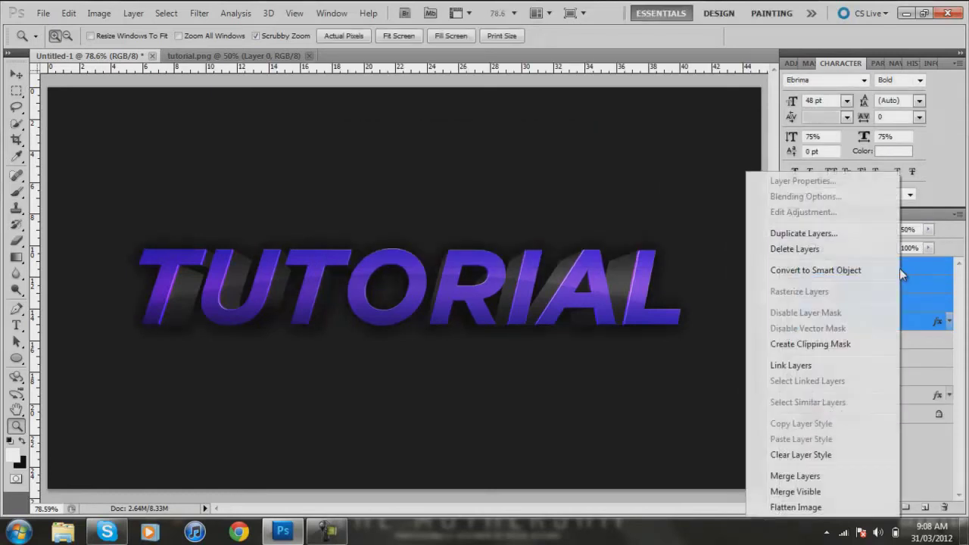
click(835, 475)
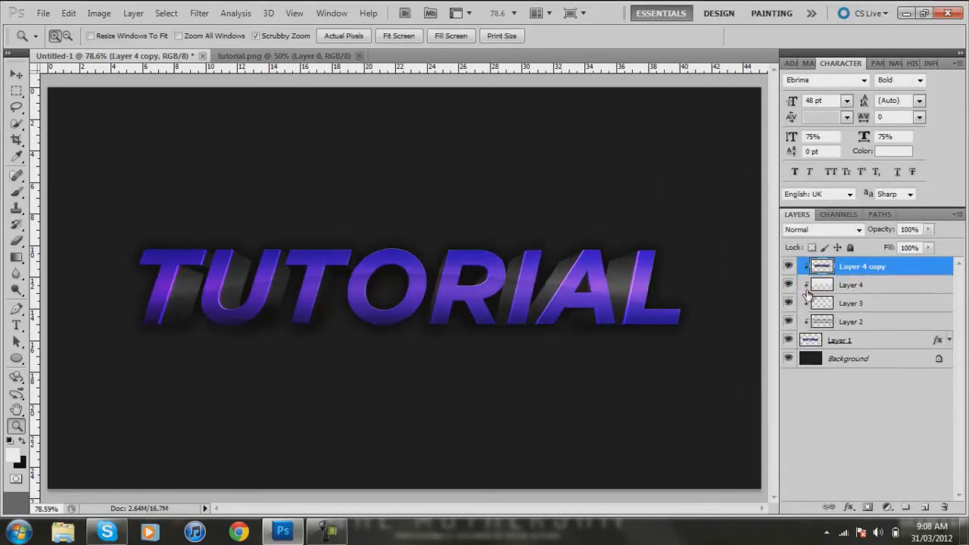
Step: Hide the original Layers 4 and 2 and release the merged copy's clipping mask
click(787, 286)
click(788, 322)
drag(895, 270, 891, 357)
drag(861, 270, 890, 277)
alt+click(890, 277)
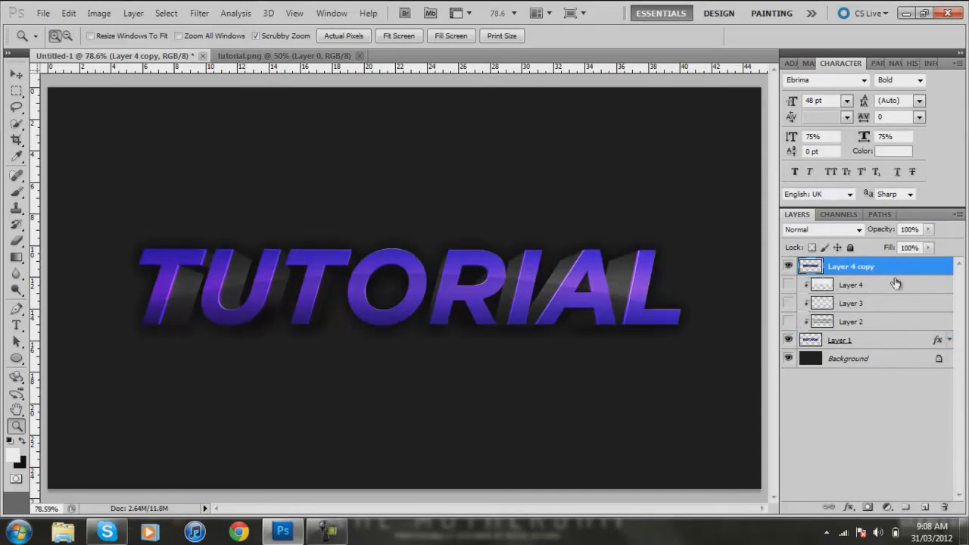
Step: Turn the locked Background into Layer 0 and move original Layers 4–1 below it
click(869, 286)
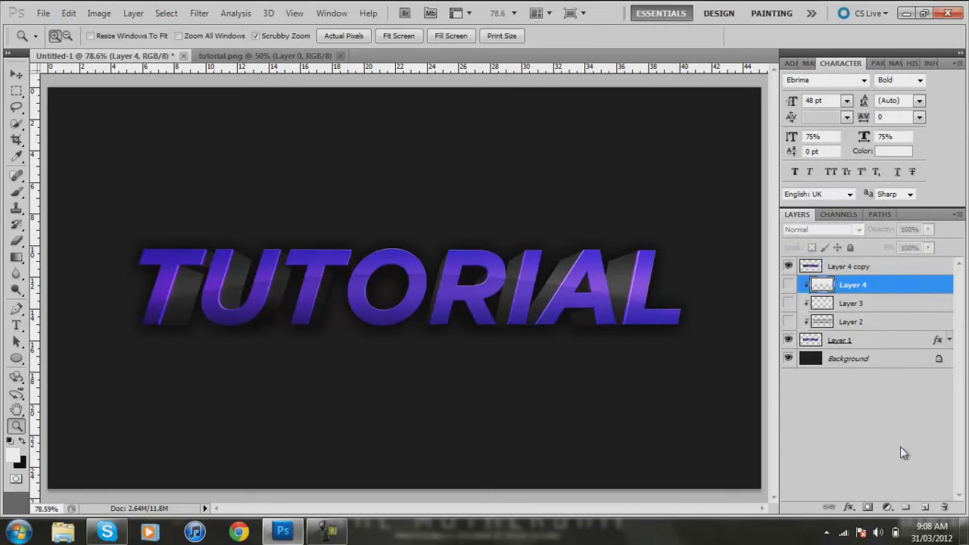
shift+click(893, 349)
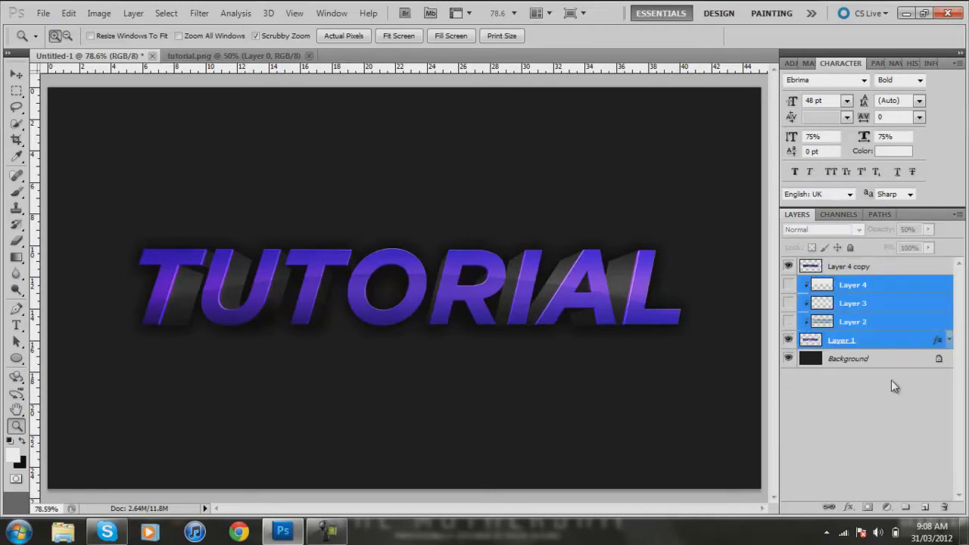
double_click(940, 364)
click(609, 167)
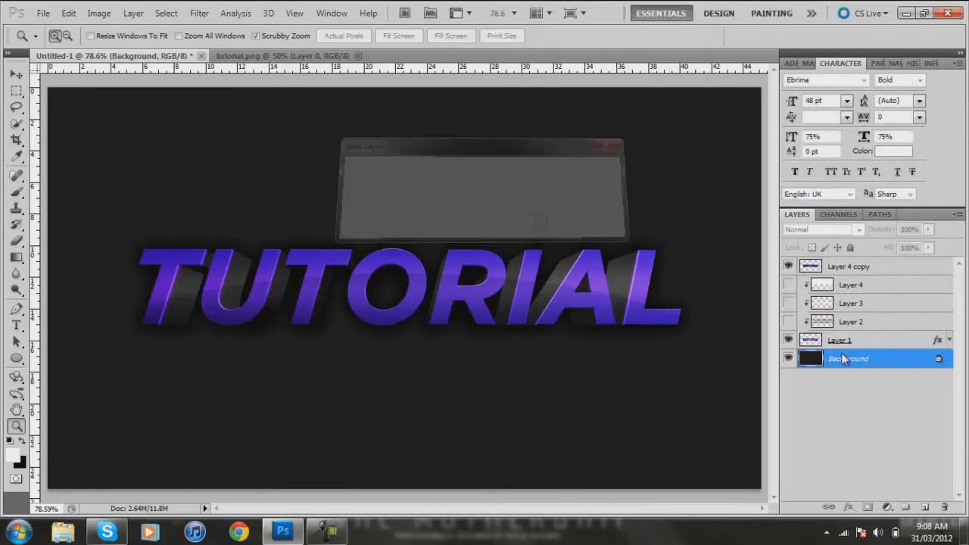
click(869, 338)
shift+click(887, 297)
drag(887, 342, 882, 383)
Step: Toggle the merged Layer 4 copy's visibility to compare, then close tutorial.png
click(842, 269)
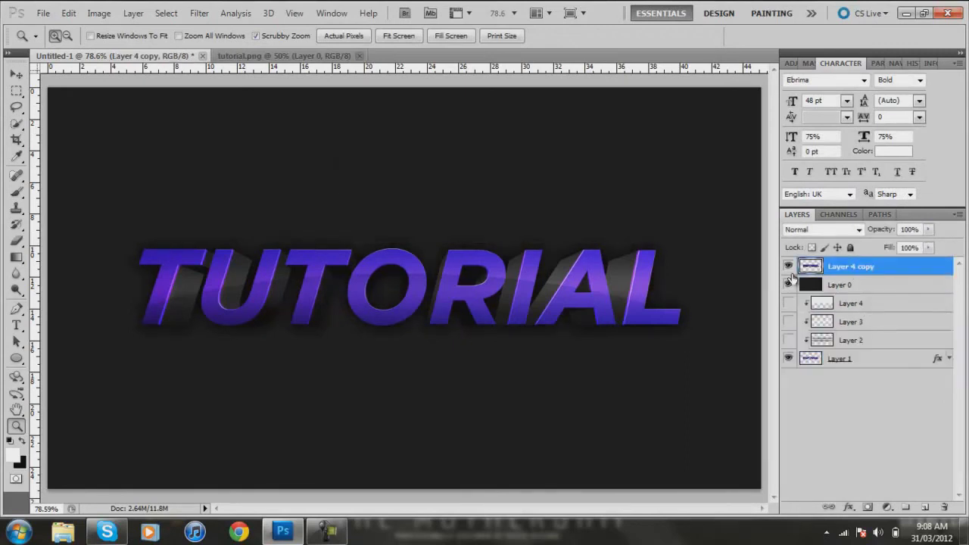
click(788, 266)
click(788, 266)
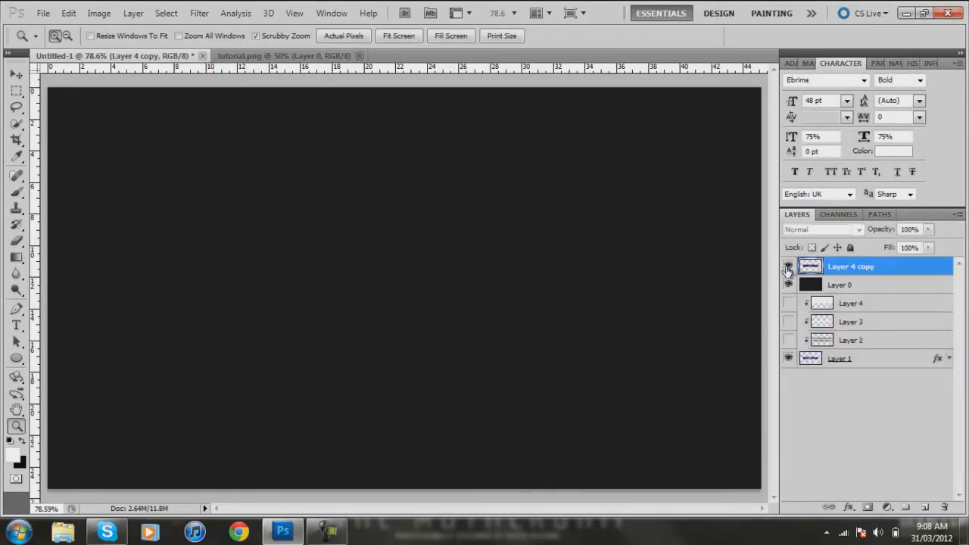
click(359, 55)
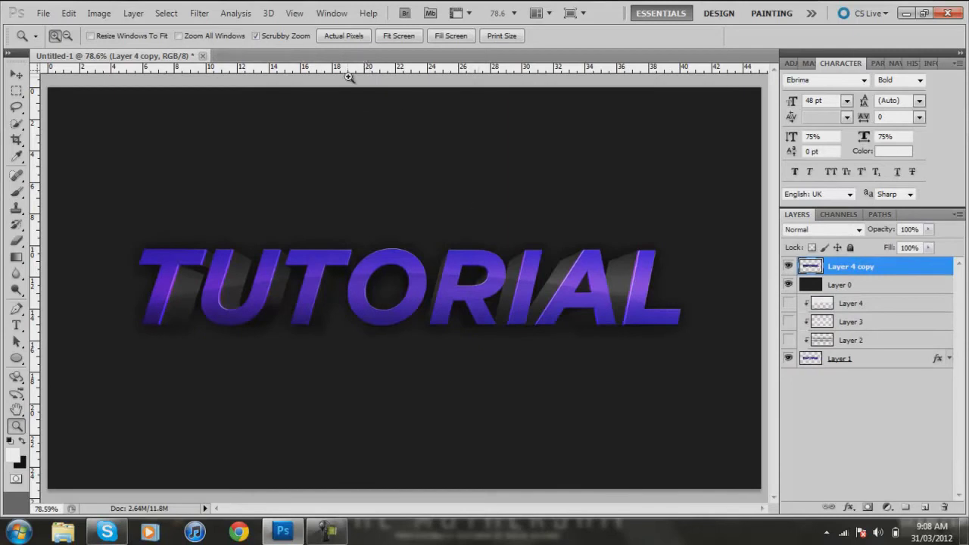
Step: Browse to the MetalicDzn > Textures folder in the Open dialog
click(43, 14)
click(47, 26)
key(Escape)
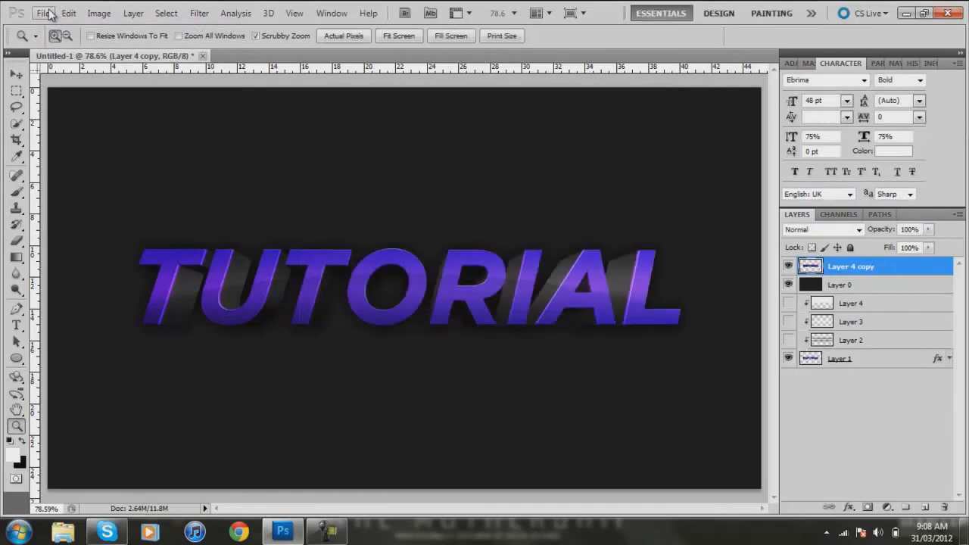
click(43, 14)
click(53, 39)
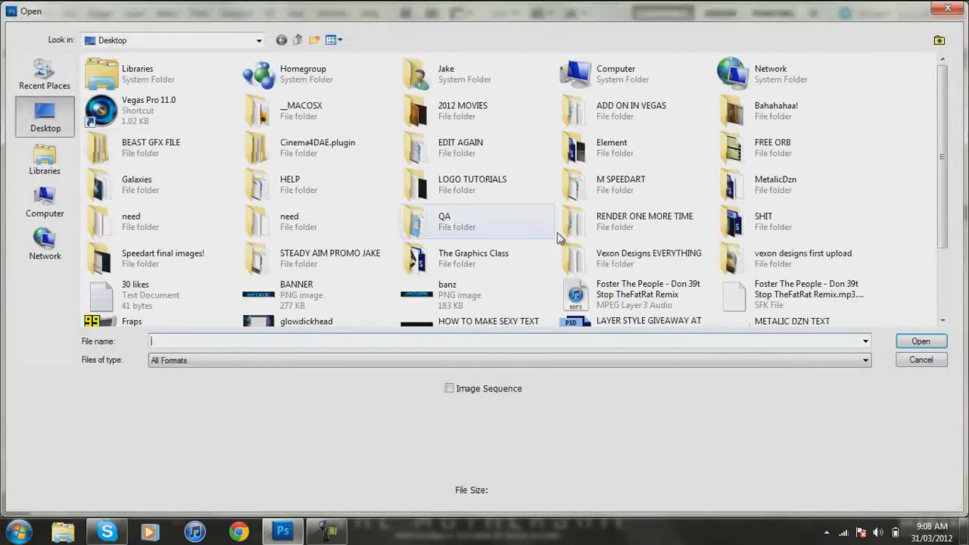
double_click(744, 178)
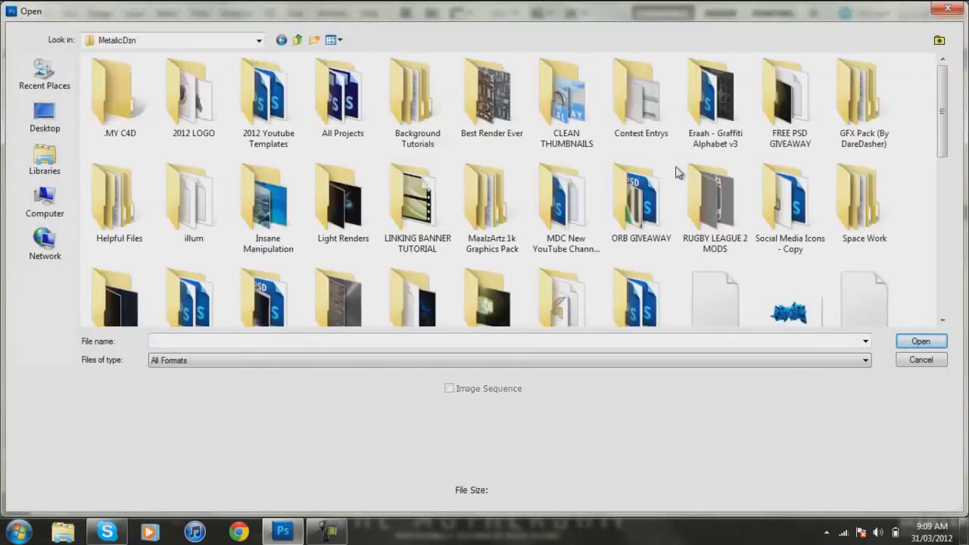
drag(952, 129, 946, 172)
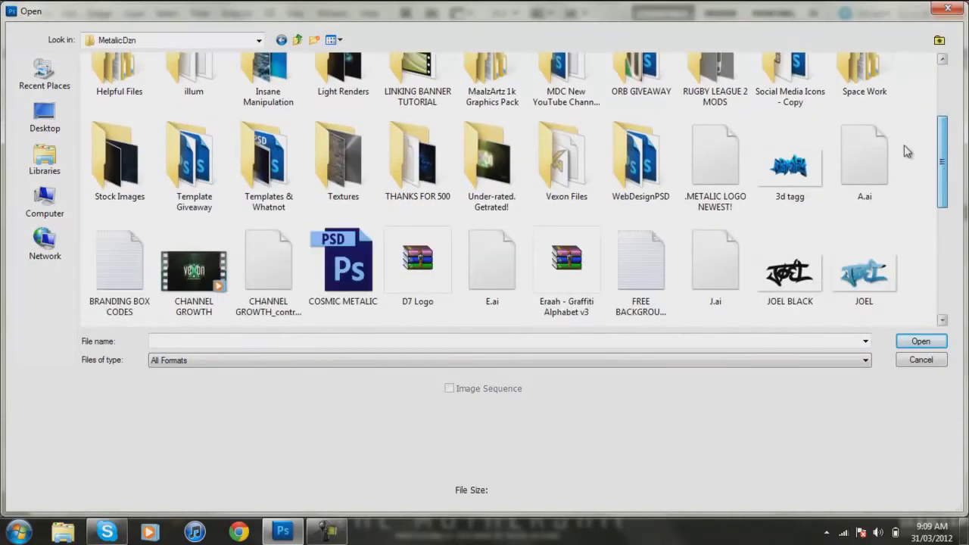
double_click(344, 159)
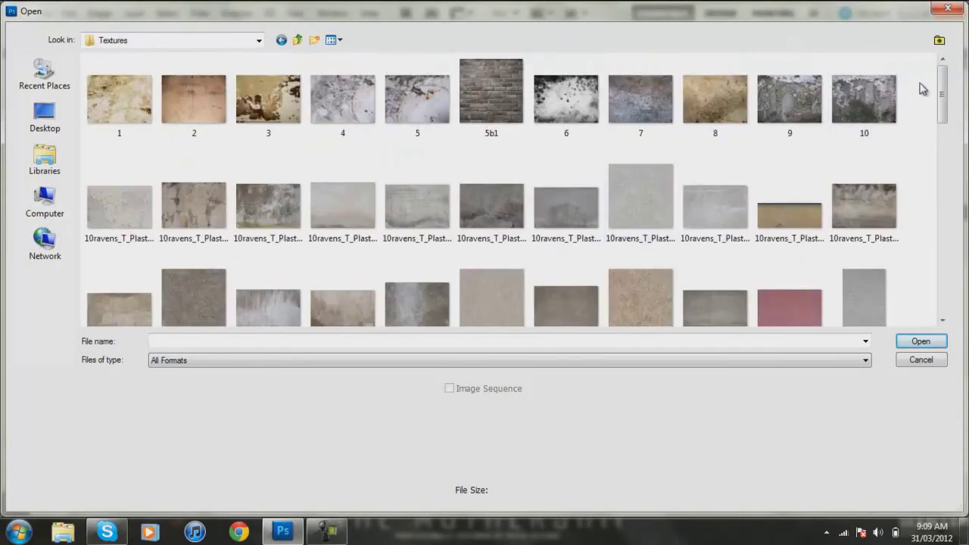
drag(942, 87, 957, 210)
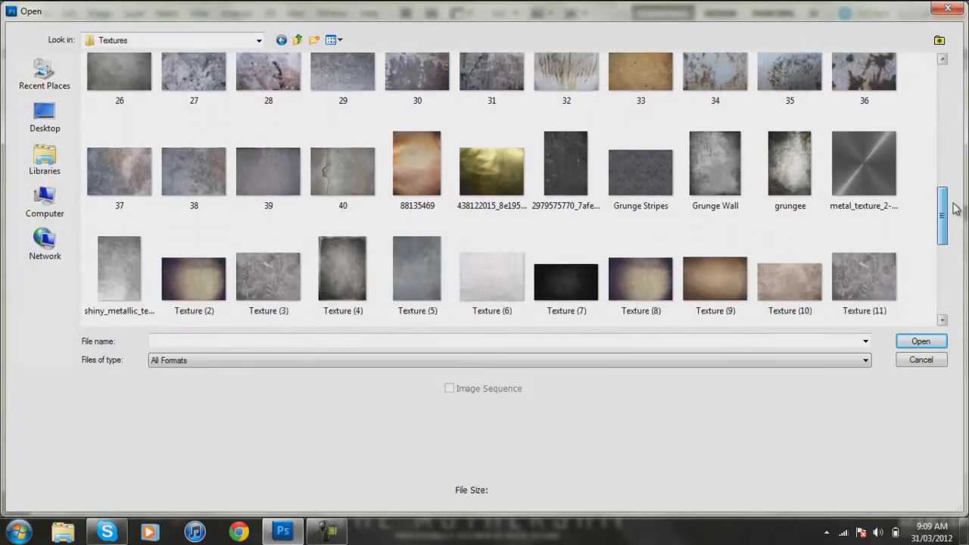
Step: Select metal_texture_2, shiny_metallic_texture and 438122015 together and open them
click(719, 163)
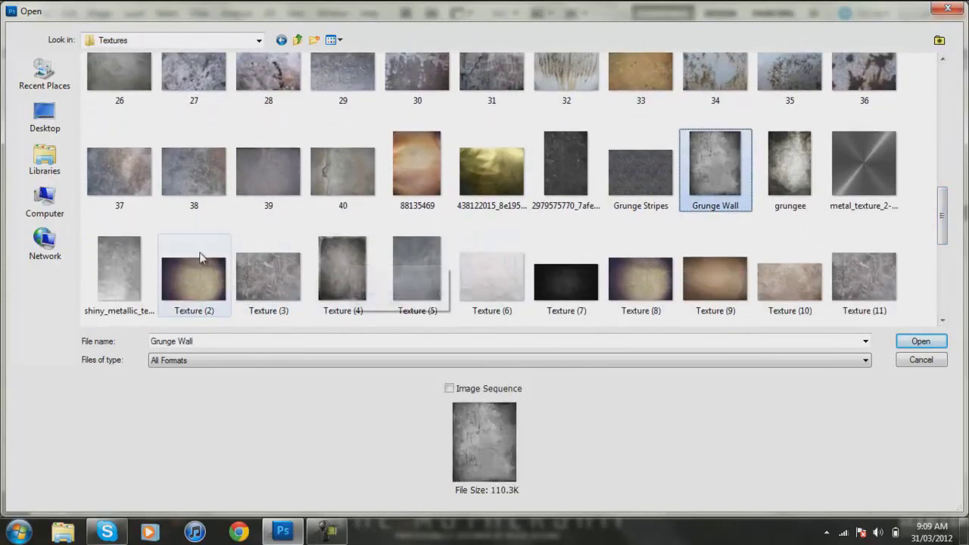
ctrl+click(135, 254)
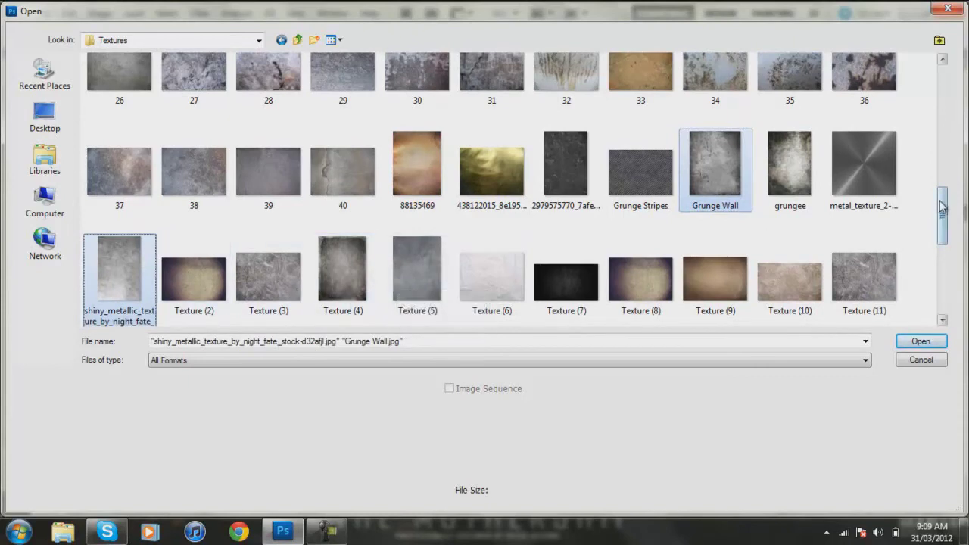
drag(941, 209, 941, 219)
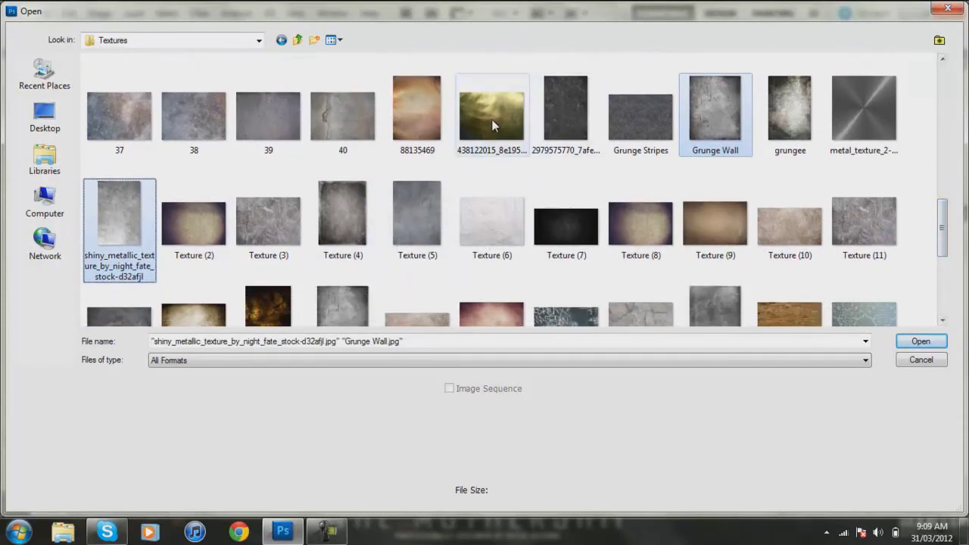
ctrl+click(492, 122)
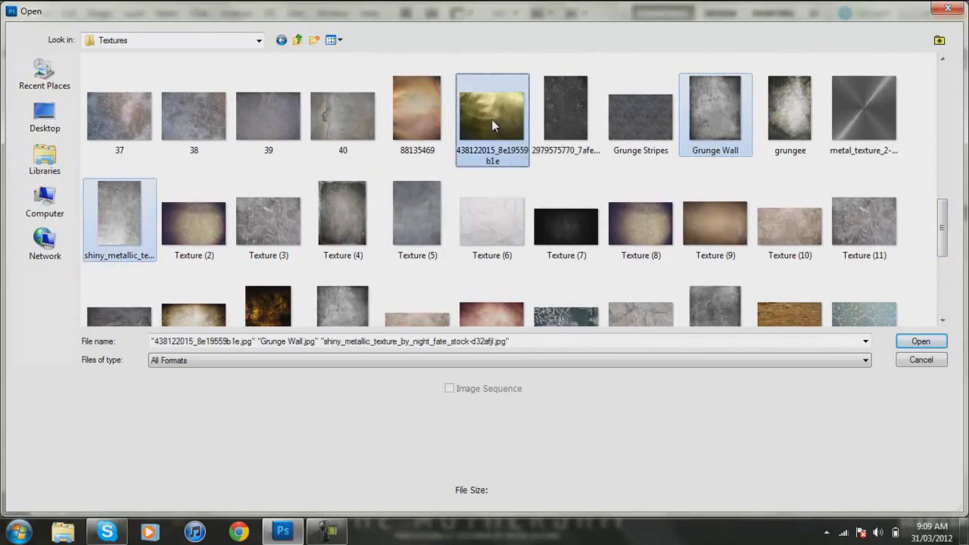
click(506, 206)
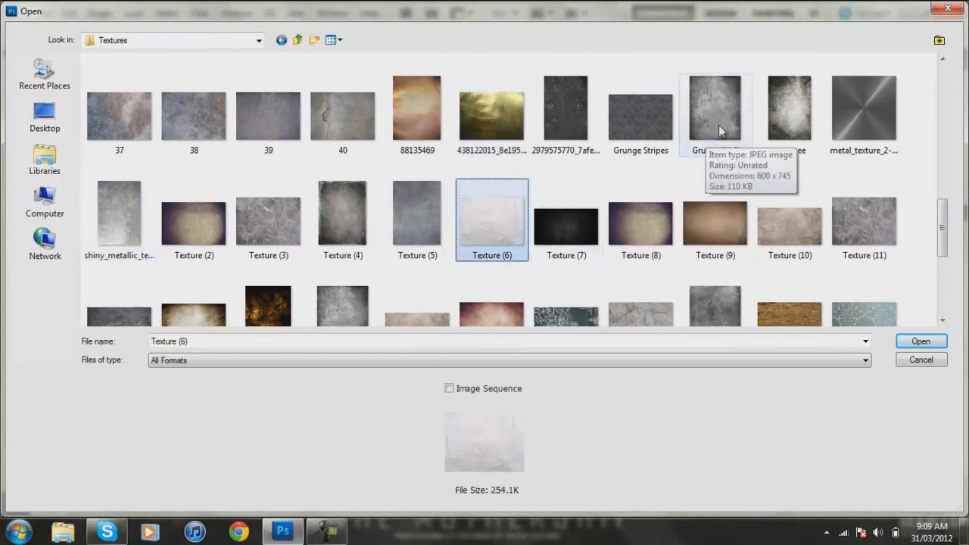
ctrl+click(724, 121)
click(564, 201)
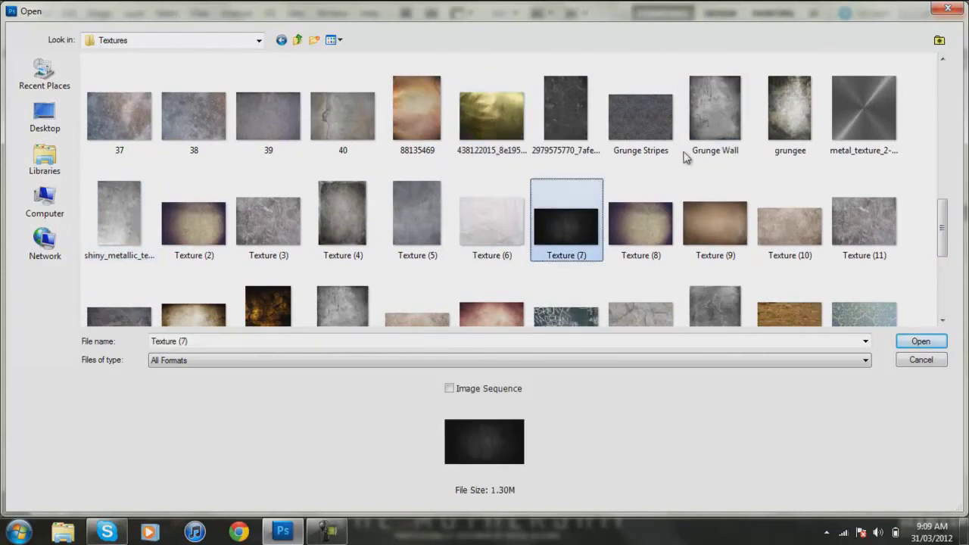
click(867, 113)
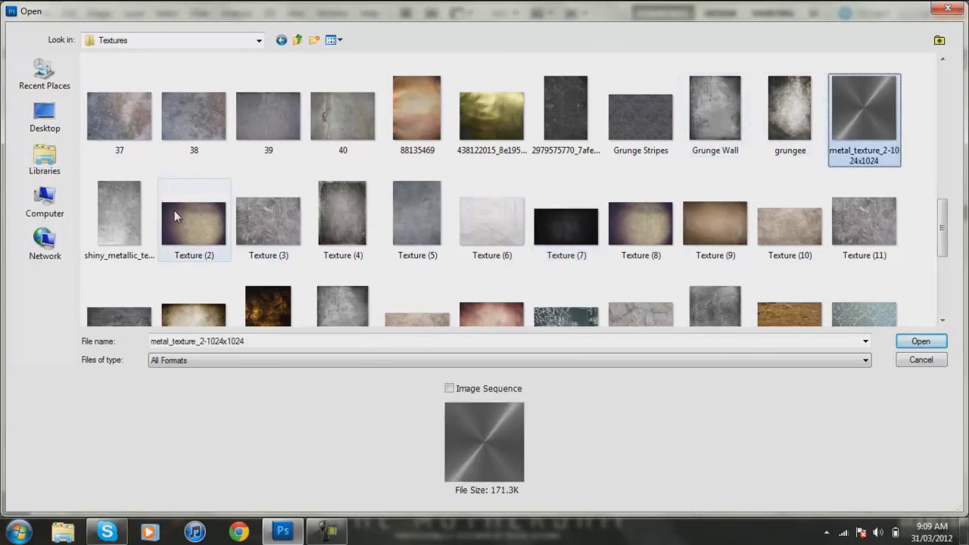
ctrl+click(115, 214)
ctrl+click(489, 118)
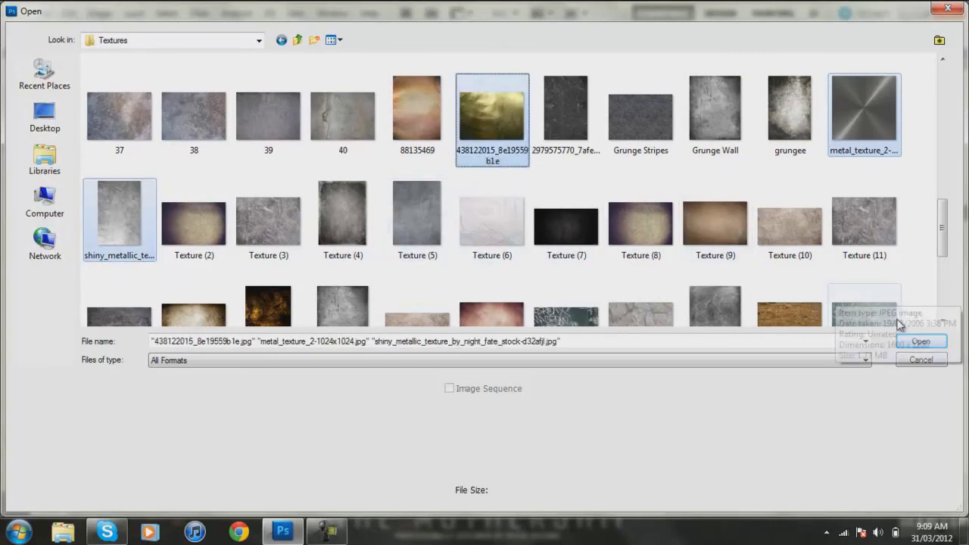
click(919, 341)
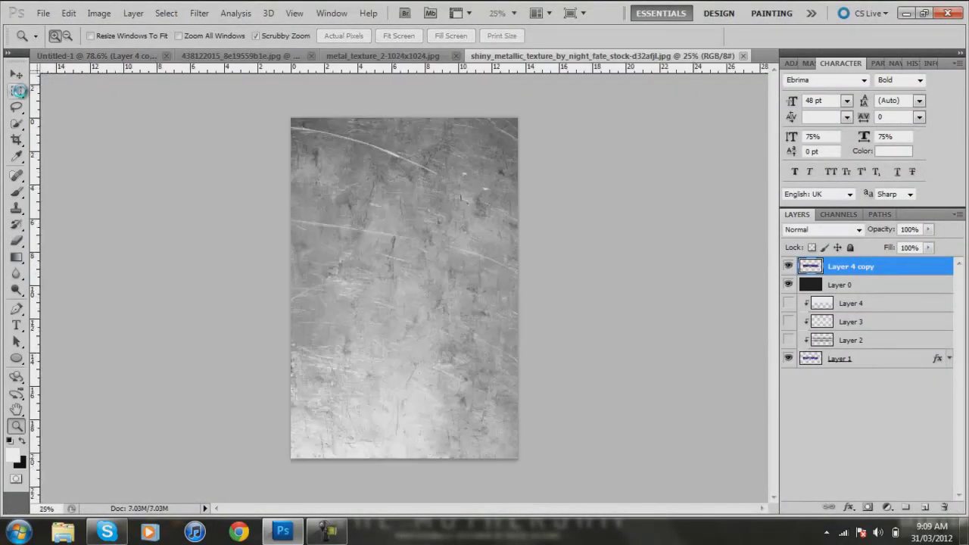
Step: Convert the 438122015 gold texture to black and white and drag it toward the TUTORIAL document
click(244, 58)
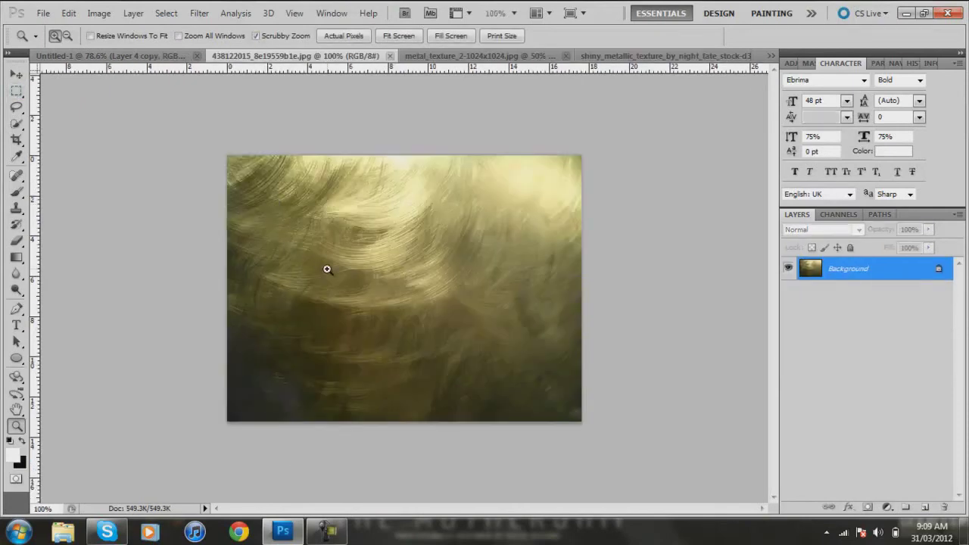
key(ctrl+alt+shift+b)
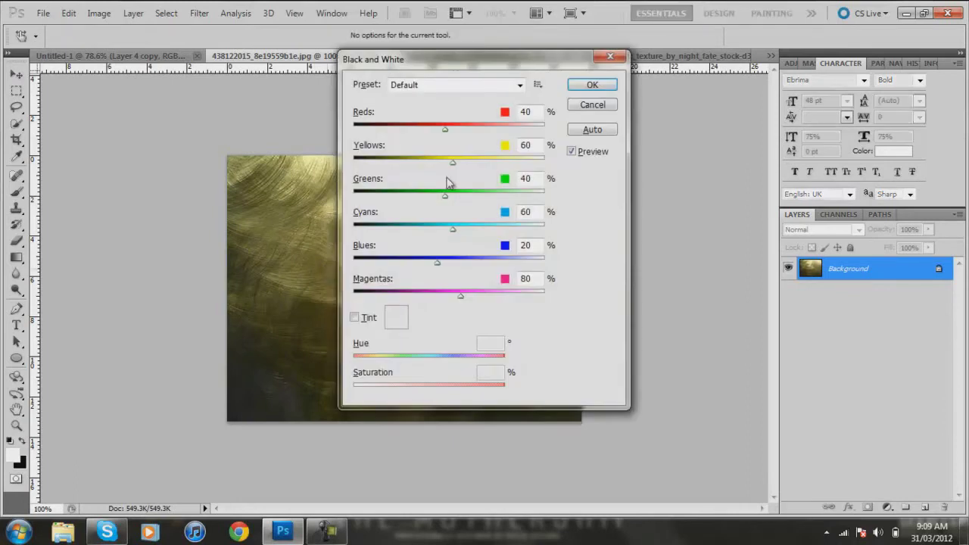
click(597, 86)
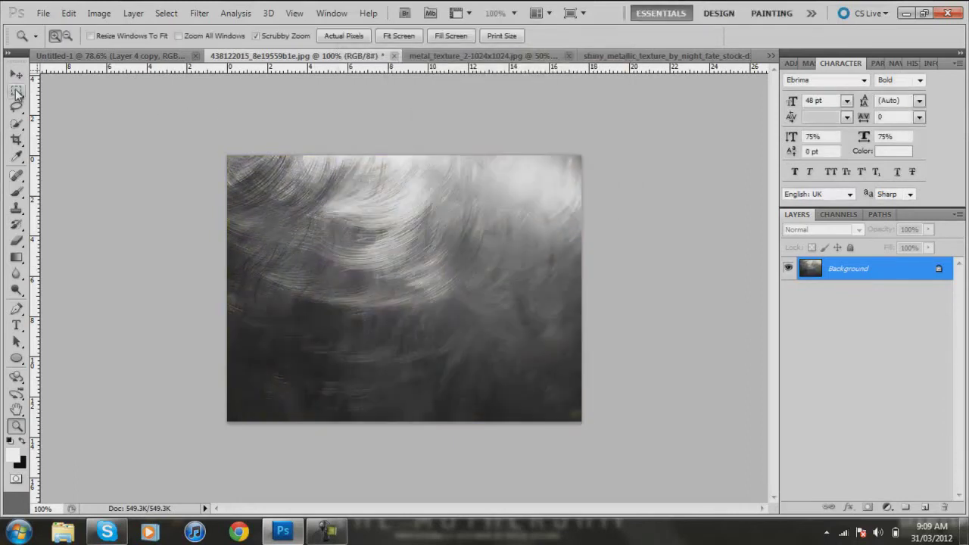
click(17, 74)
click(16, 91)
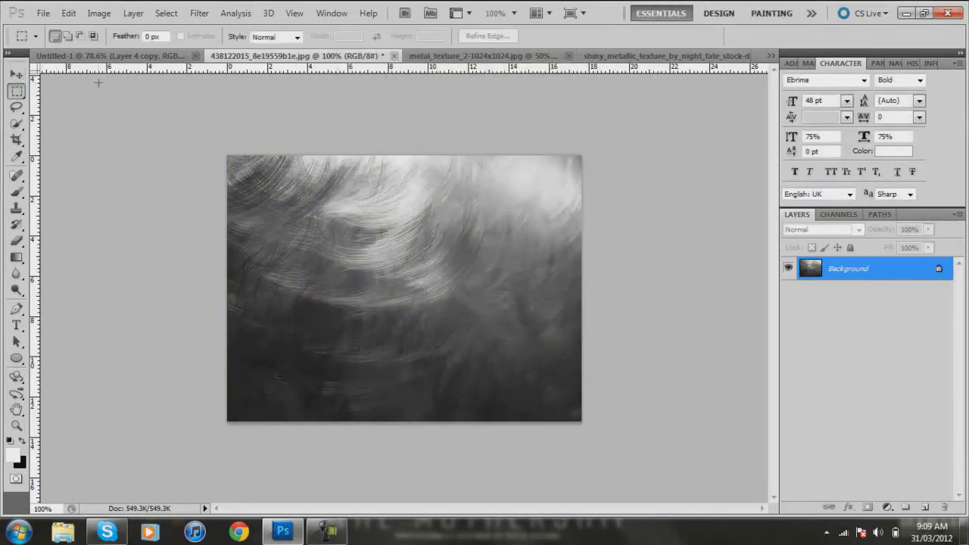
click(17, 74)
drag(295, 236, 333, 310)
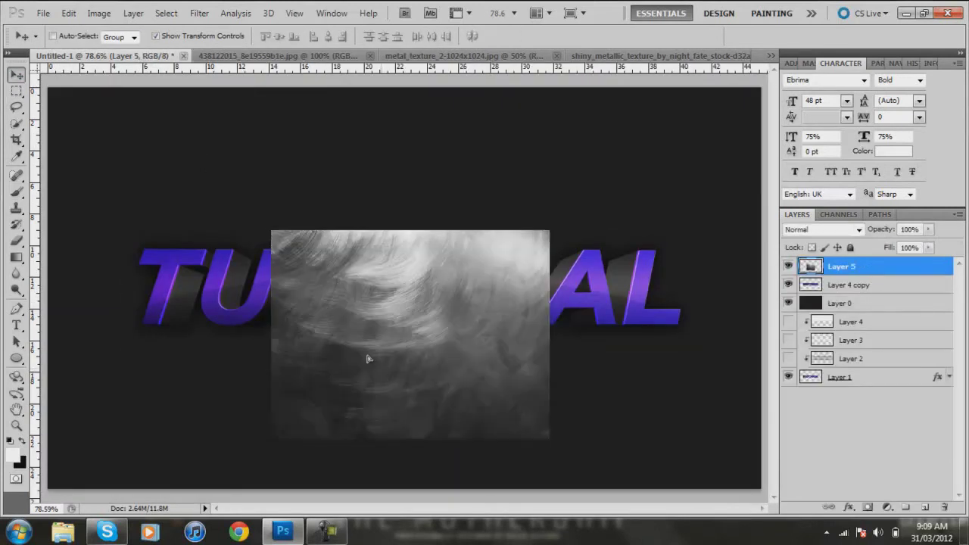
Step: Drop the greyscale texture onto the TUTORIAL canvas and enlarge it to cover the canvas
drag(367, 353, 376, 325)
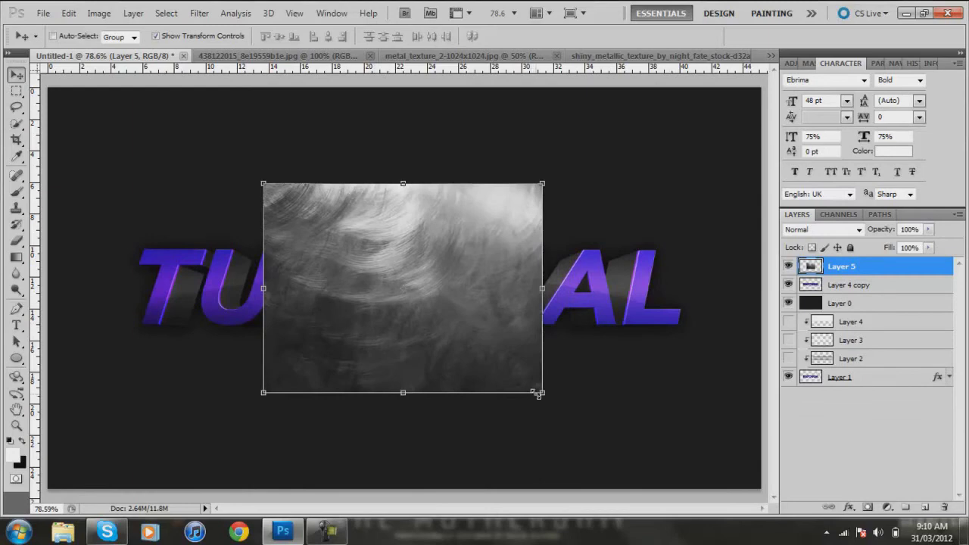
drag(541, 392, 733, 472)
click(16, 91)
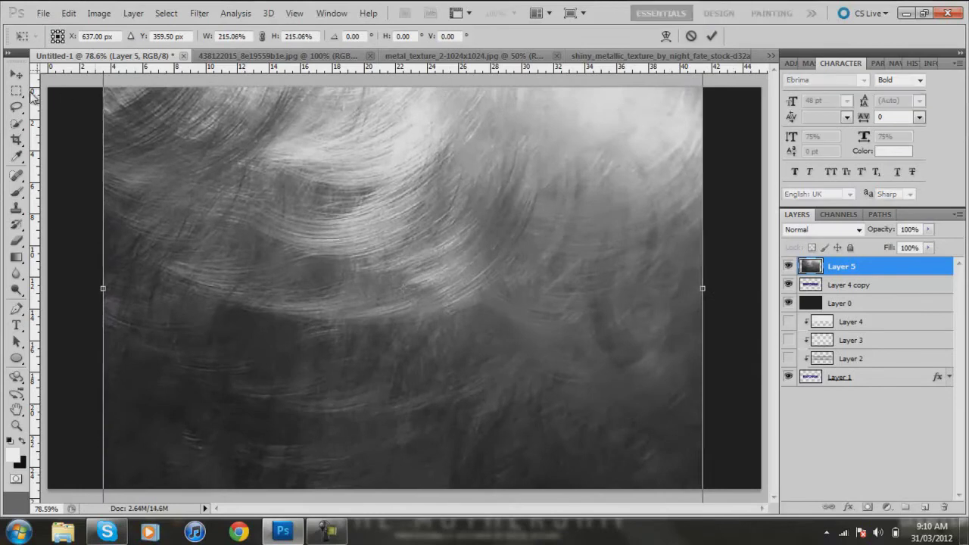
click(431, 208)
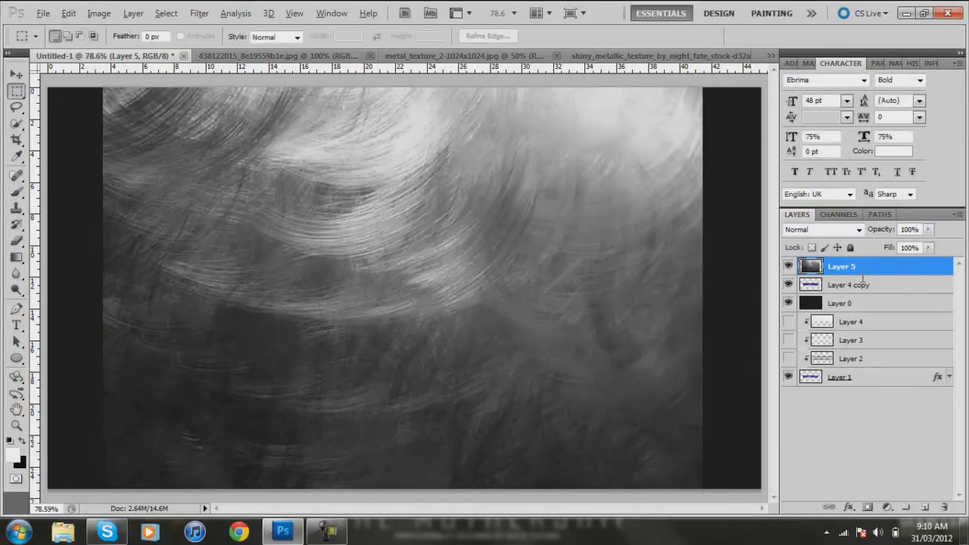
Step: Clip the texture to the text, set Overlay at 25% opacity, and close the gold file
alt+click(862, 275)
click(824, 229)
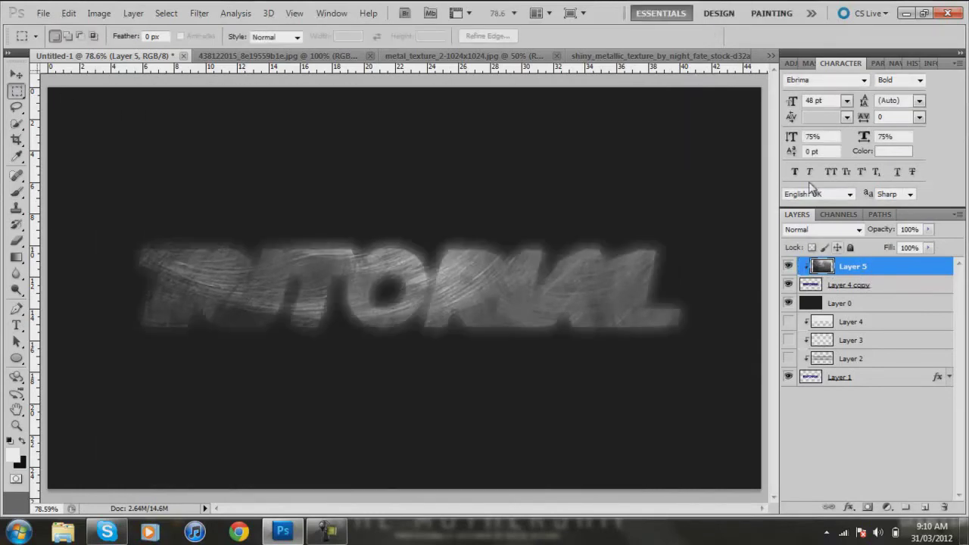
click(807, 181)
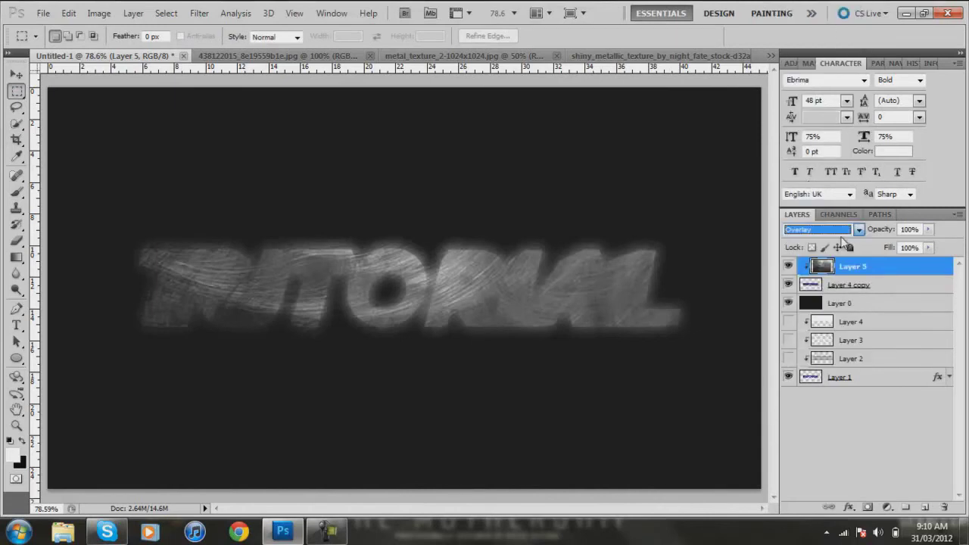
key(Tab)
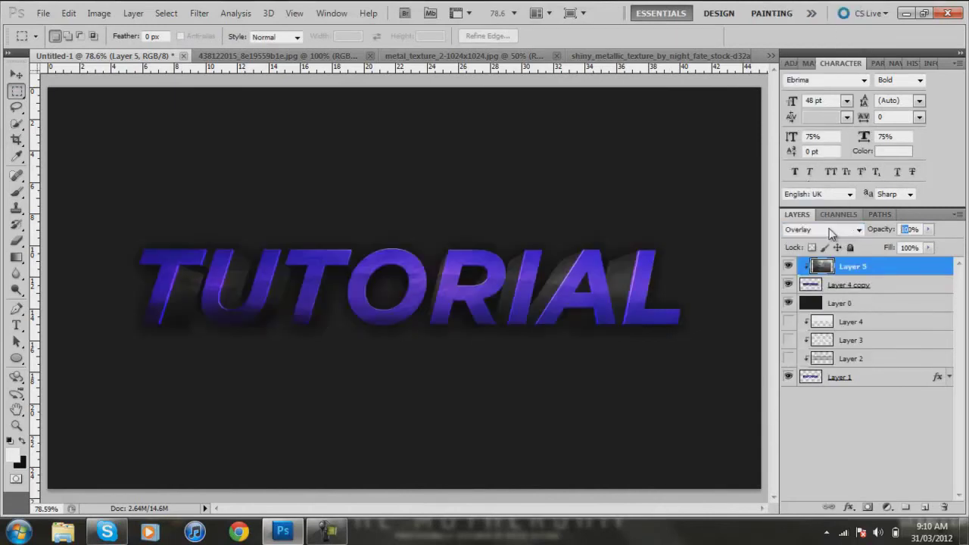
key(BackSpace)
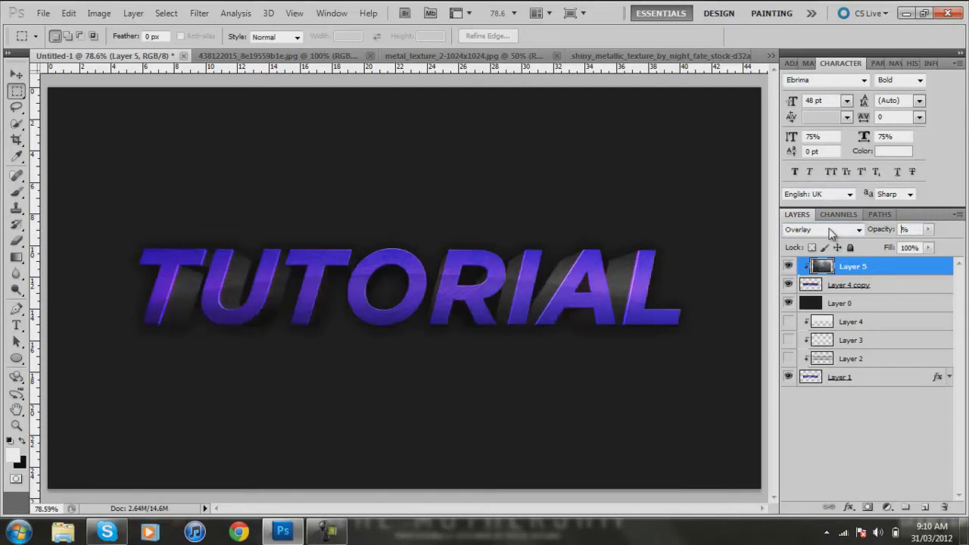
text(25)
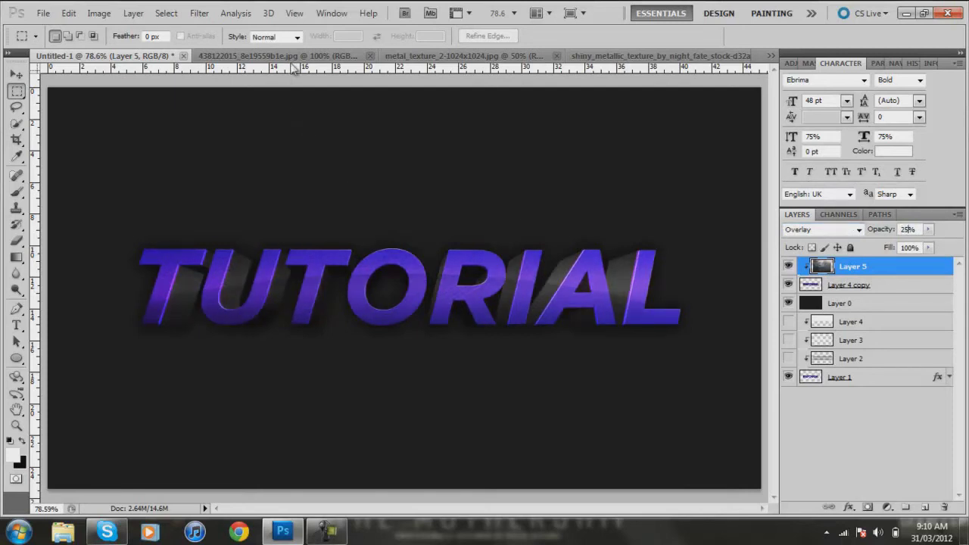
click(370, 55)
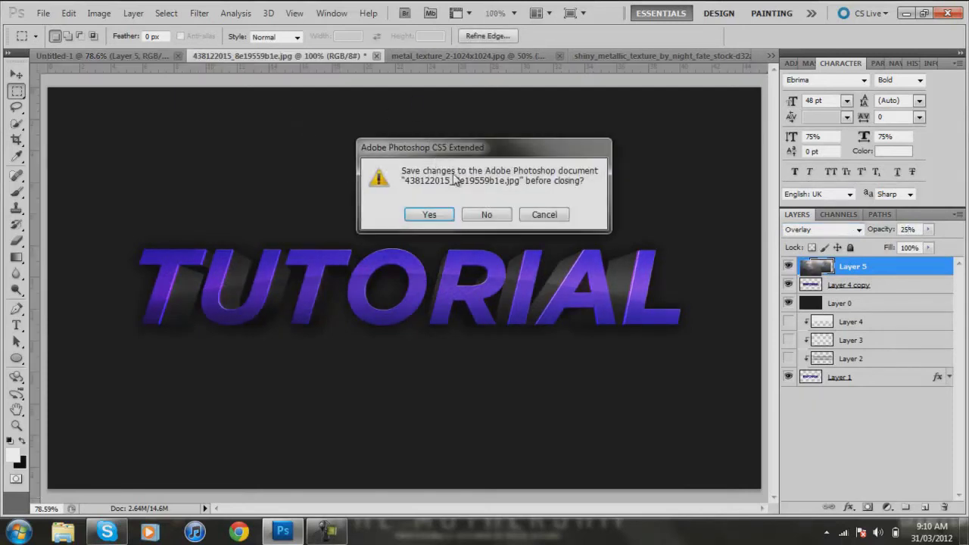
Step: Close the gold file without saving and drag the radial metal texture into the TUTORIAL document
click(482, 215)
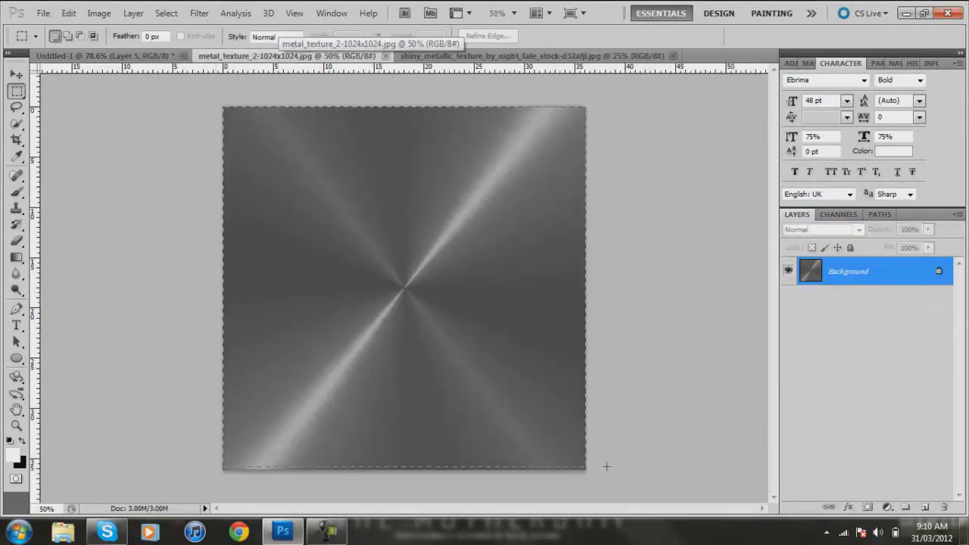
key(v)
mouse_move(283, 249)
mouse_down()
mouse_move(162, 85)
mouse_move(110, 59)
mouse_move(144, 59)
mouse_move(295, 251)
mouse_up()
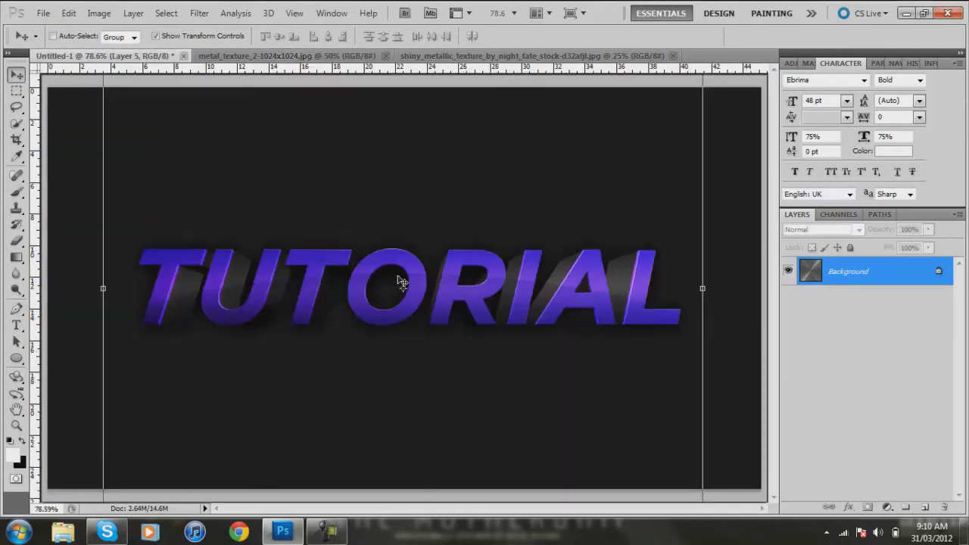
drag(402, 281, 327, 138)
key(ctrl+t)
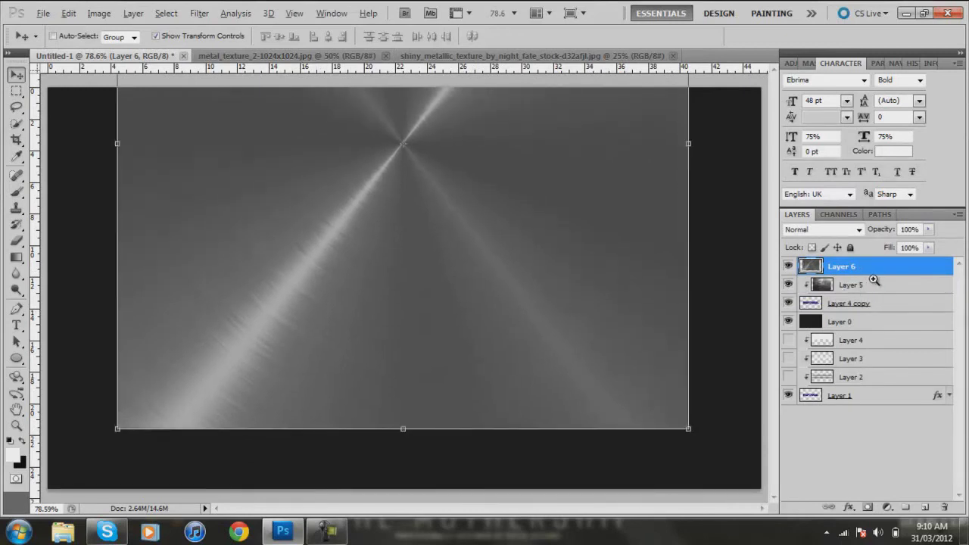
double_click(874, 282)
click(595, 200)
Step: Clip the metal texture to the text, set Overlay at 50% opacity, and close metal_texture_2
key(shift+alt+o)
click(823, 229)
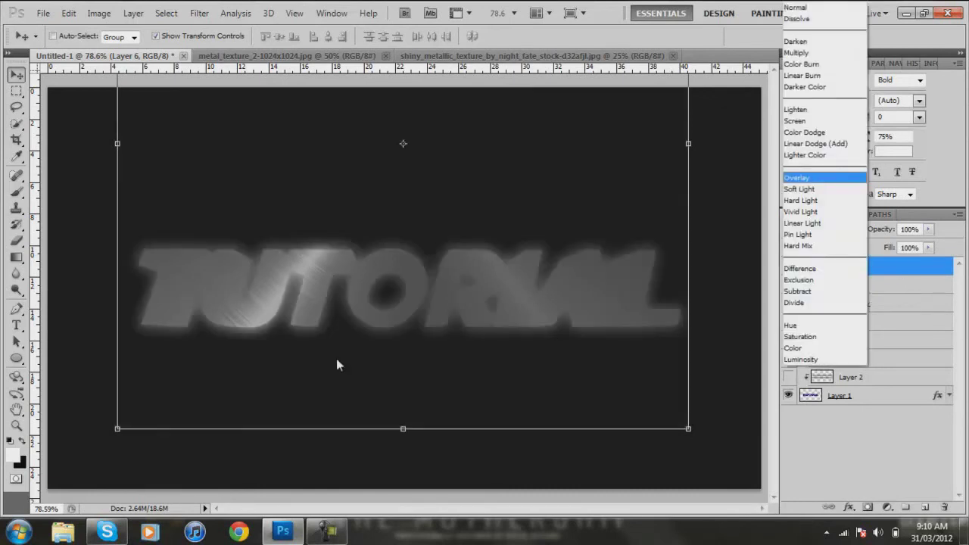
click(338, 365)
click(16, 426)
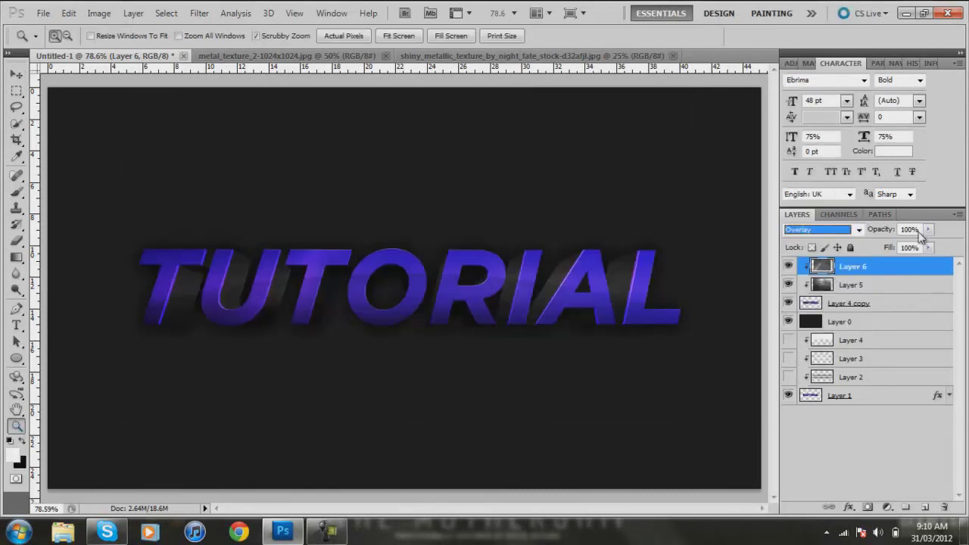
key(Tab)
text(50)
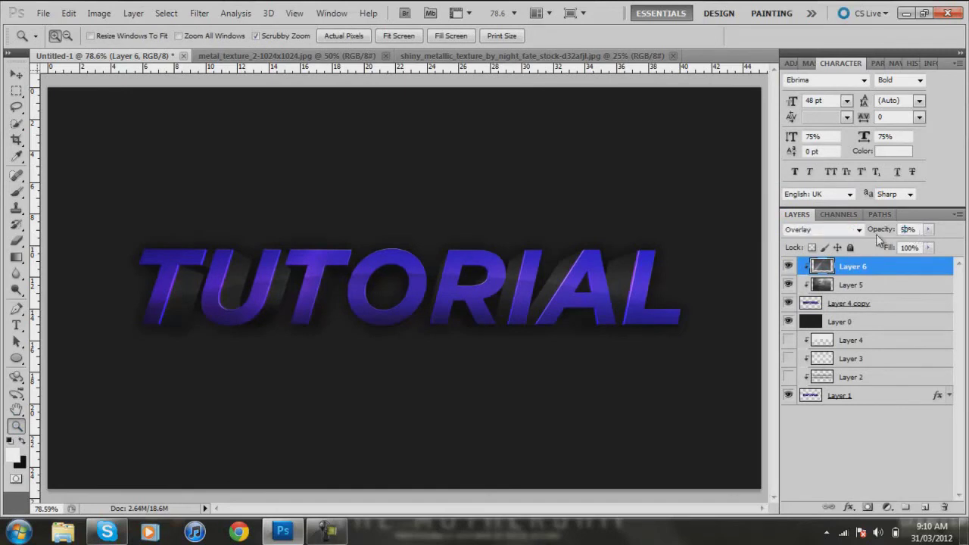
key(Return)
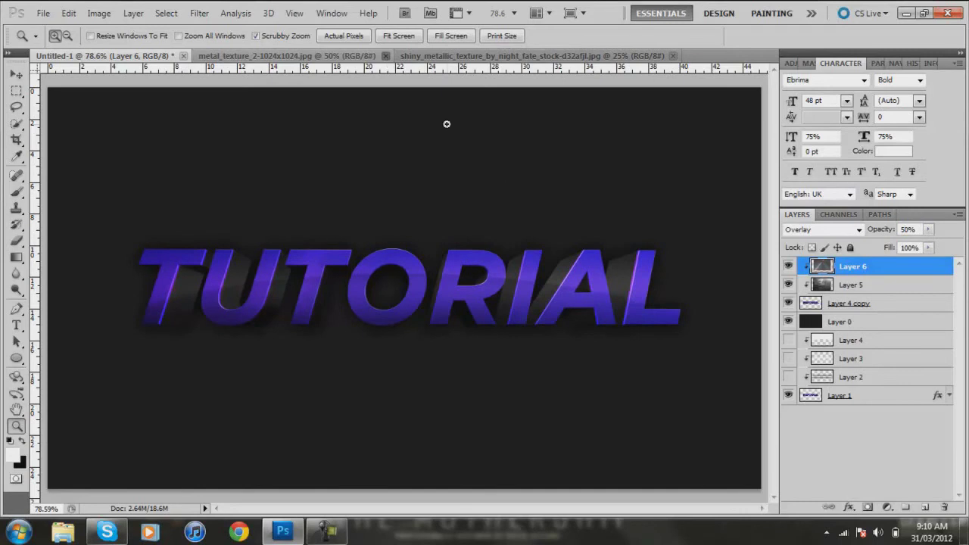
click(384, 55)
Step: Copy the whole scratched metal texture, close it, and paste it into the TUTORIAL document
click(17, 90)
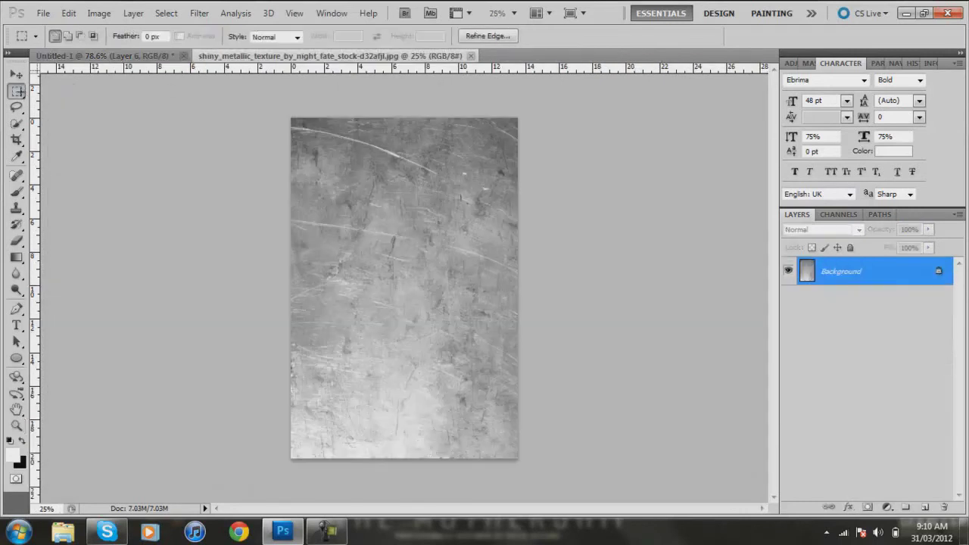
key(ctrl+a)
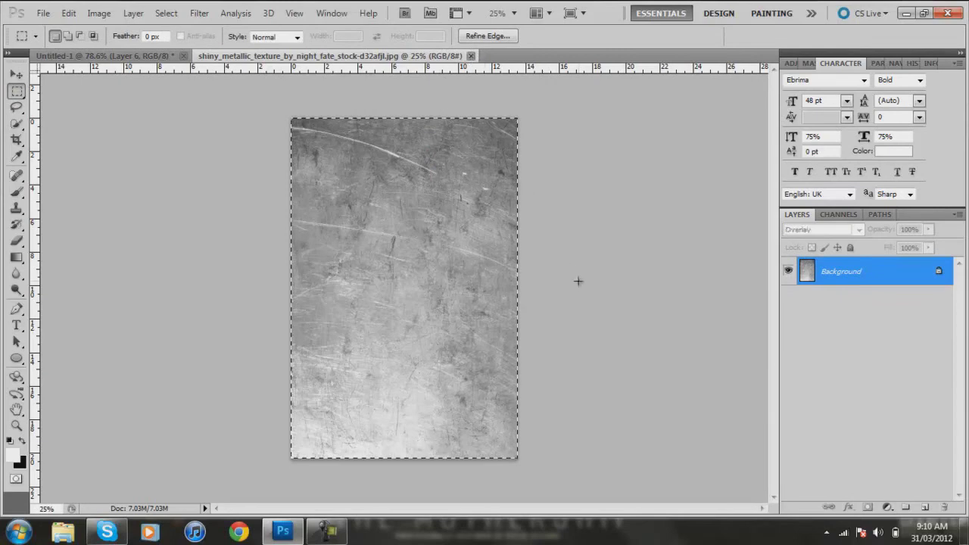
key(ctrl+c)
key(ctrl+w)
key(ctrl+v)
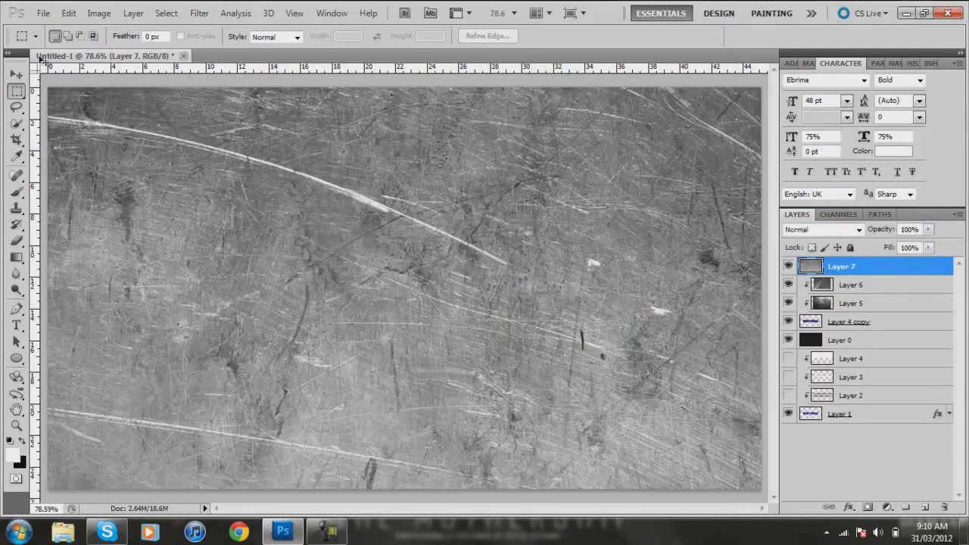
Step: Shrink the pasted texture to about half size, centred on the text
key(v)
key(ctrl+t)
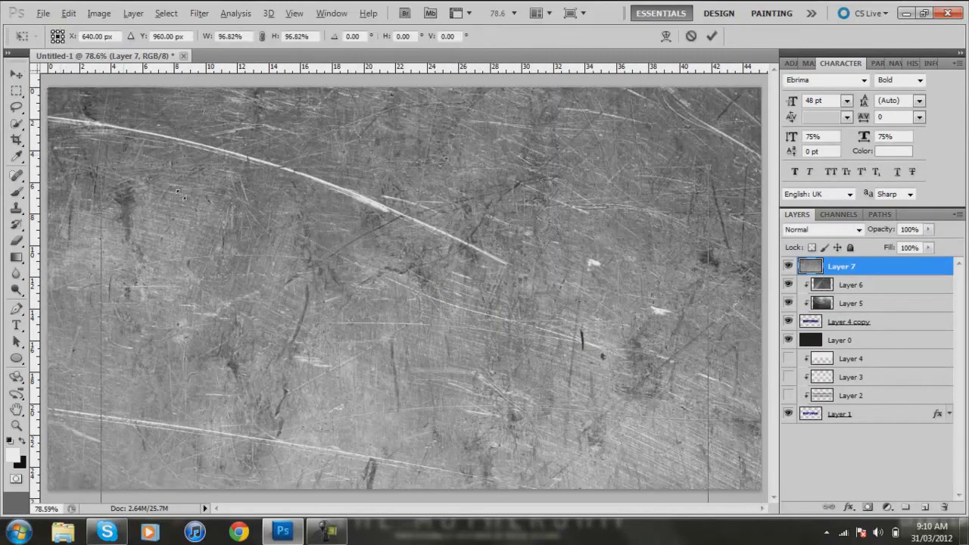
drag(47, 88, 312, 342)
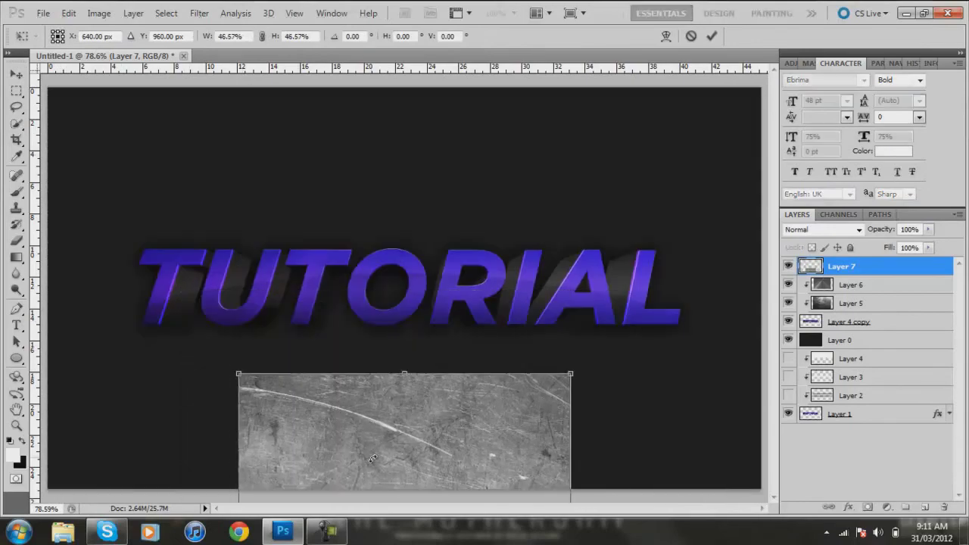
drag(372, 460, 346, 207)
click(17, 91)
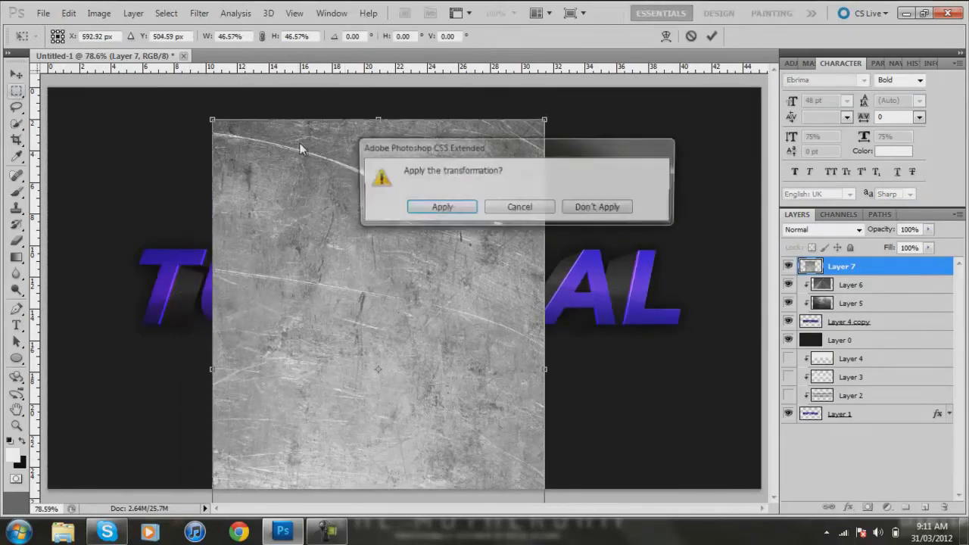
key(Return)
Step: Rotate the texture 90° clockwise and enlarge it to cover the whole canvas
click(68, 13)
mouse_move(227, 288)
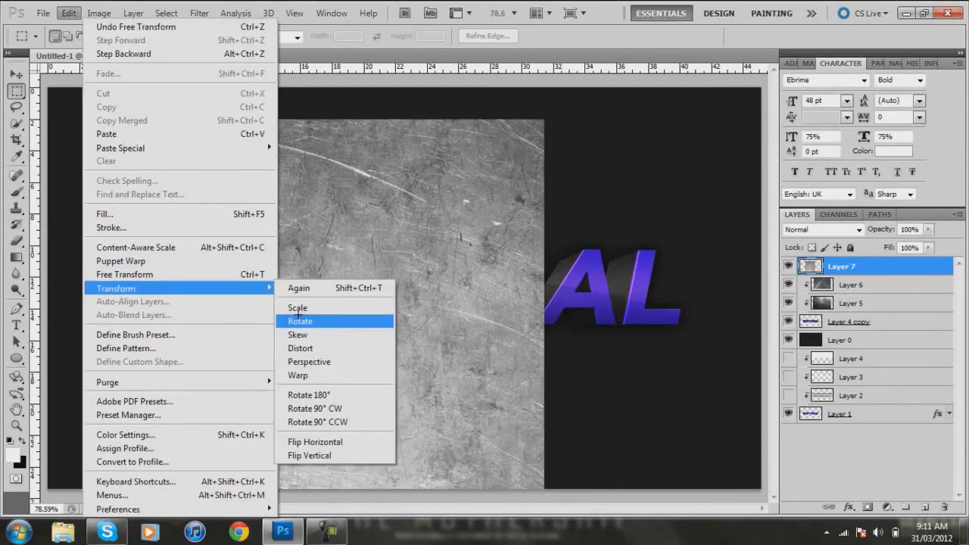
click(321, 409)
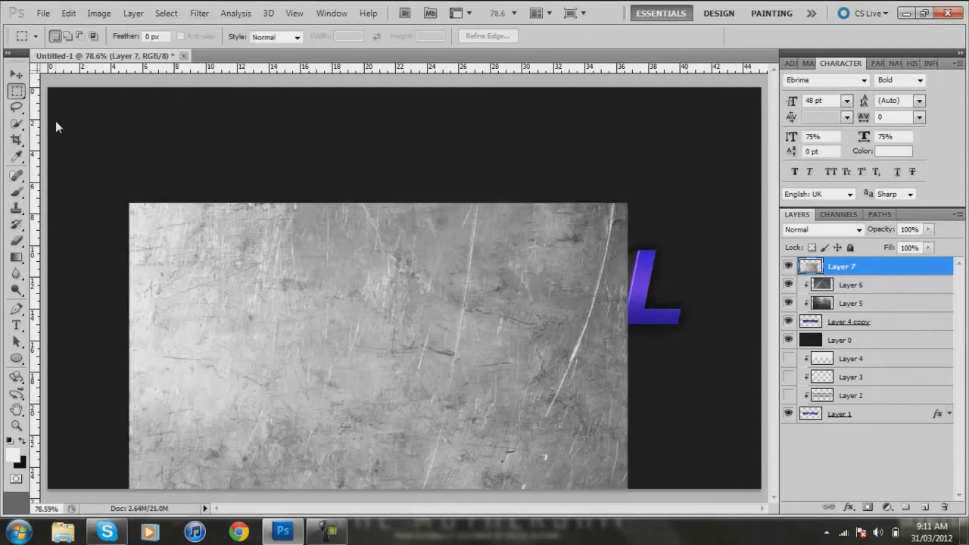
click(17, 75)
drag(245, 364, 271, 299)
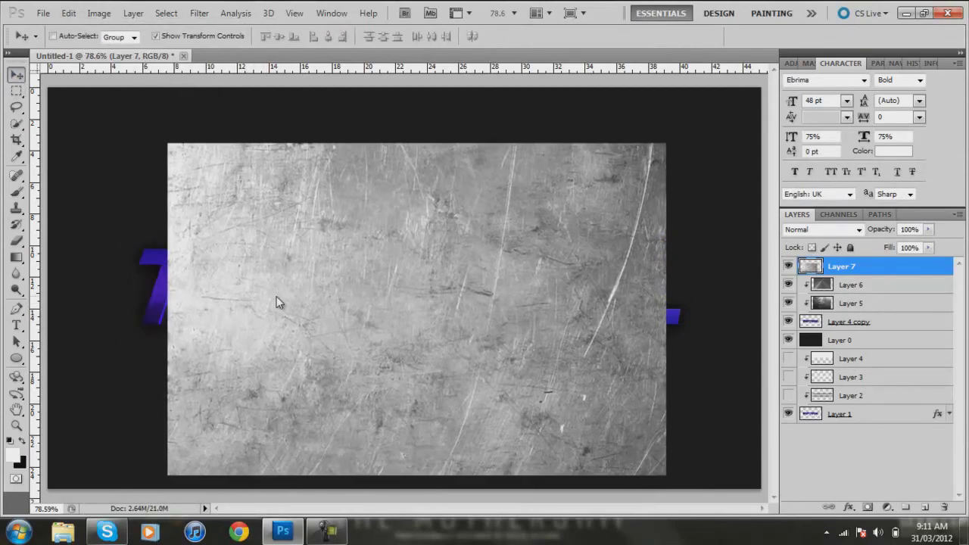
drag(277, 302, 269, 302)
drag(657, 478, 699, 506)
click(16, 91)
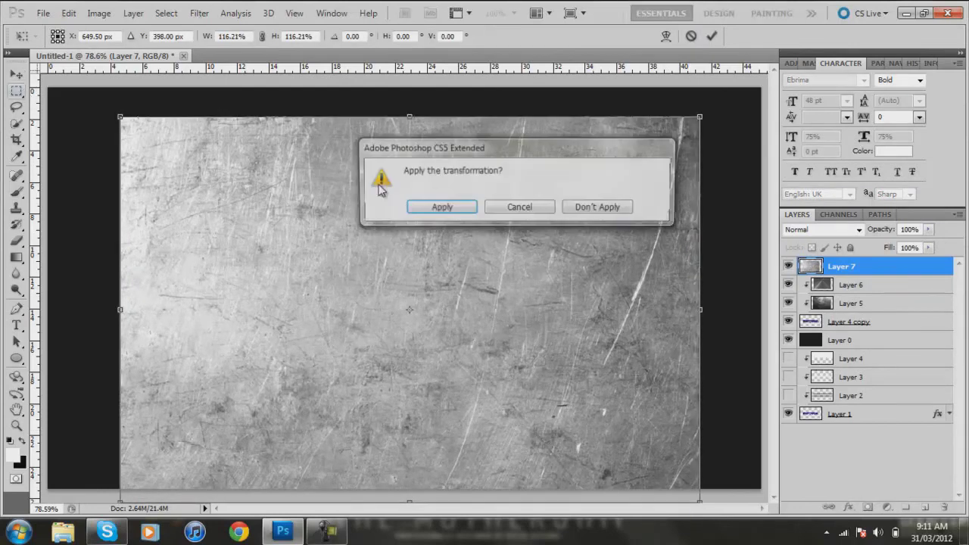
click(410, 209)
Step: Set Layer 7 to Overlay, lower its opacity, and clip it to the TUTORIAL text
click(802, 230)
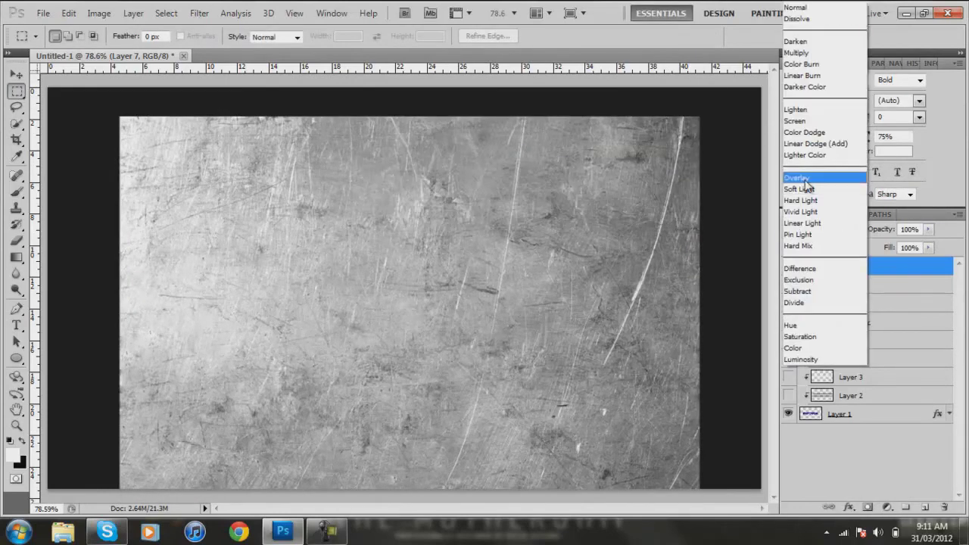
click(804, 173)
key(Tab)
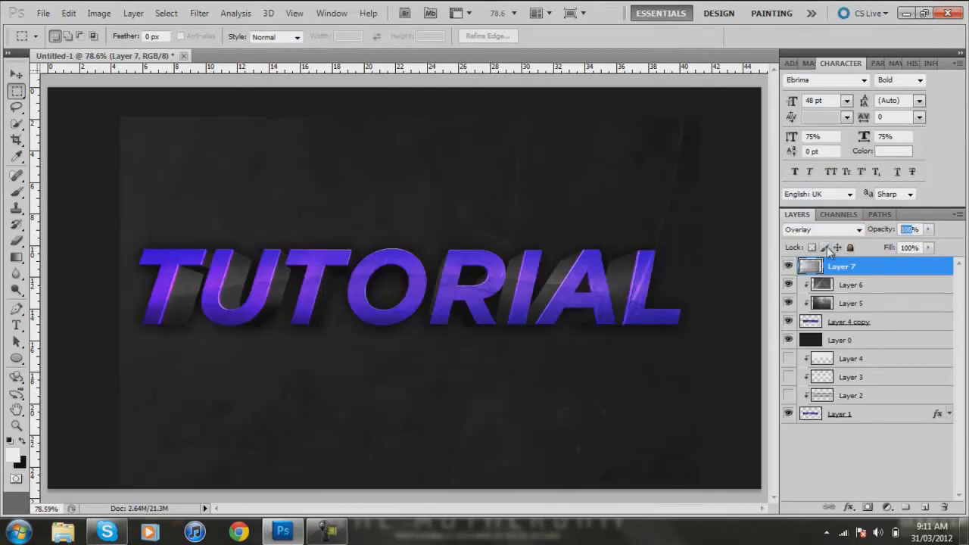
text(50)
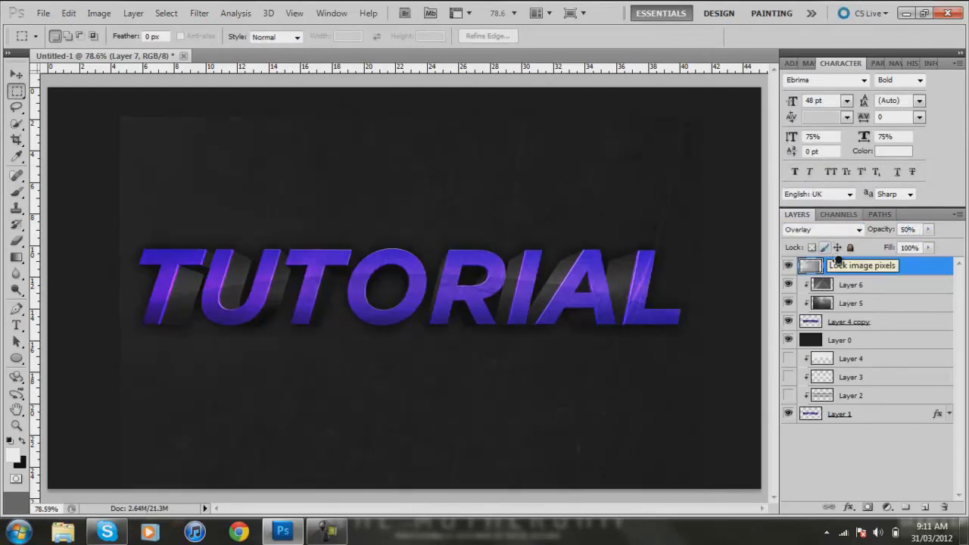
alt+click(880, 274)
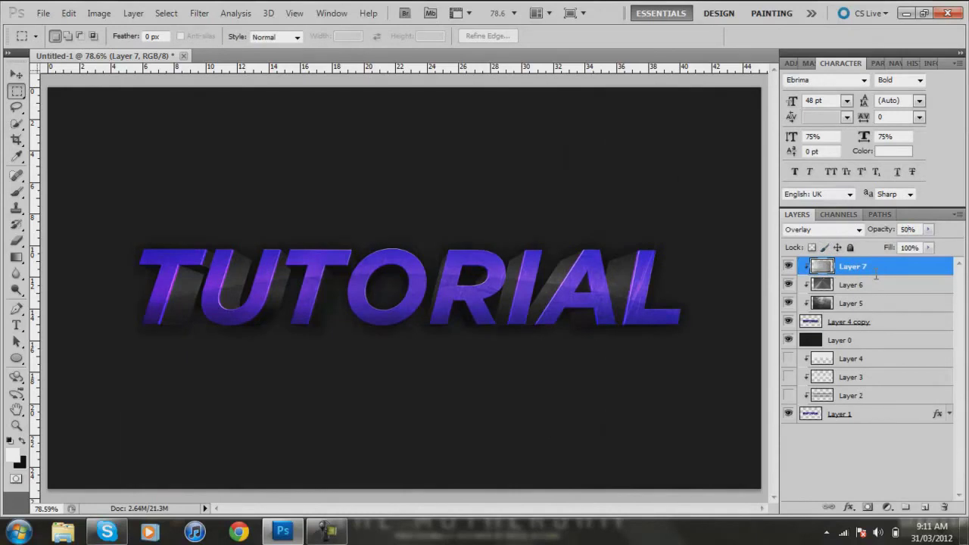
click(908, 229)
click(17, 426)
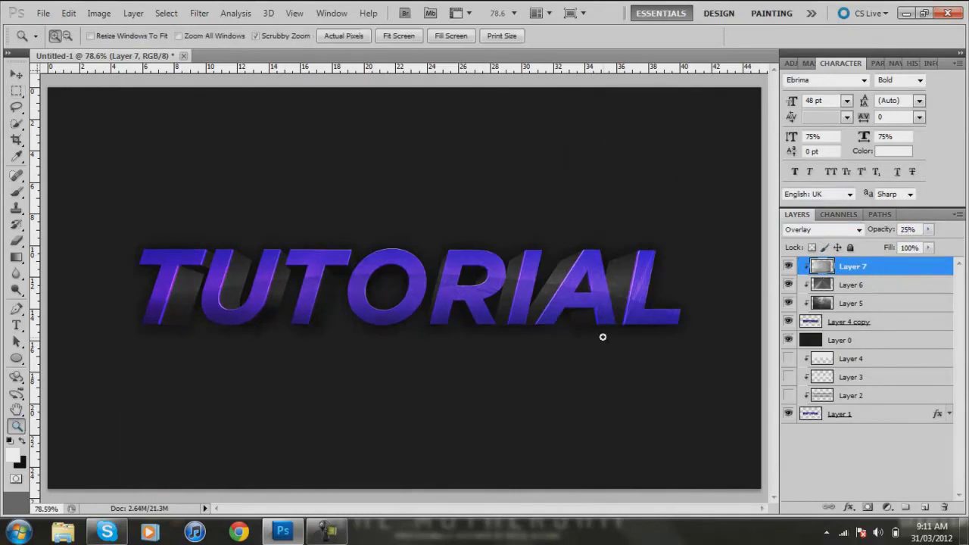
Step: Lower Layer 6's opacity to 25%
click(881, 286)
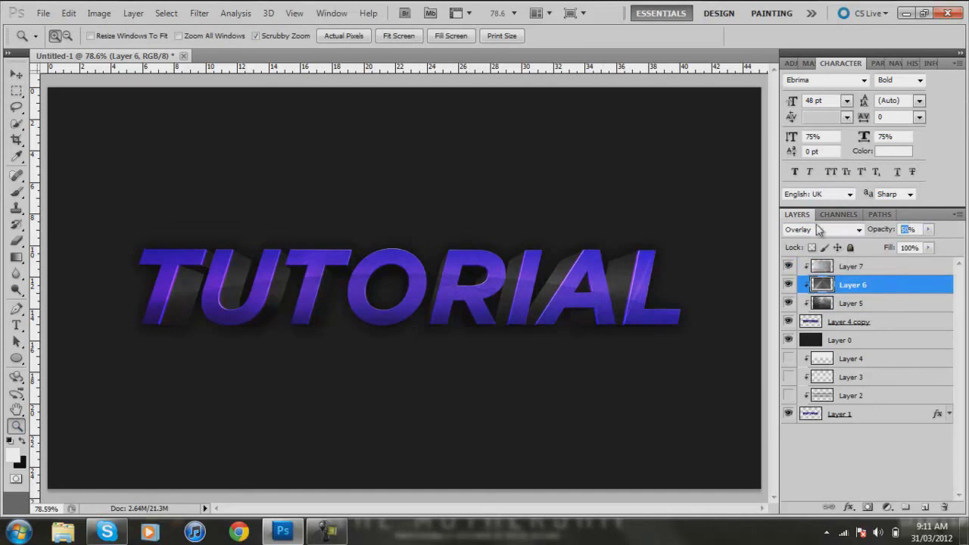
text(25)
right_click(269, 156)
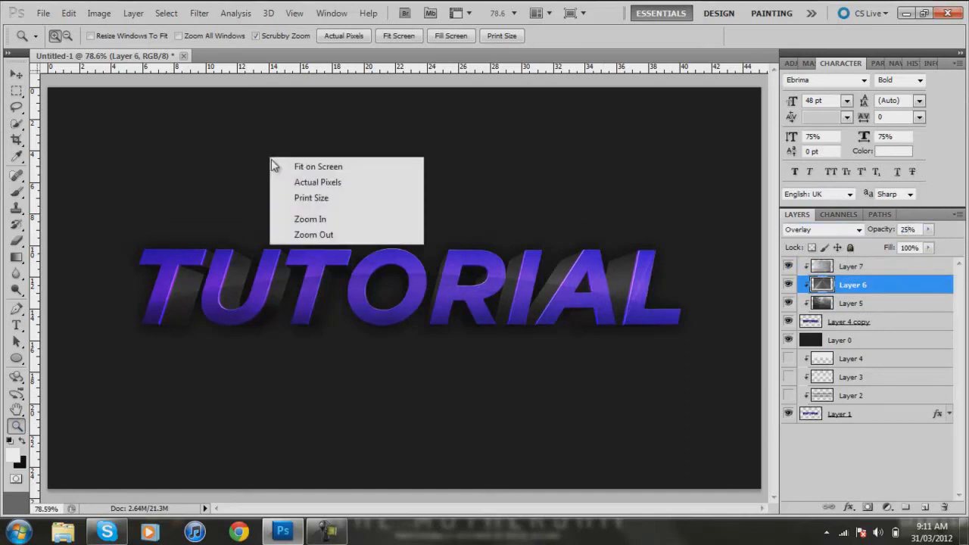
click(329, 180)
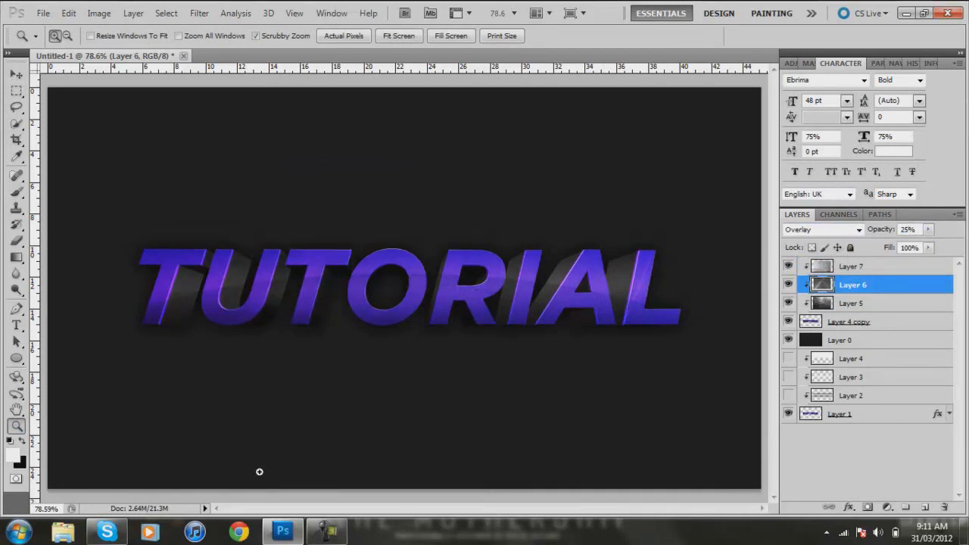
click(329, 532)
Step: Merge Layer 7 down through Layer 4 copy into one layer and nudge it into place
click(872, 271)
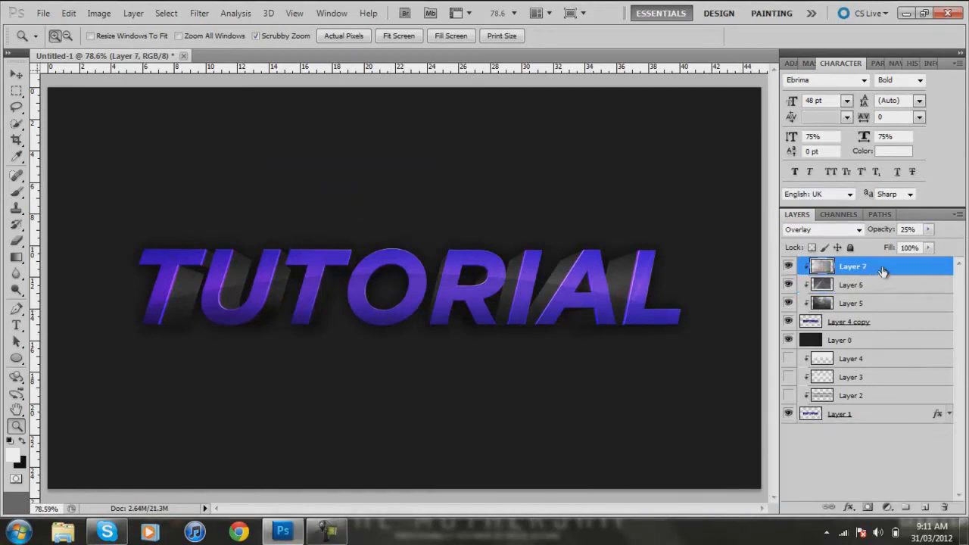
shift+click(914, 328)
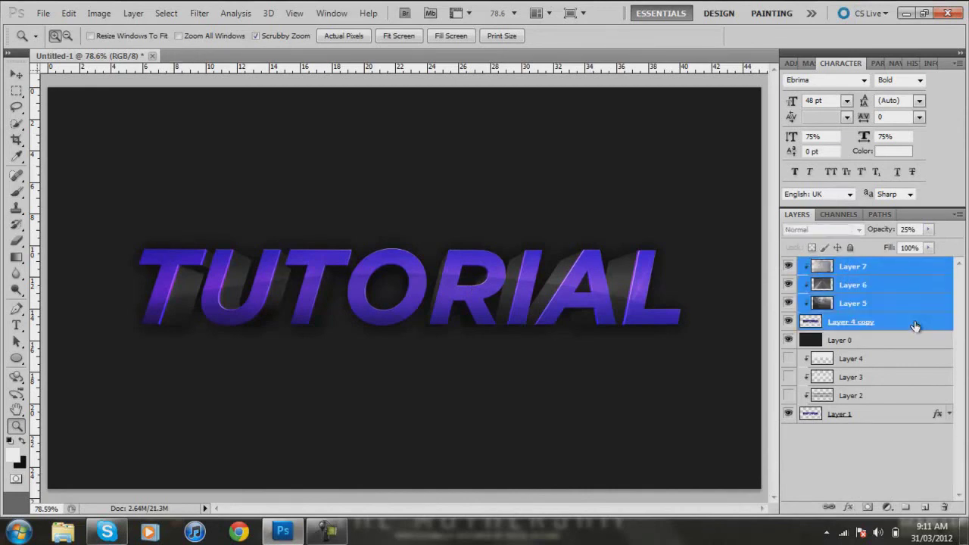
right_click(914, 328)
click(810, 476)
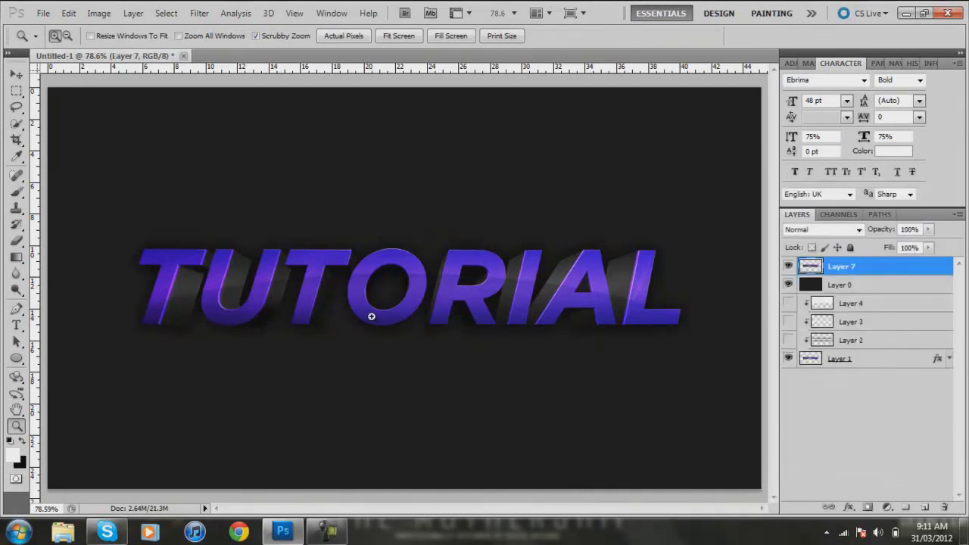
key(v)
mouse_move(163, 297)
mouse_down()
mouse_move(201, 242)
mouse_move(218, 243)
mouse_move(158, 284)
mouse_up()
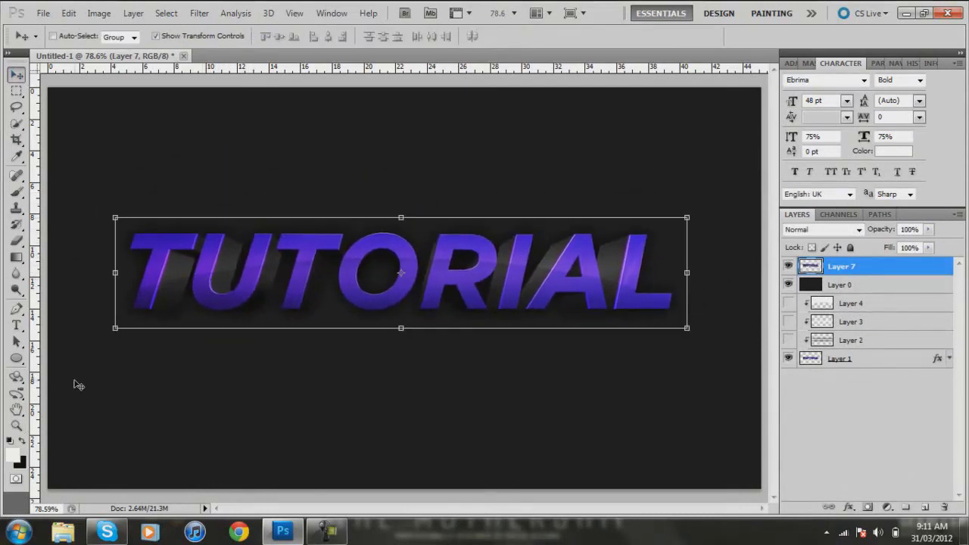
click(17, 426)
Step: Show Layers 4, 3 and 2, move Layers 4–1 above Layer 0, and hide Layer 7
click(788, 302)
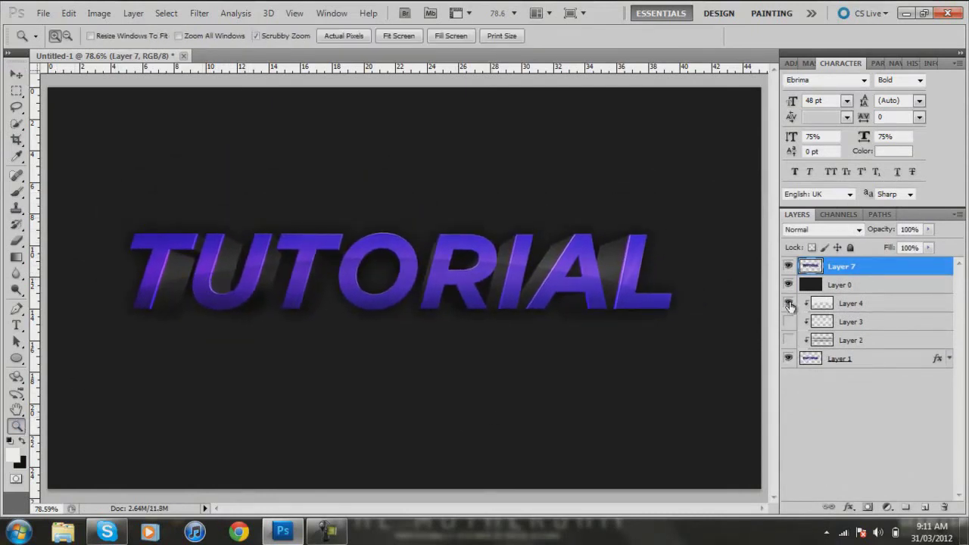
click(788, 322)
click(788, 340)
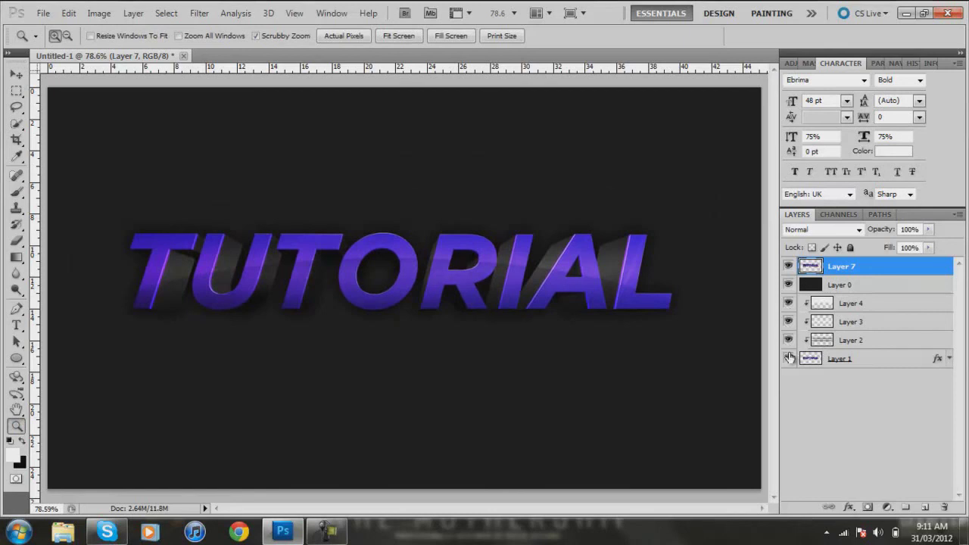
click(874, 309)
shift+click(872, 357)
drag(823, 316, 828, 276)
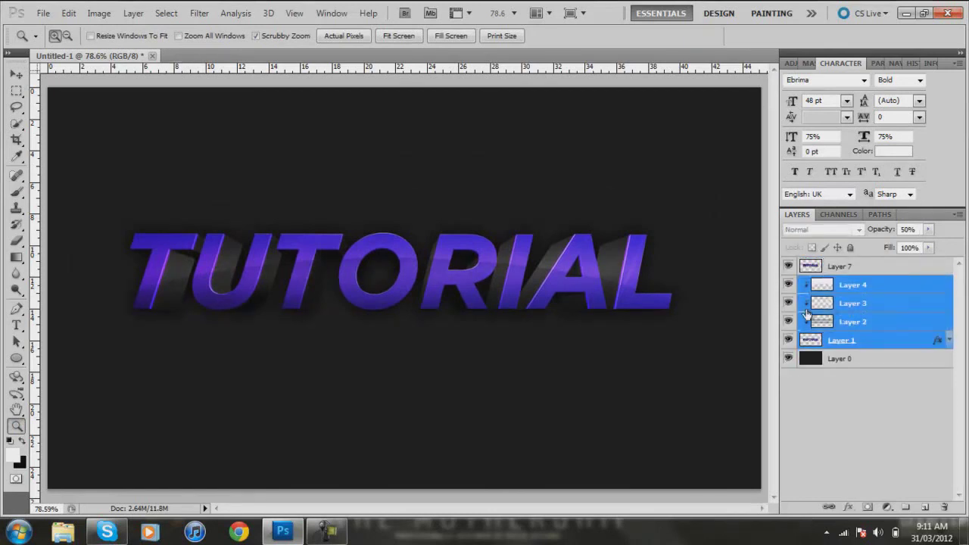
click(788, 266)
Step: Reposition the original text layers on the canvas, then show Layer 7 to compare
click(16, 74)
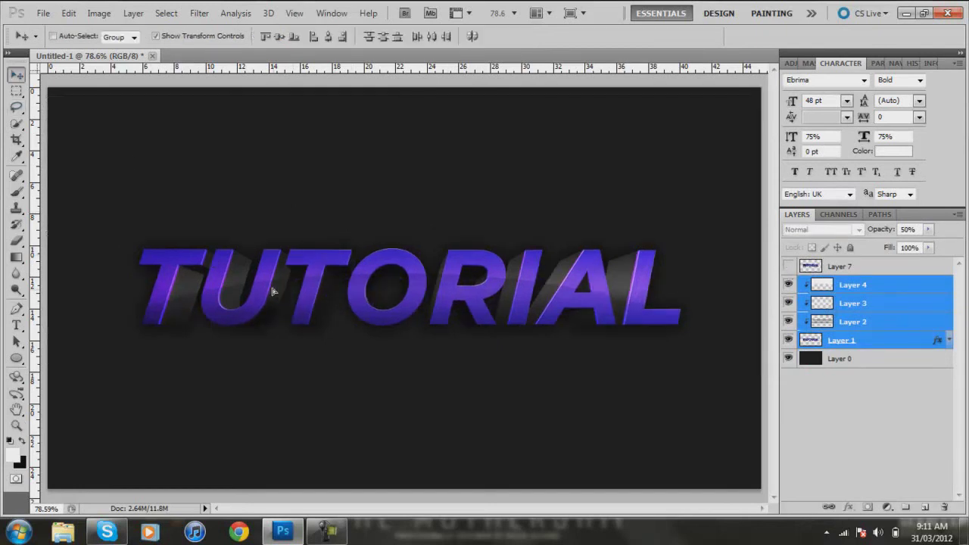
drag(270, 286, 276, 270)
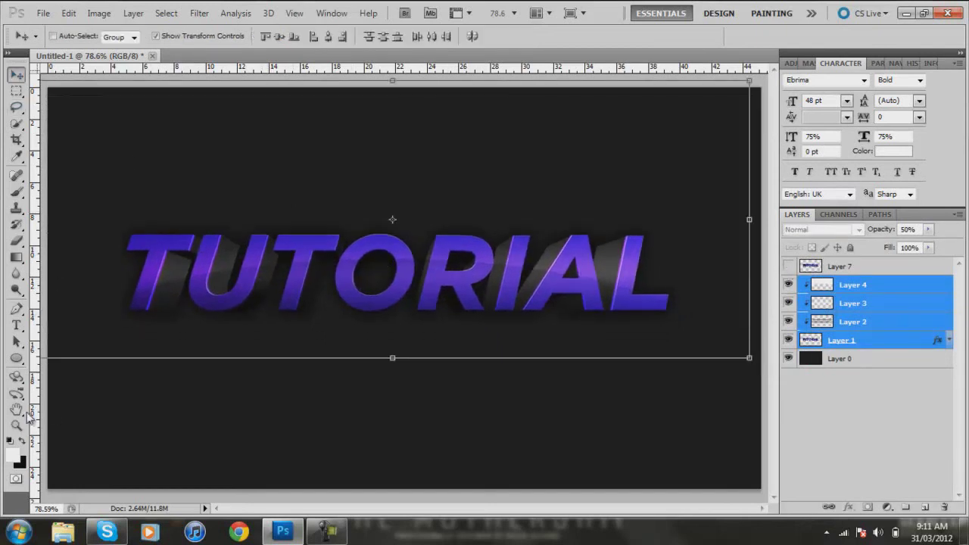
click(15, 425)
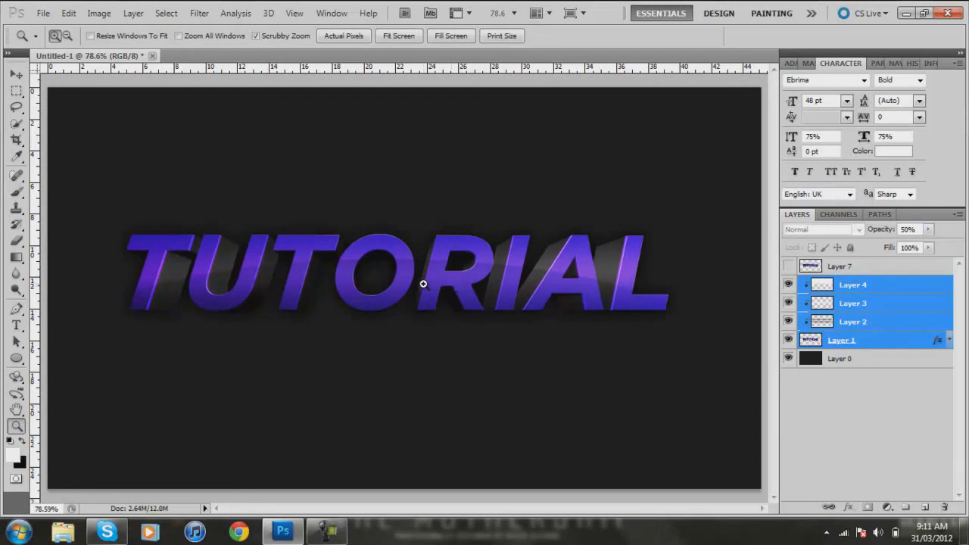
click(16, 74)
drag(196, 241, 190, 266)
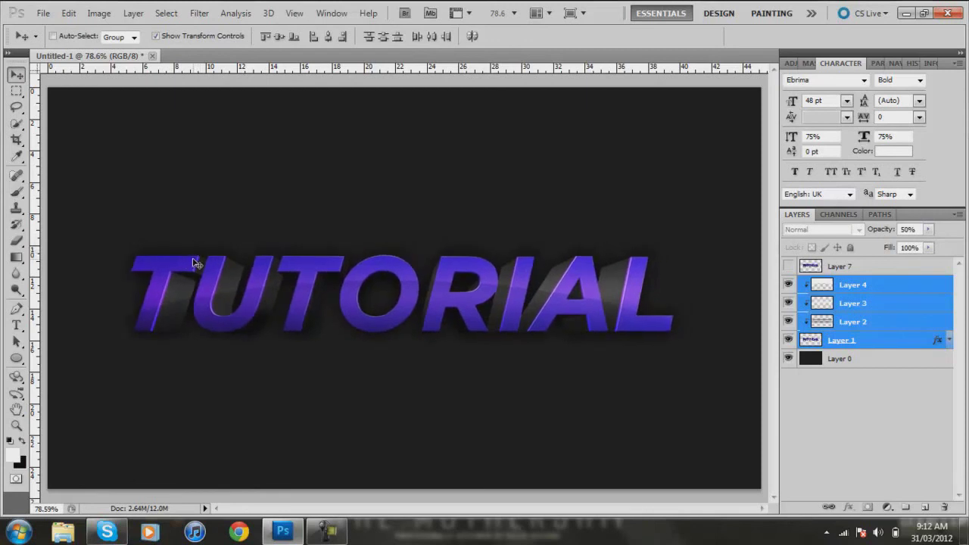
drag(143, 338, 138, 335)
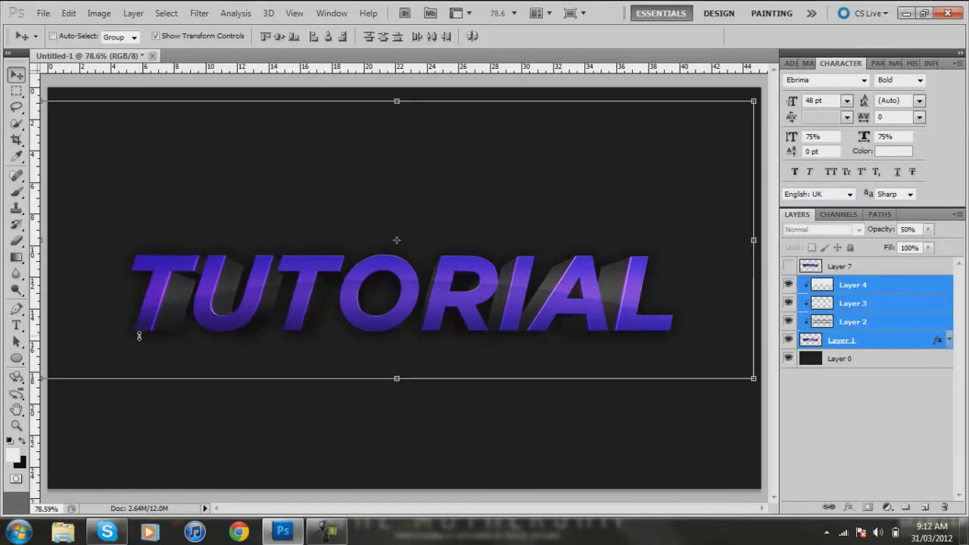
key(z)
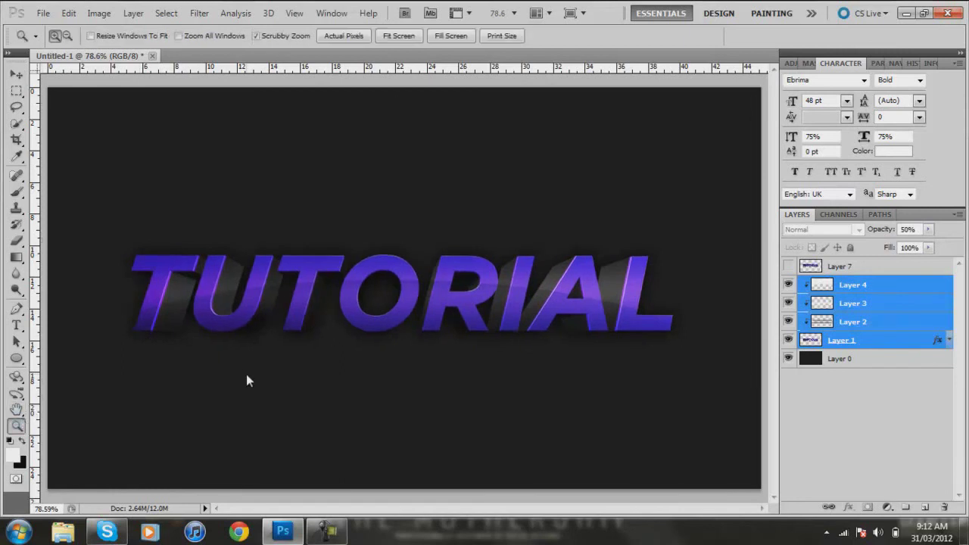
click(788, 266)
click(788, 266)
click(327, 532)
click(937, 470)
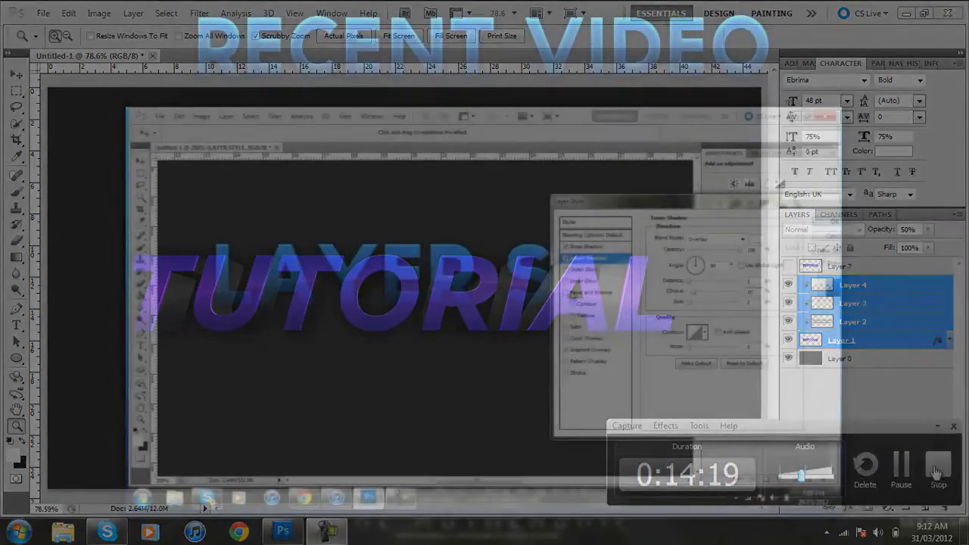